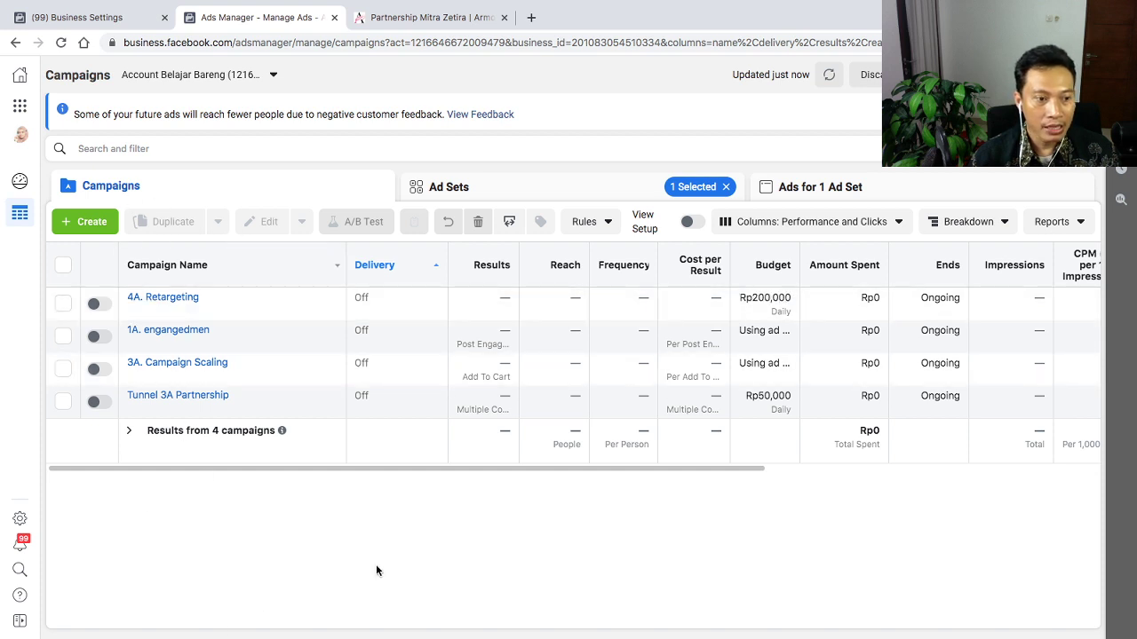
Preview the first ad in the Interest Group 2 ad set of the 3A. Campaign Scaling campaign
mouse_move(371, 626)
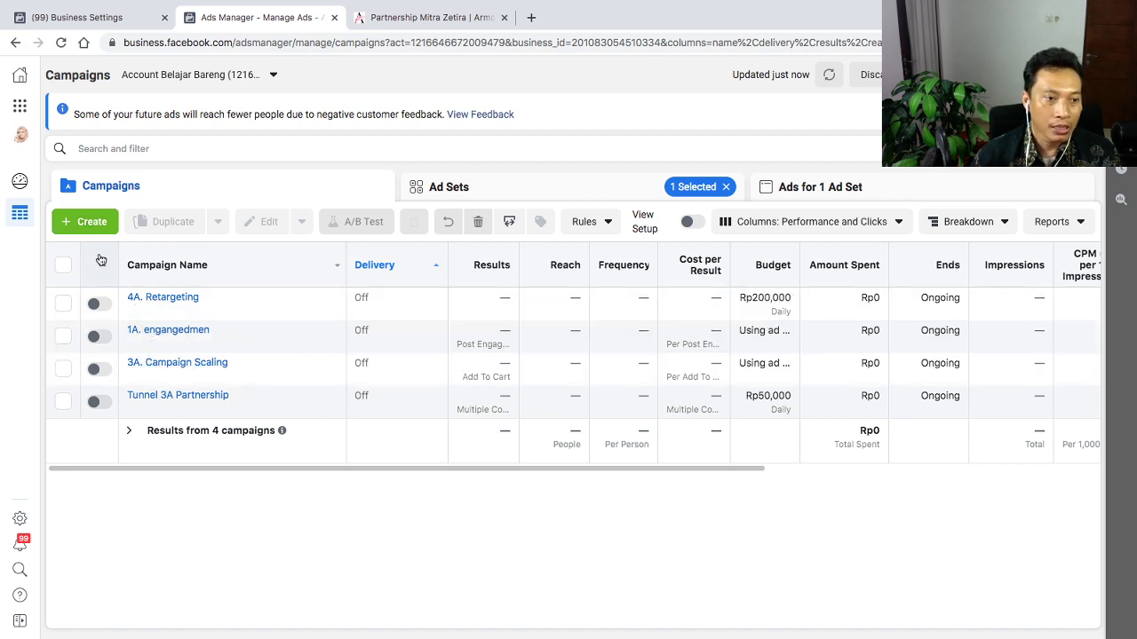
left_click(166, 362)
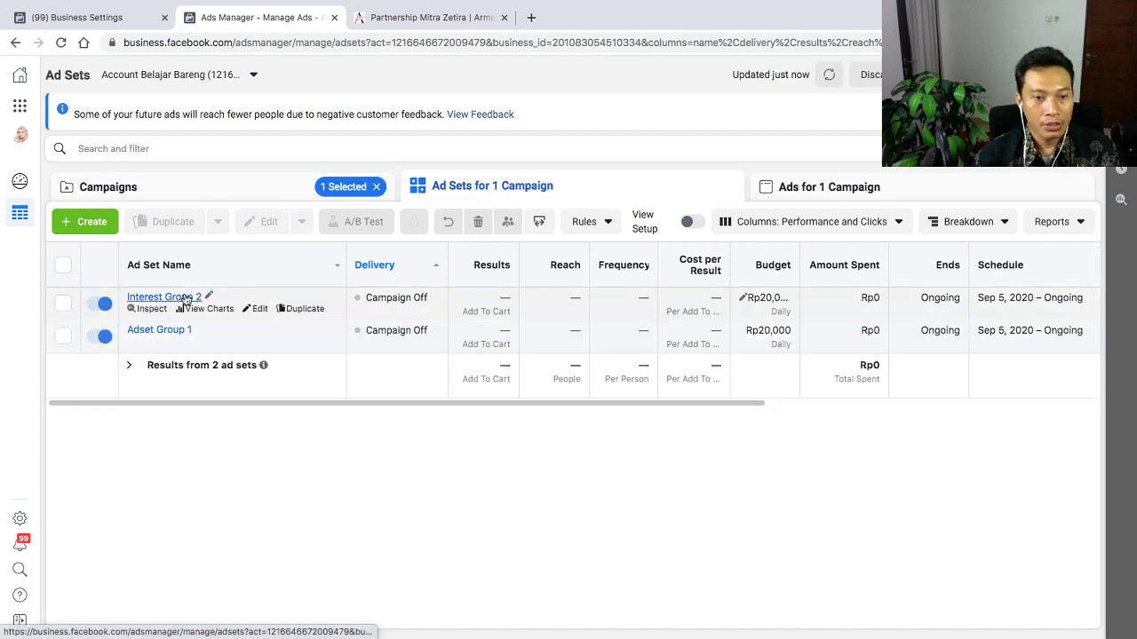
left_click(184, 299)
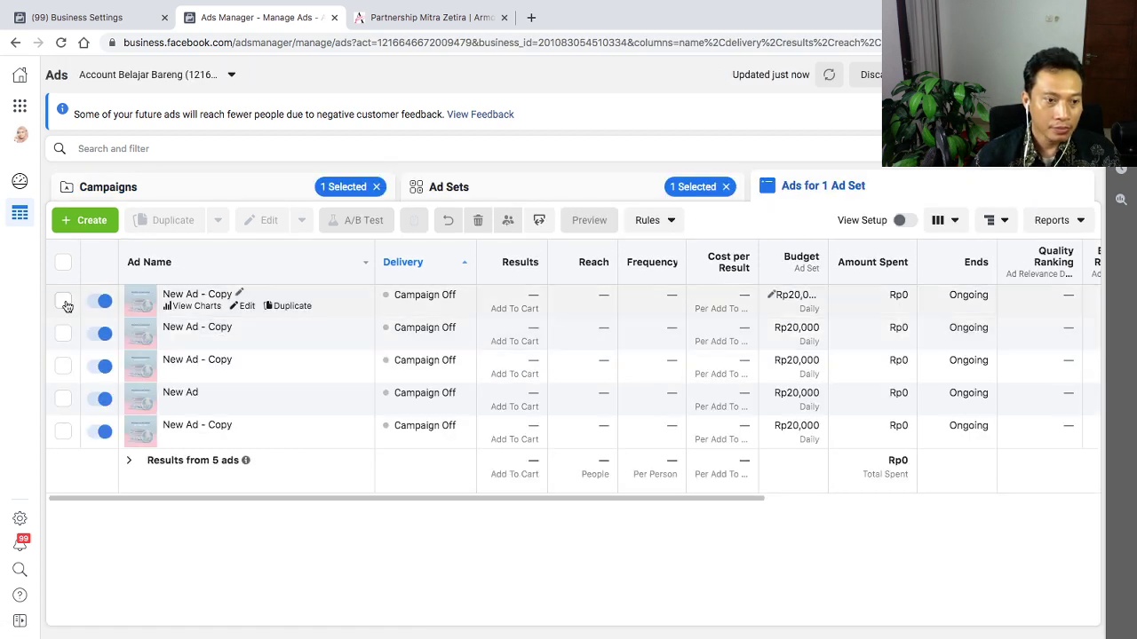
left_click(63, 302)
left_click(602, 224)
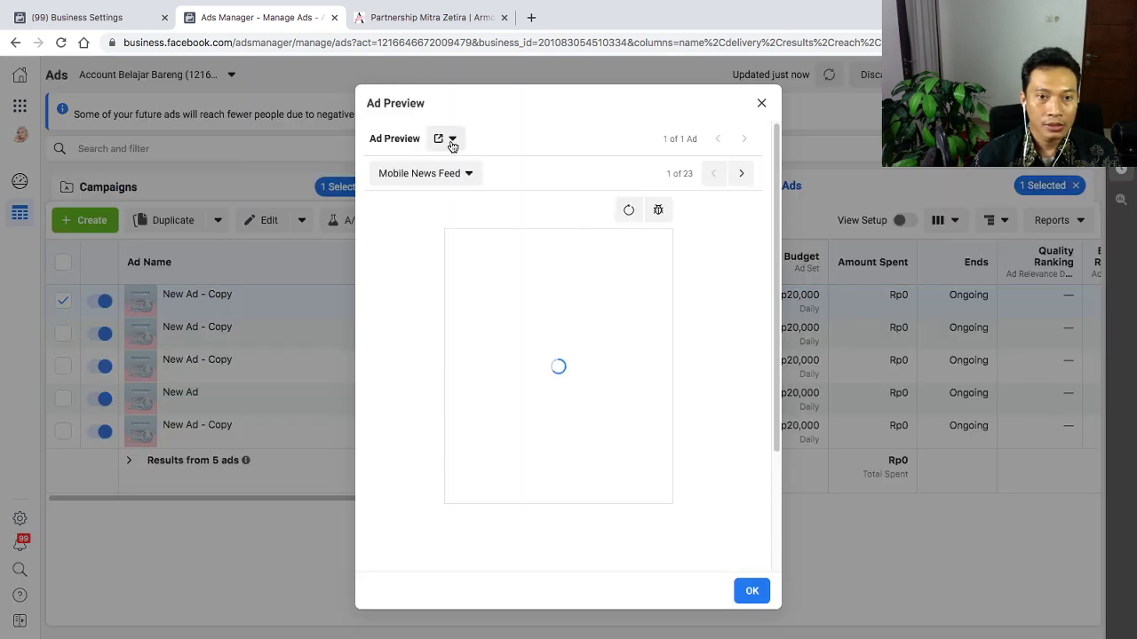
Open the ad's Facebook post with comments in a separate tab, and return to the ads list with the preview closed
left_click(445, 140)
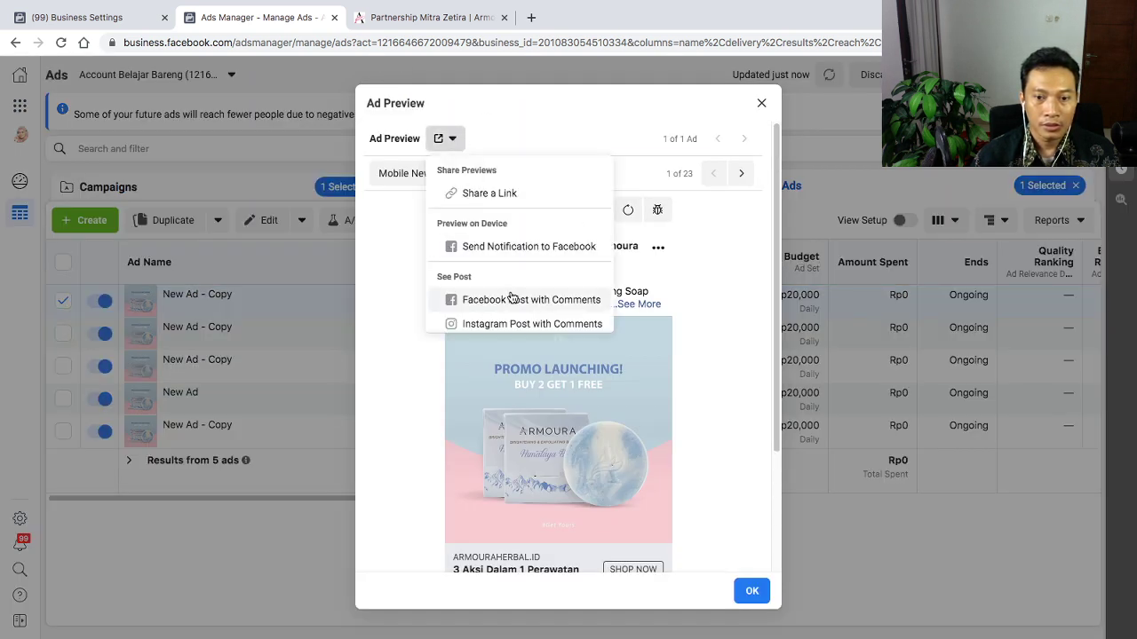
scroll(512, 306, "down", 1)
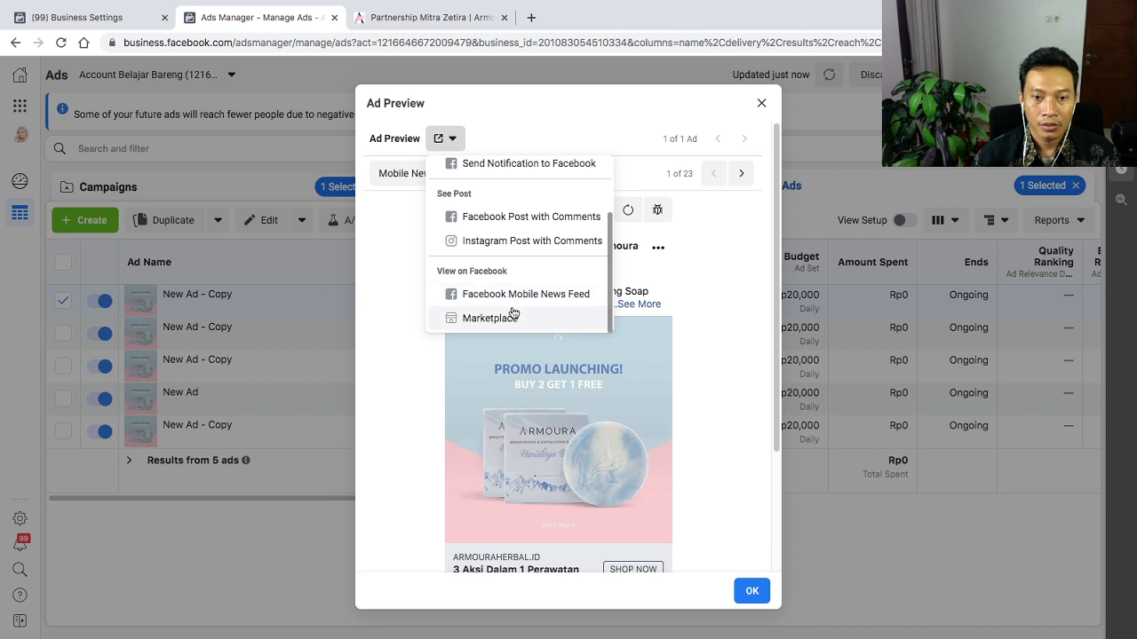
left_click(535, 220)
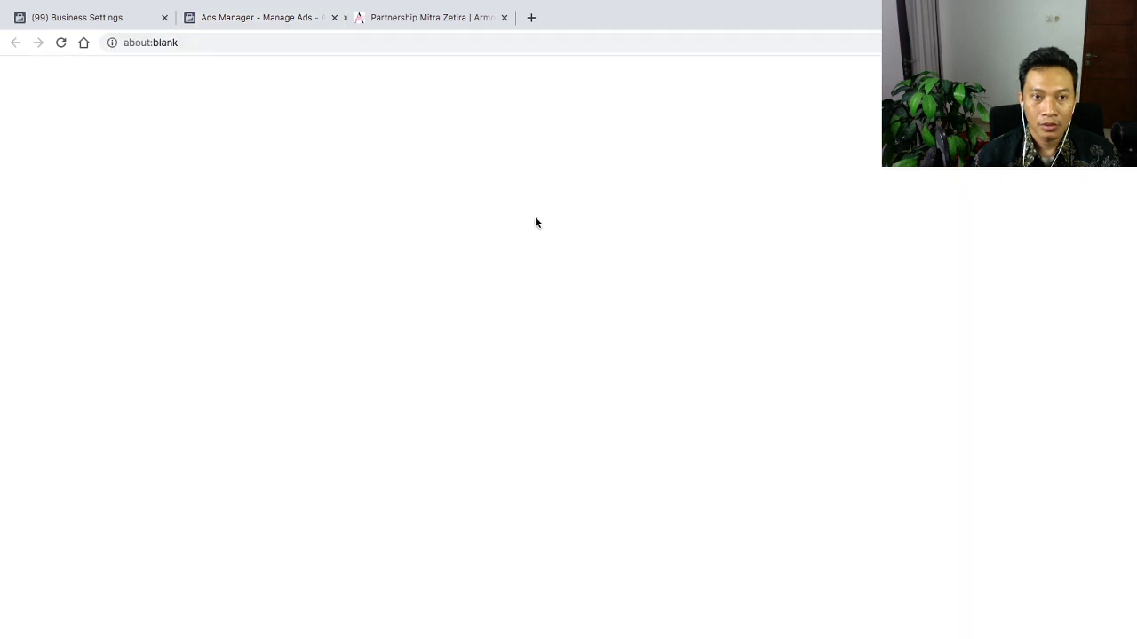
double_click(374, 42)
left_click(258, 18)
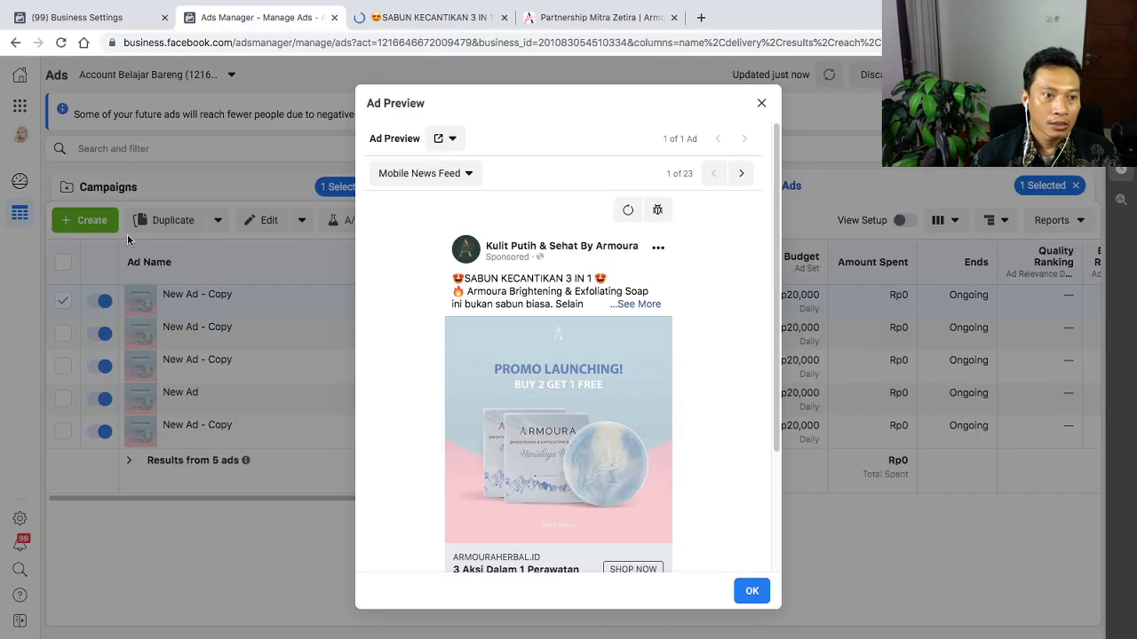
left_click(760, 103)
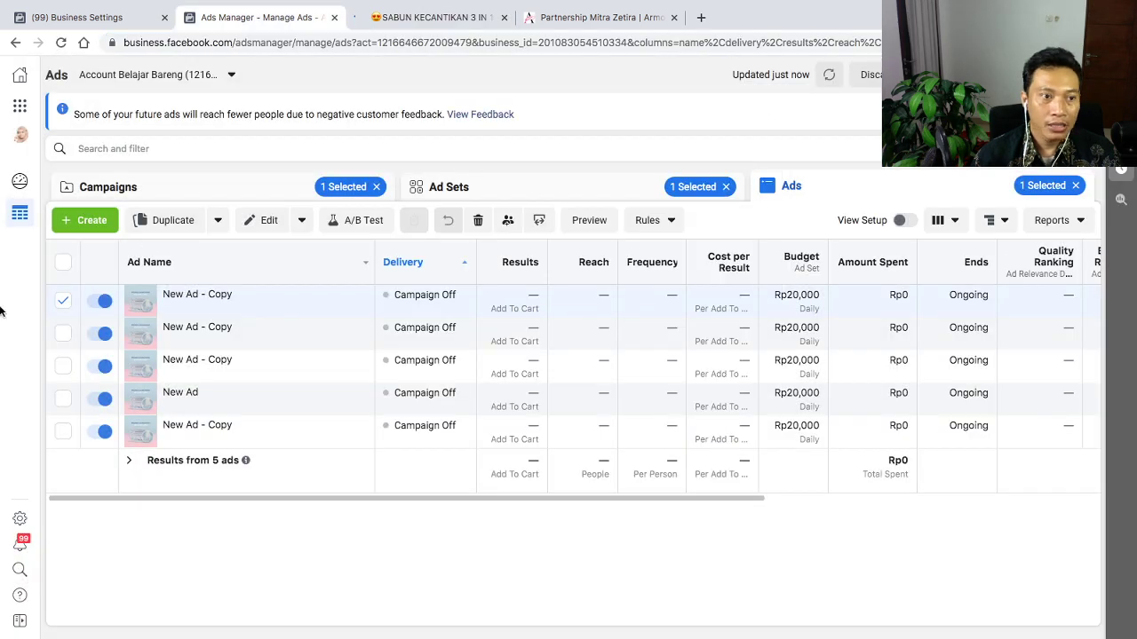
Create a new auction campaign with the Conversions objective
left_click(209, 198)
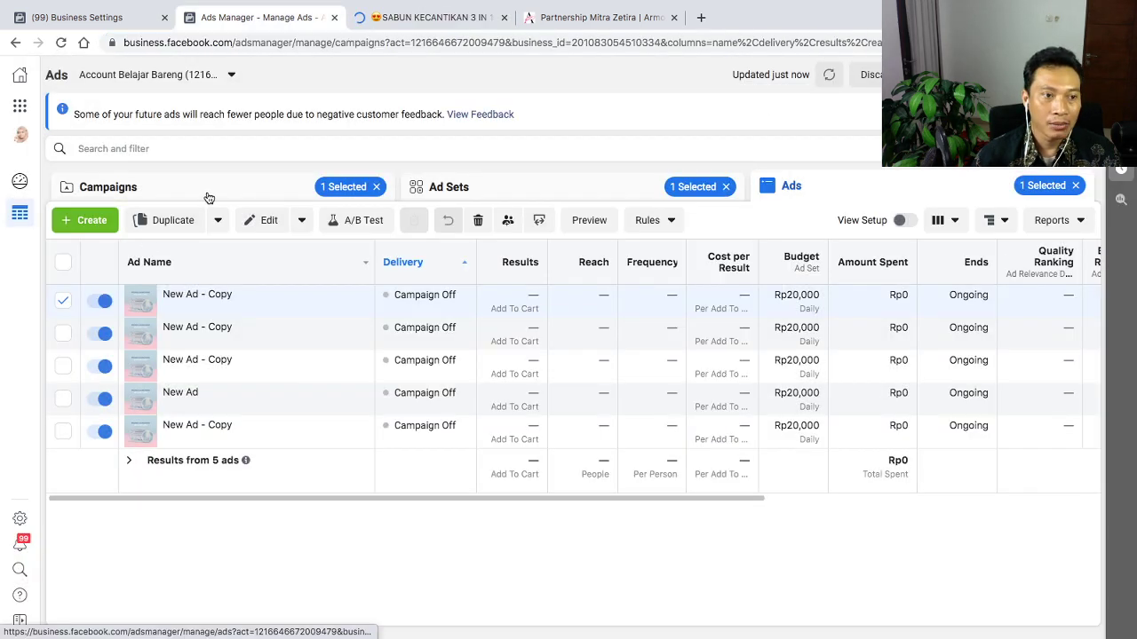
left_click(95, 230)
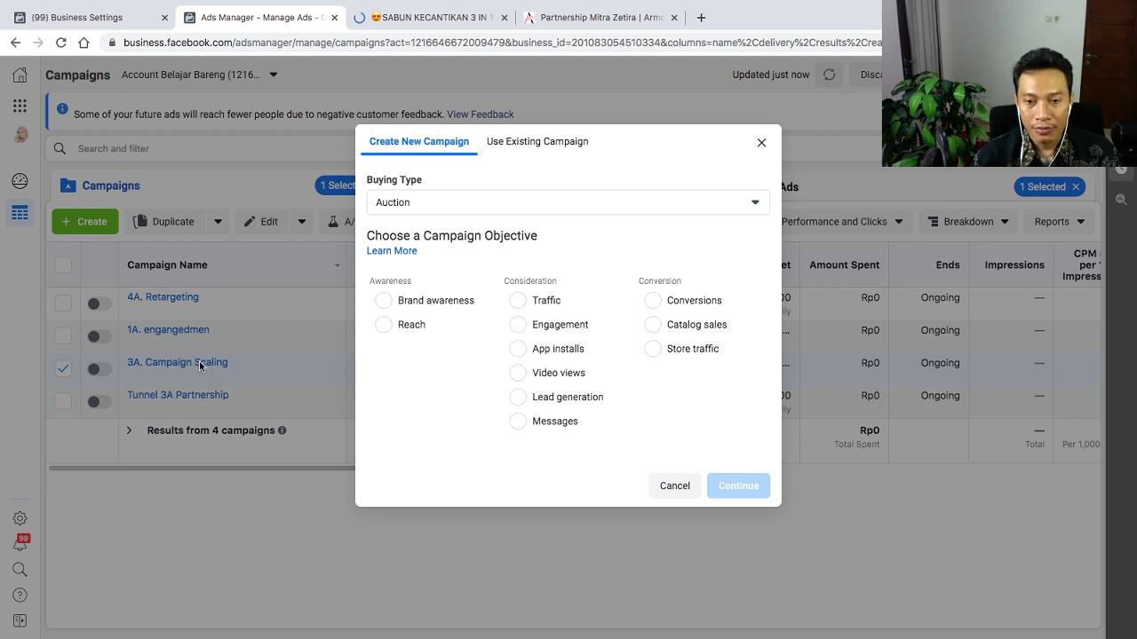
left_click(654, 303)
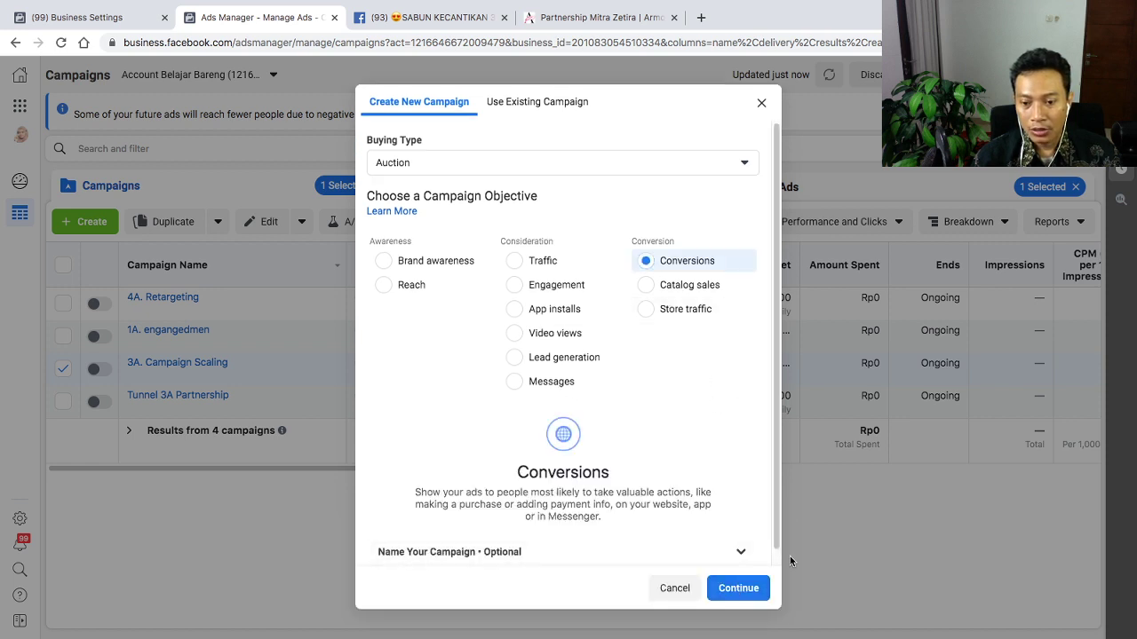
left_click(755, 597)
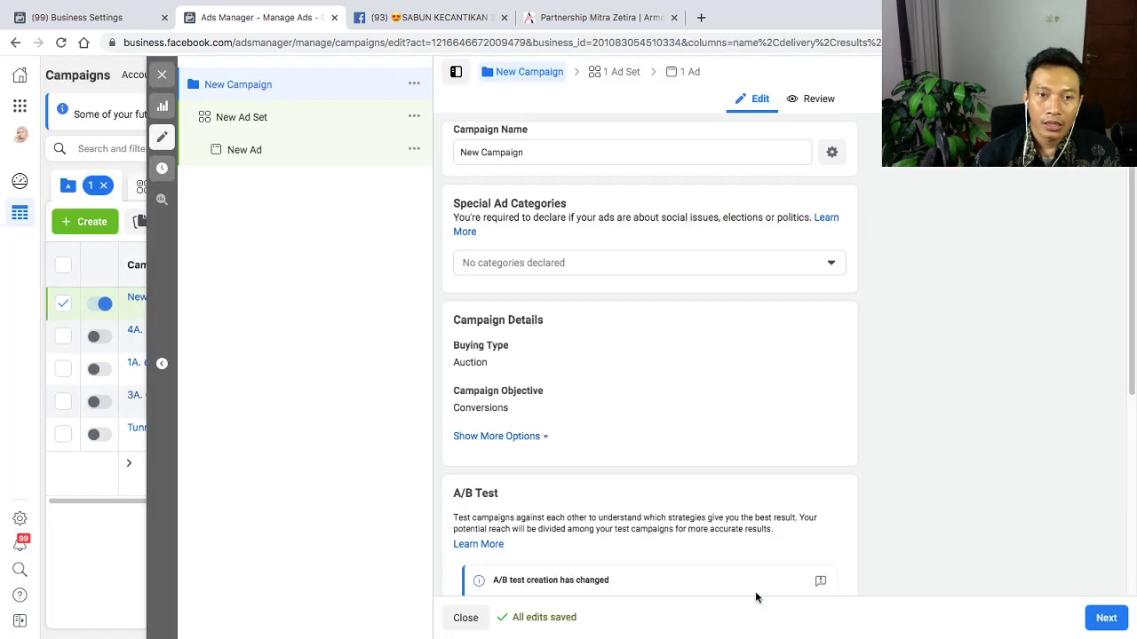
Name the new campaign "3B Scaling methos"
triple_click(531, 152)
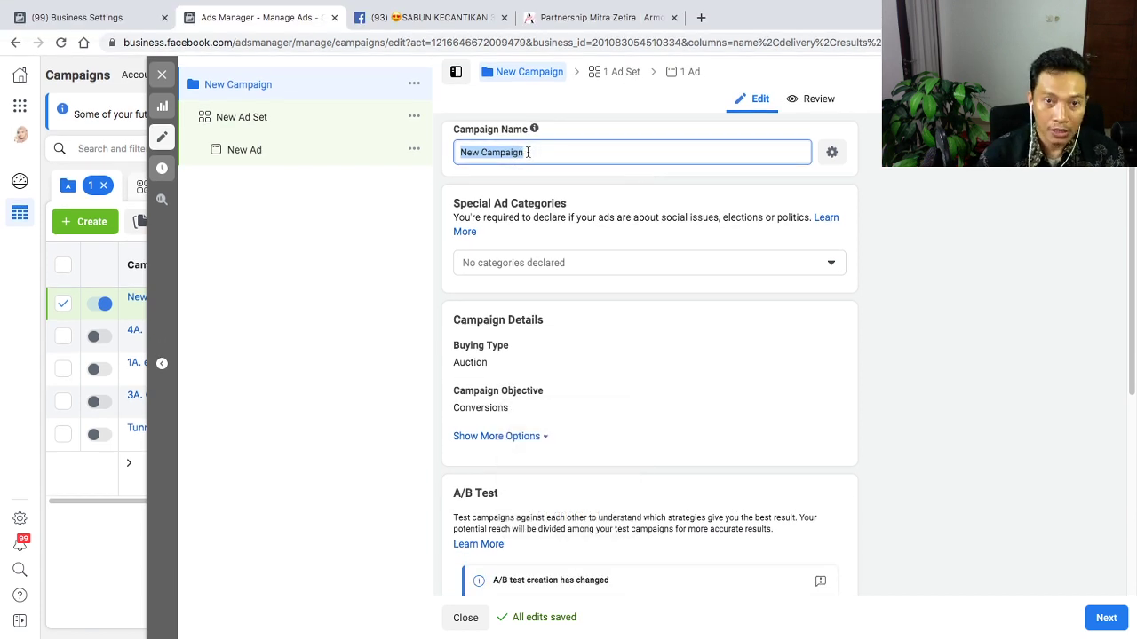
left_click(528, 152)
key("super+a")
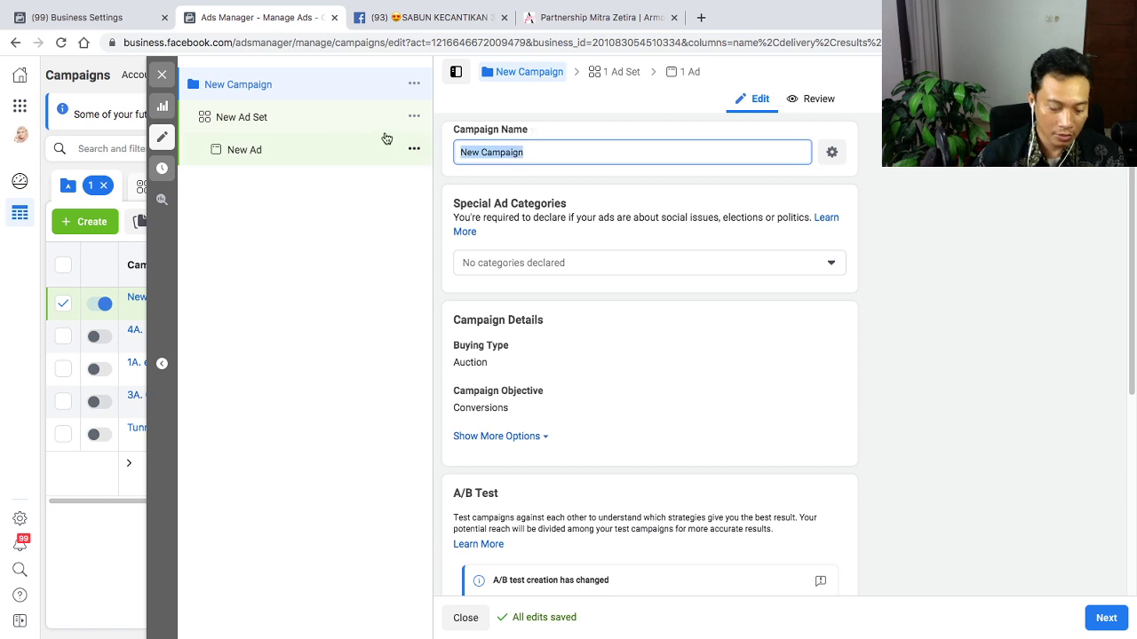
type("S")
key("BackSpace")
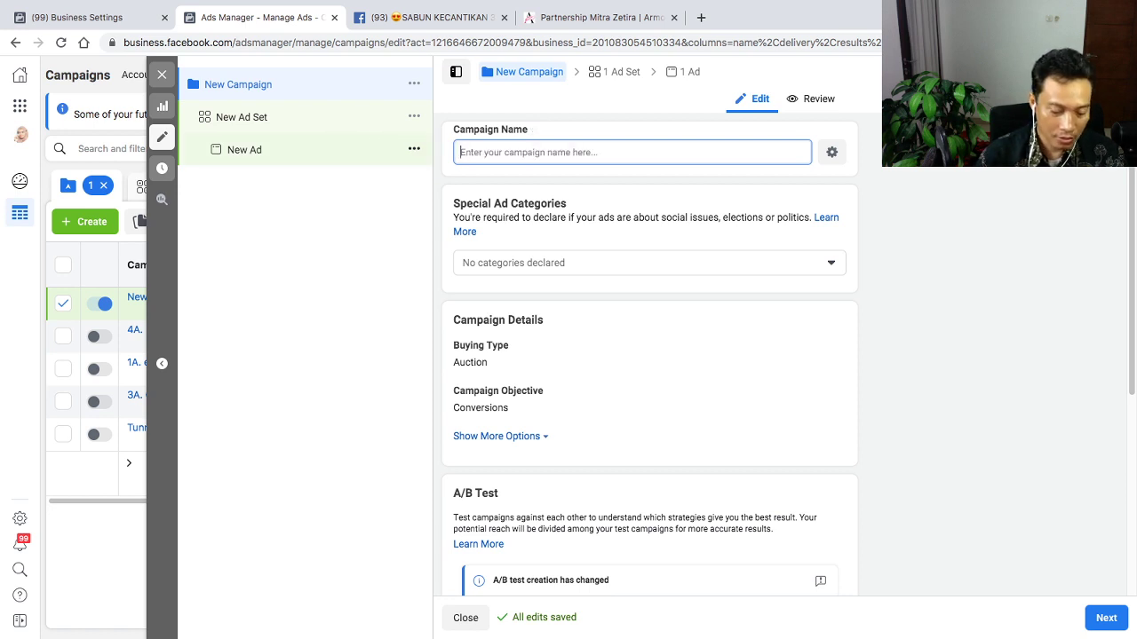
type("3B Scaling methos")
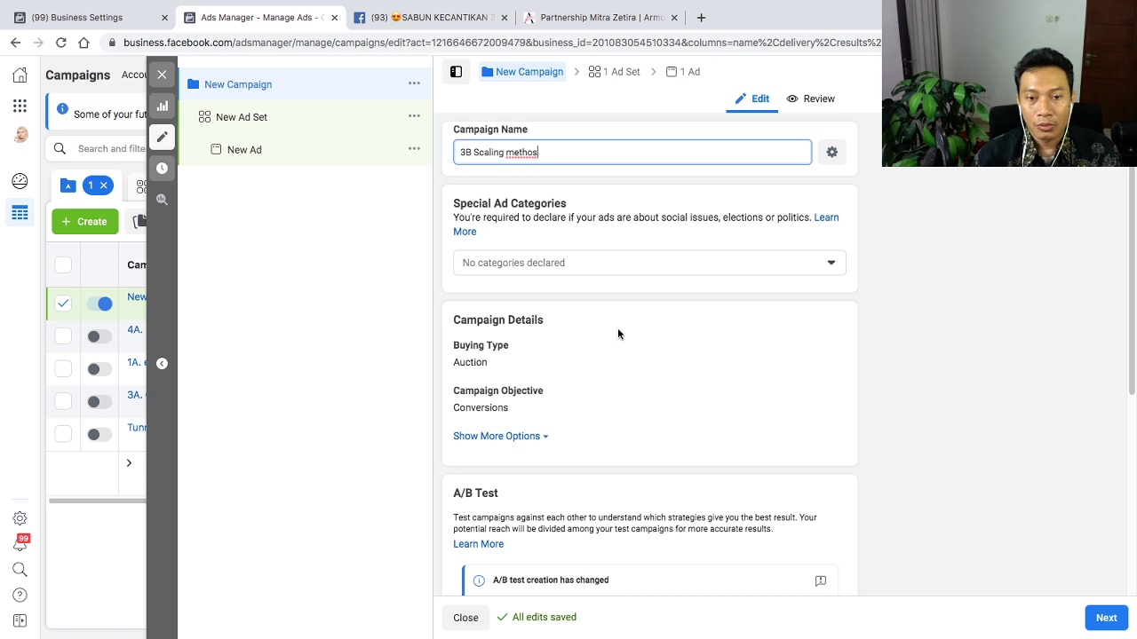
Set the campaign's daily budget to Rp50,000
scroll(721, 478, "down", 3)
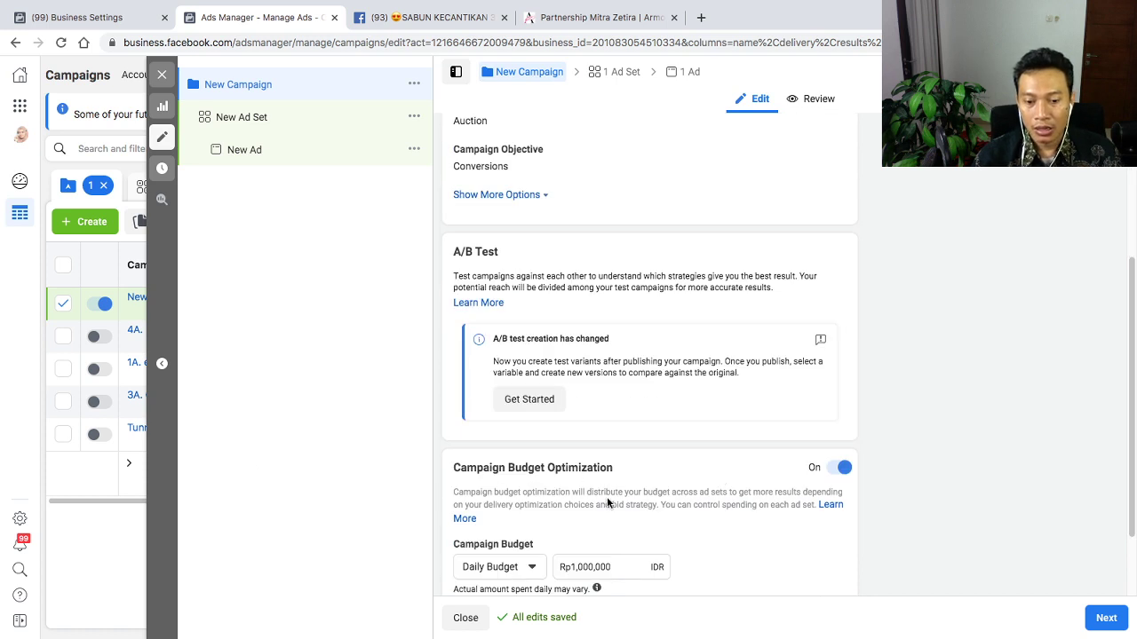
left_click(614, 567)
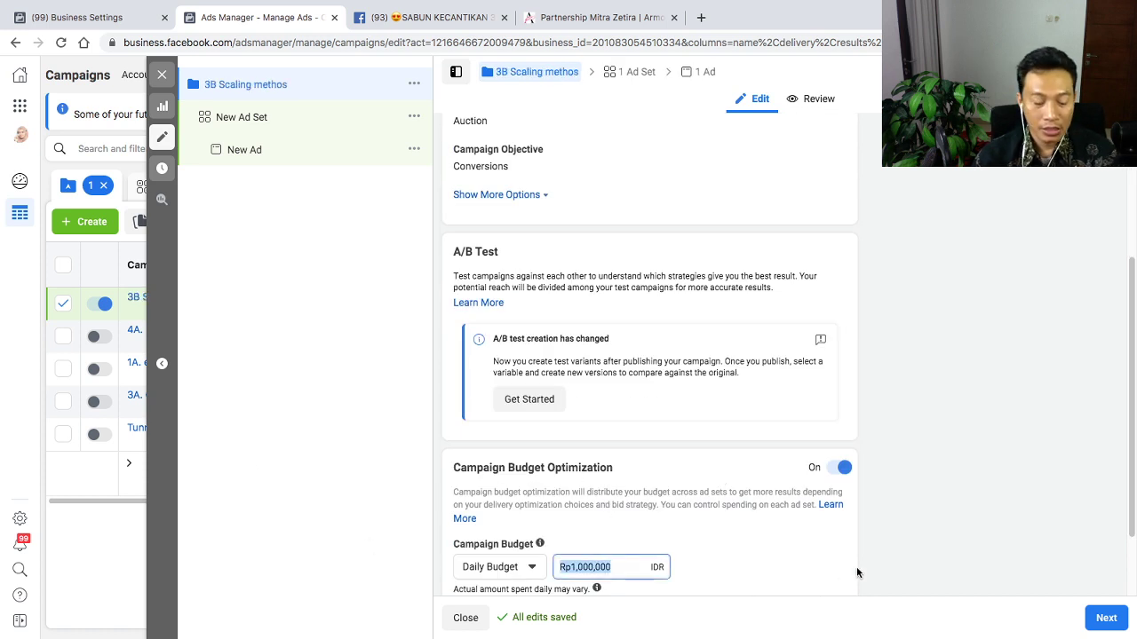
type("50,0")
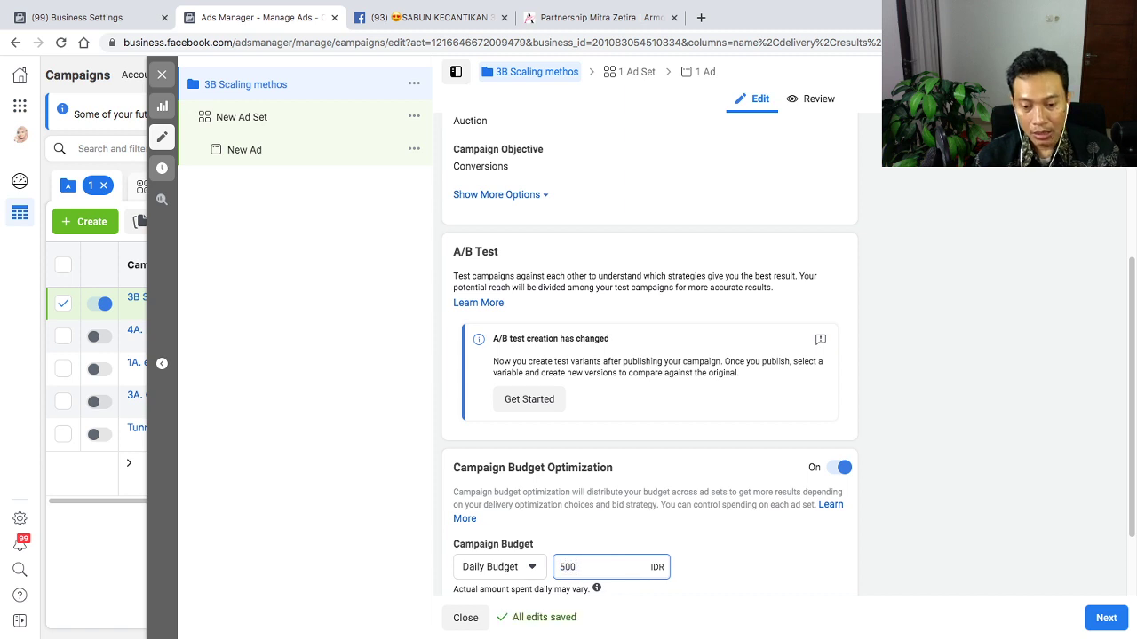
type("00")
left_click(879, 557)
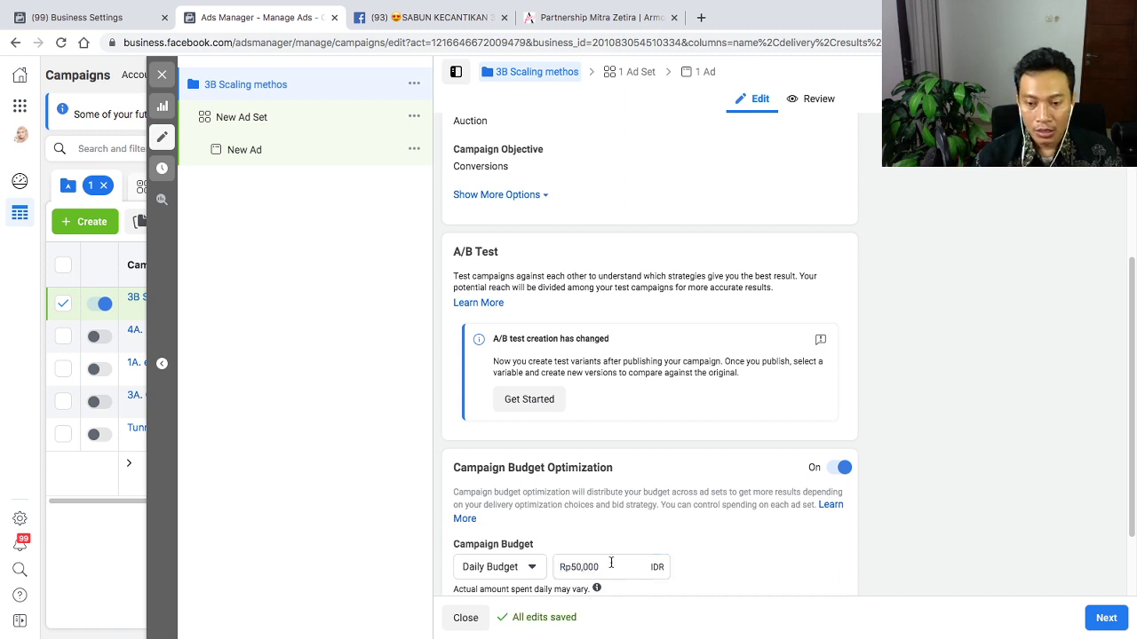
Turn off Campaign Budget Optimization and review the campaign settings
scroll(770, 441, "down", 1)
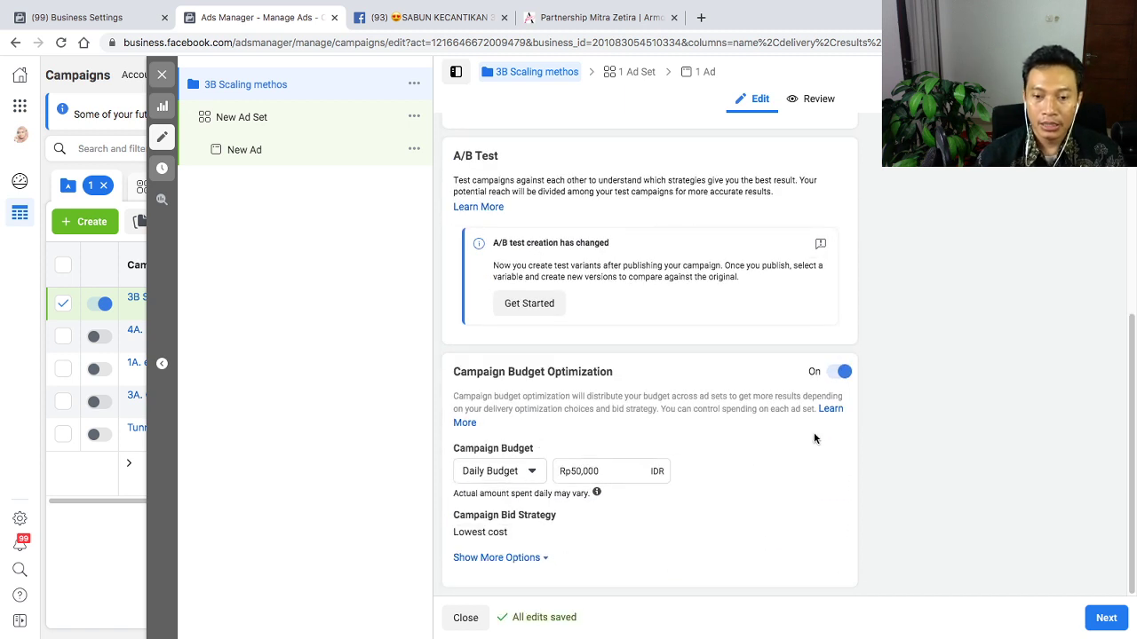
left_click(841, 374)
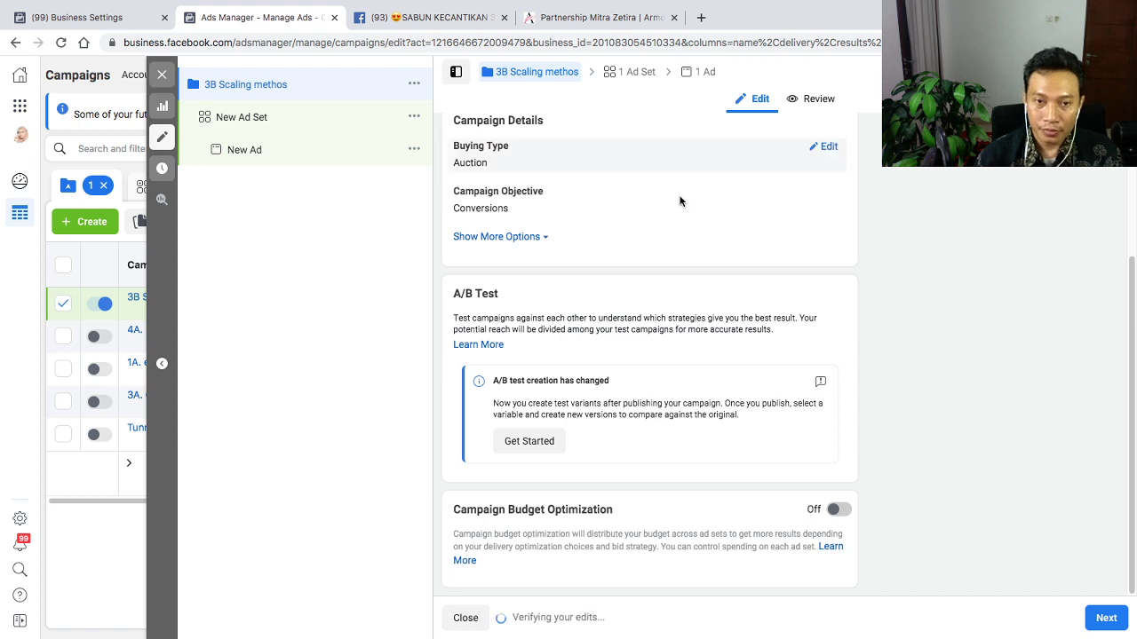
scroll(675, 258, "up", 2)
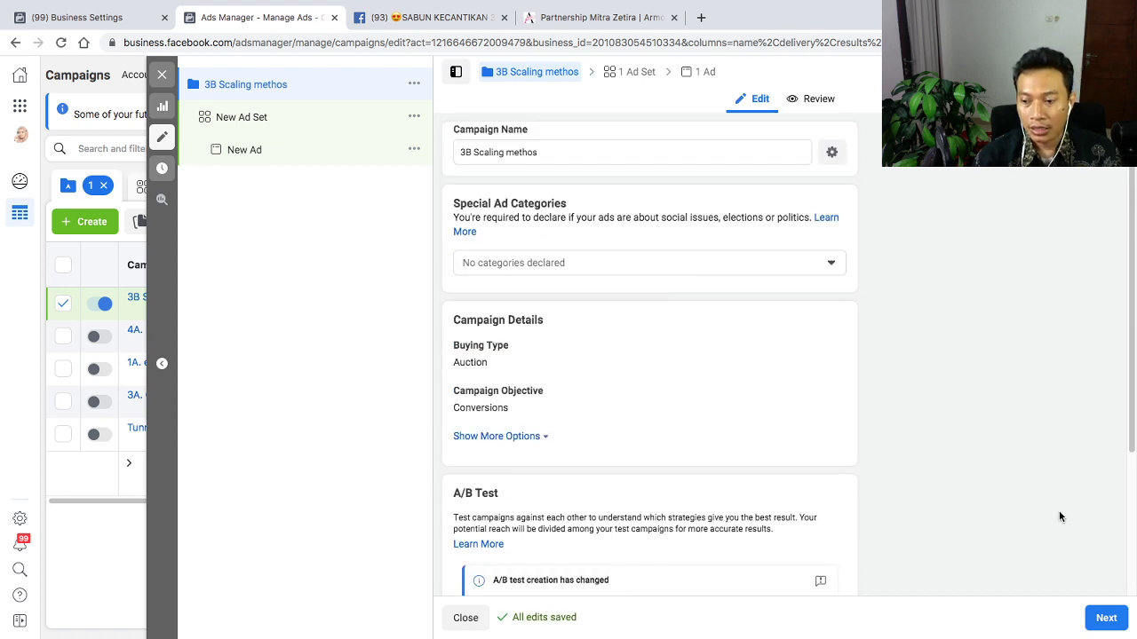
scroll(794, 449, "down", 2)
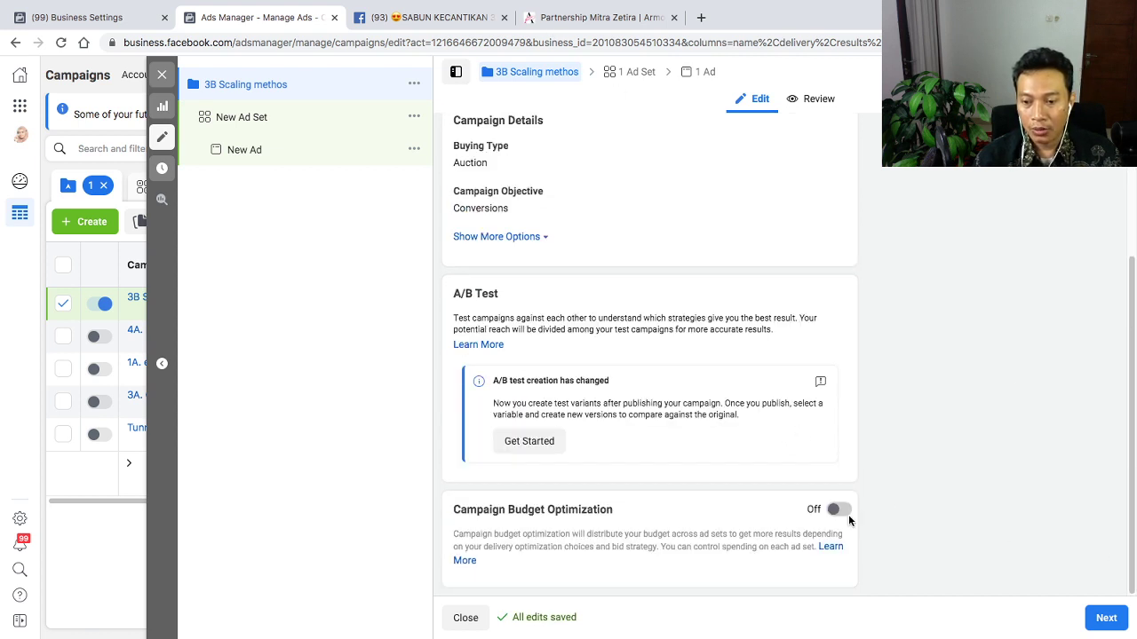
Proceed to the new ad set and name it "Interest group 1"
left_click(1105, 618)
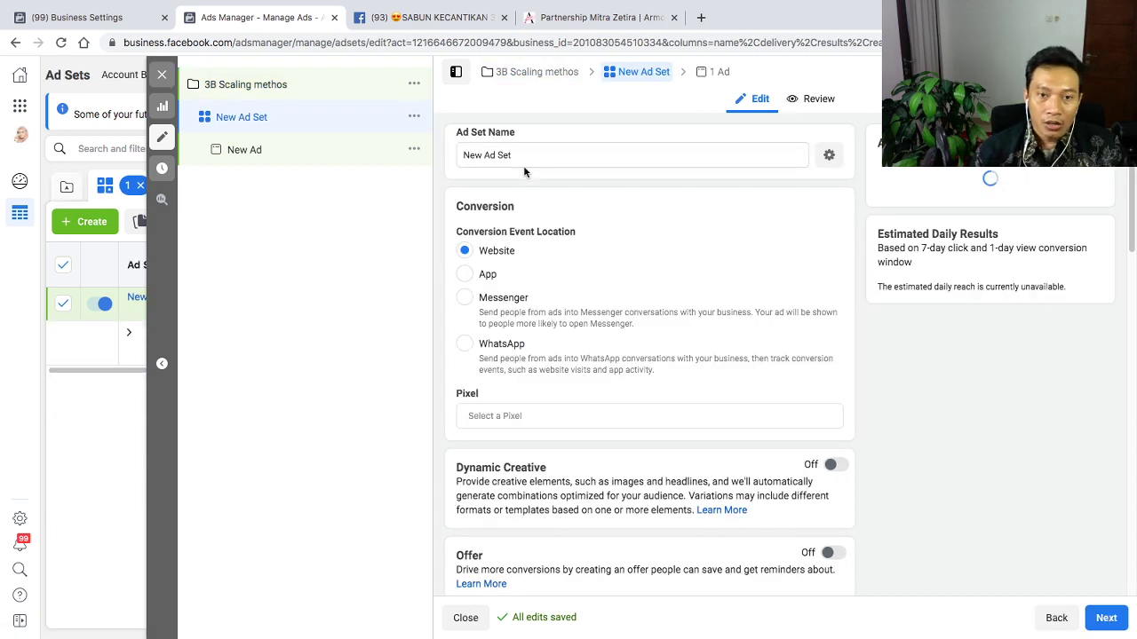
triple_click(536, 152)
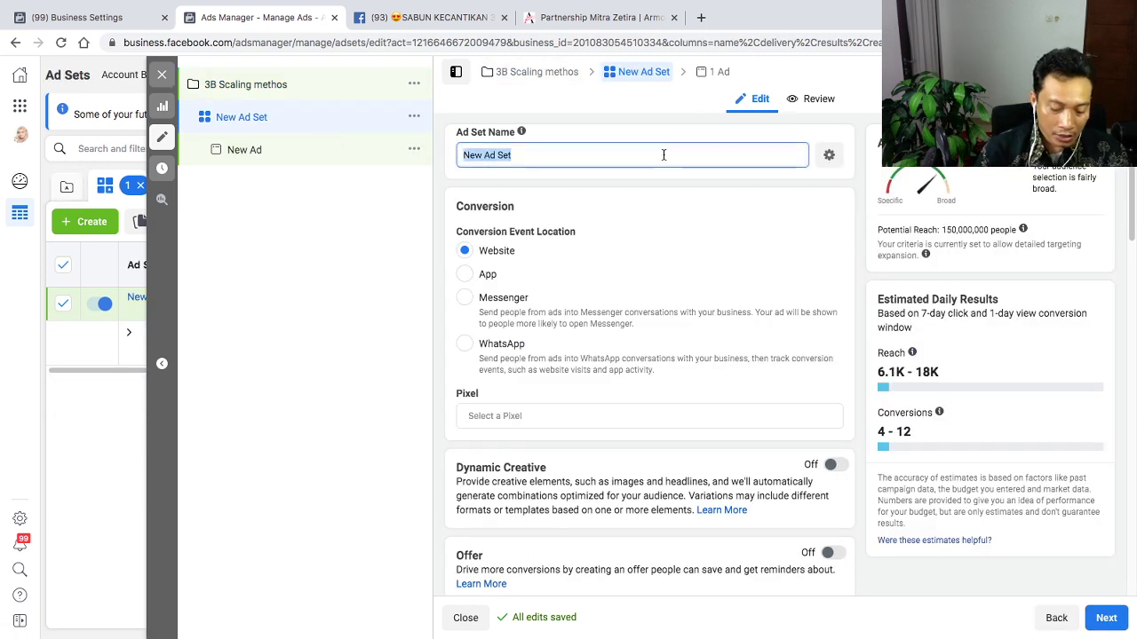
type("Interest g")
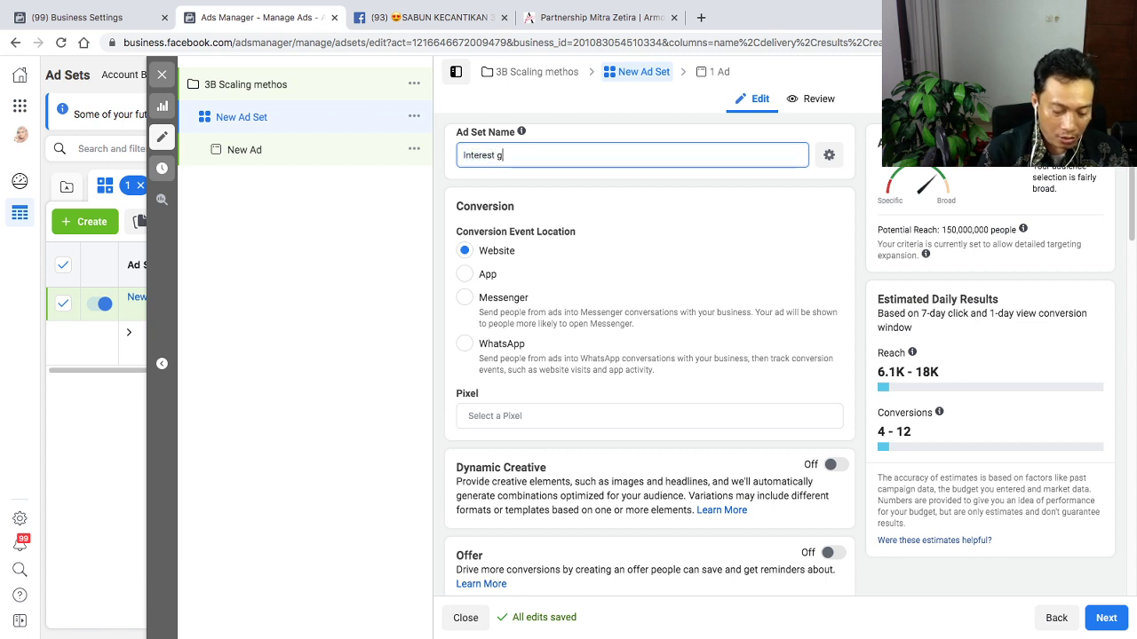
type("roup 1")
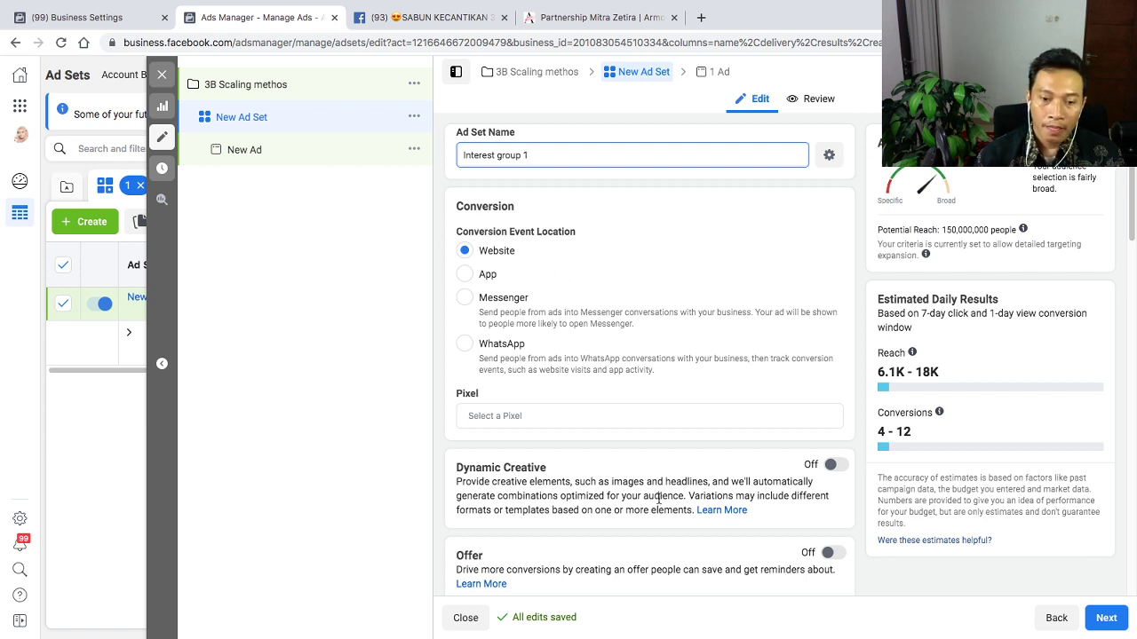
left_click(539, 415)
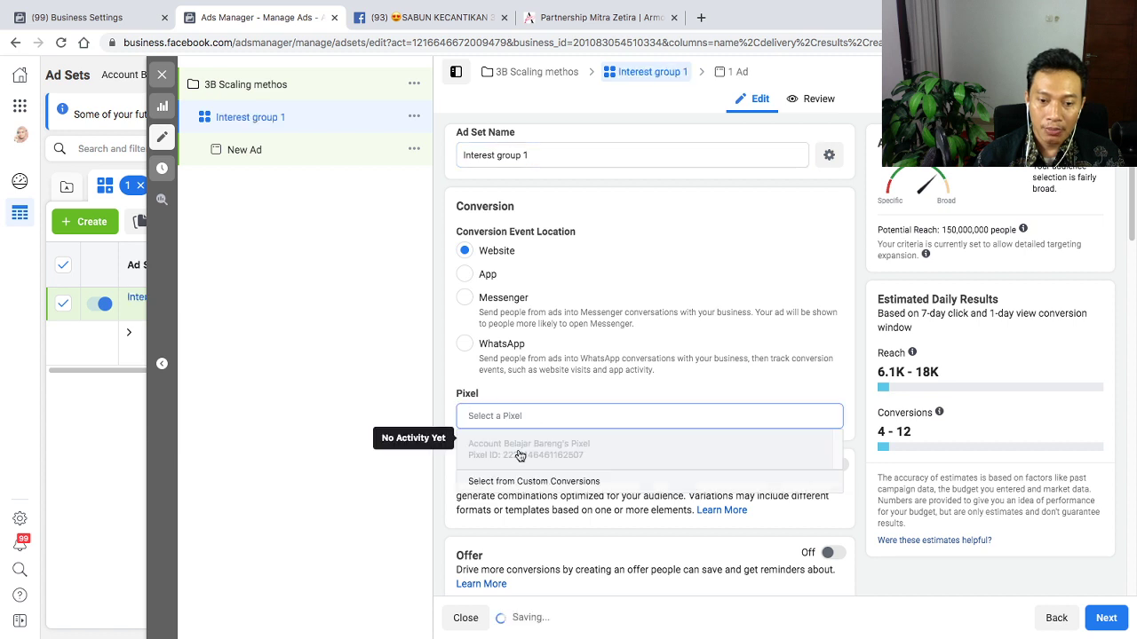
left_click(520, 454)
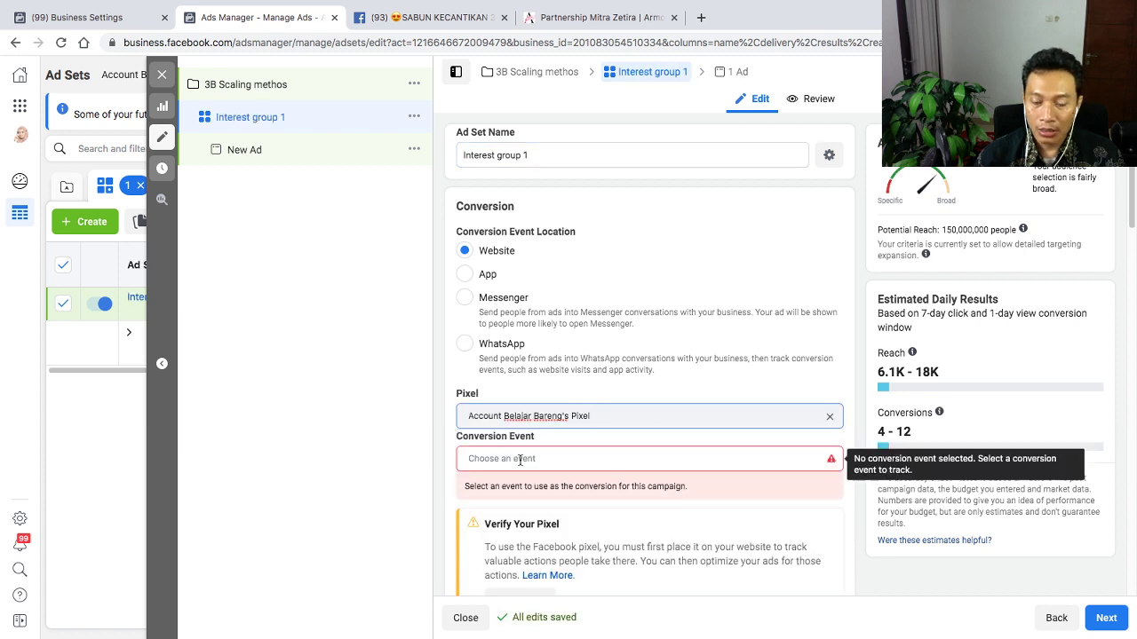
left_click(522, 459)
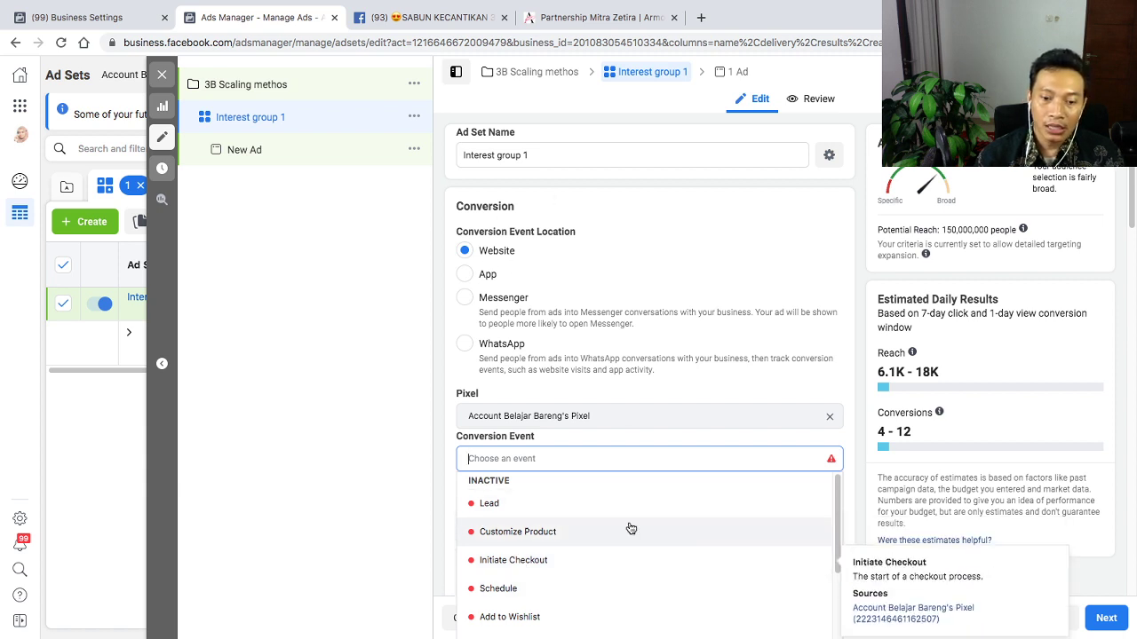
scroll(630, 526, "down", 1)
scroll(630, 526, "down", 1)
scroll(563, 558, "down", 1)
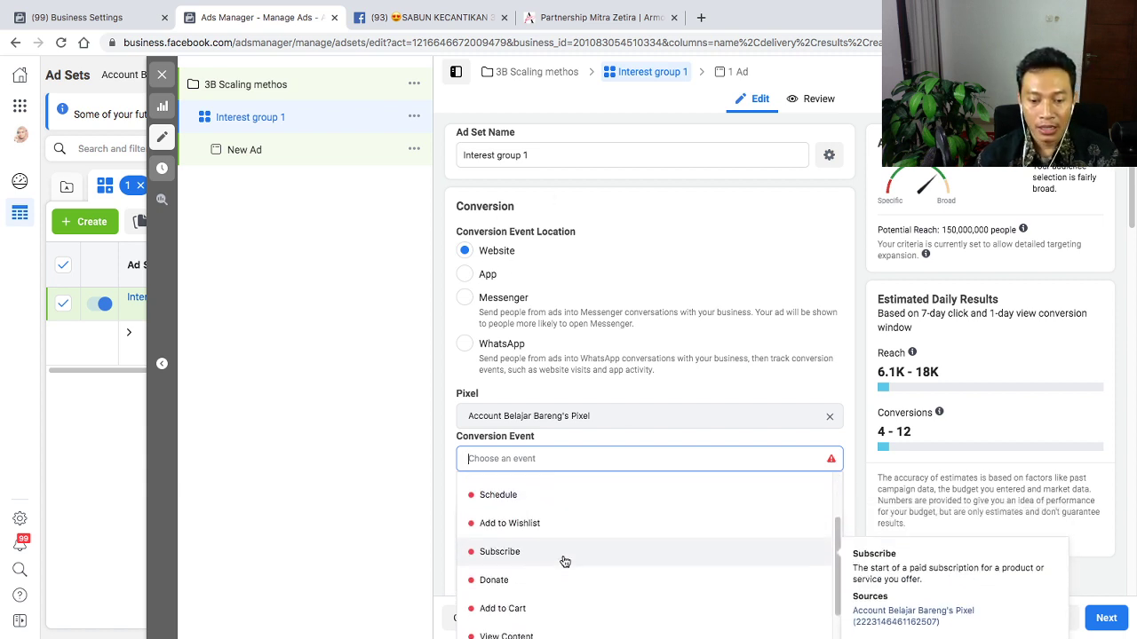
scroll(563, 569, "down", 4)
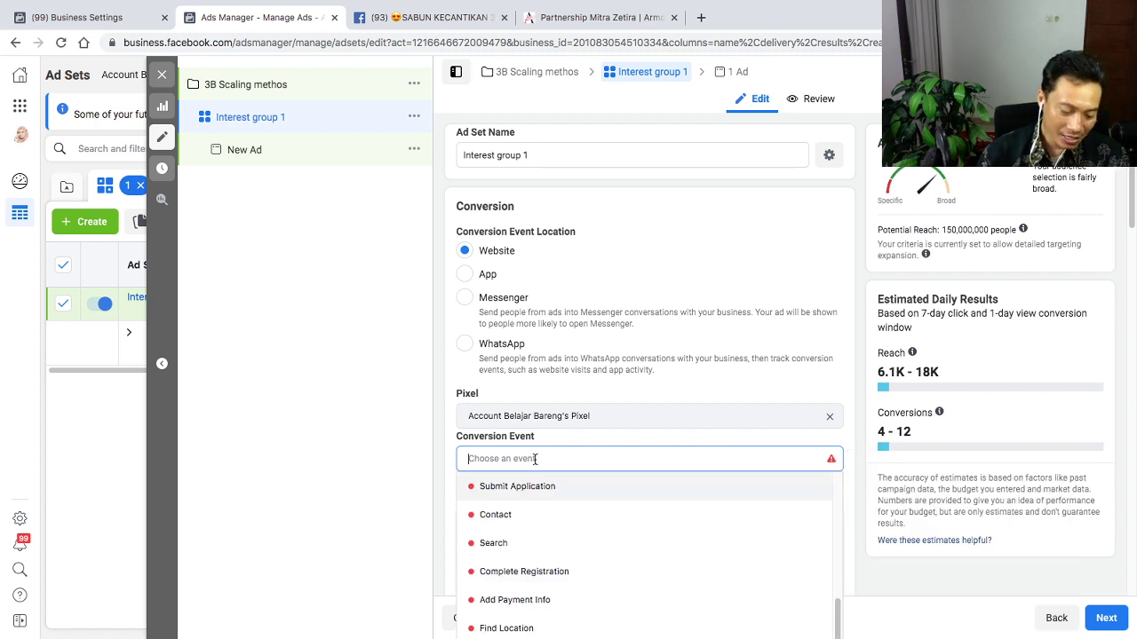
type("purc")
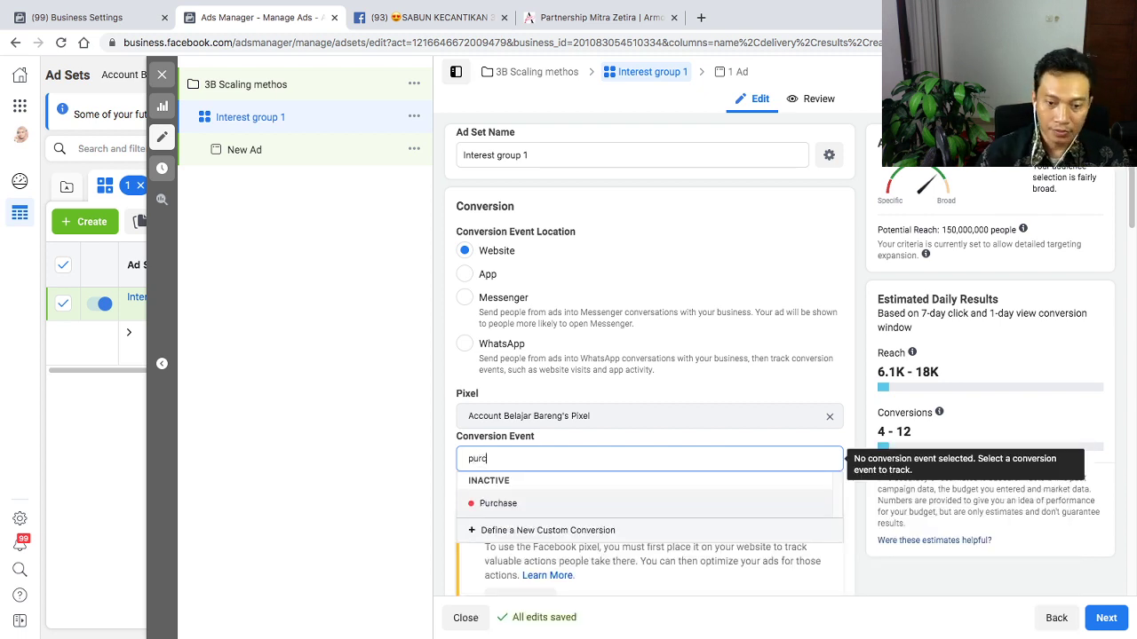
left_click(495, 504)
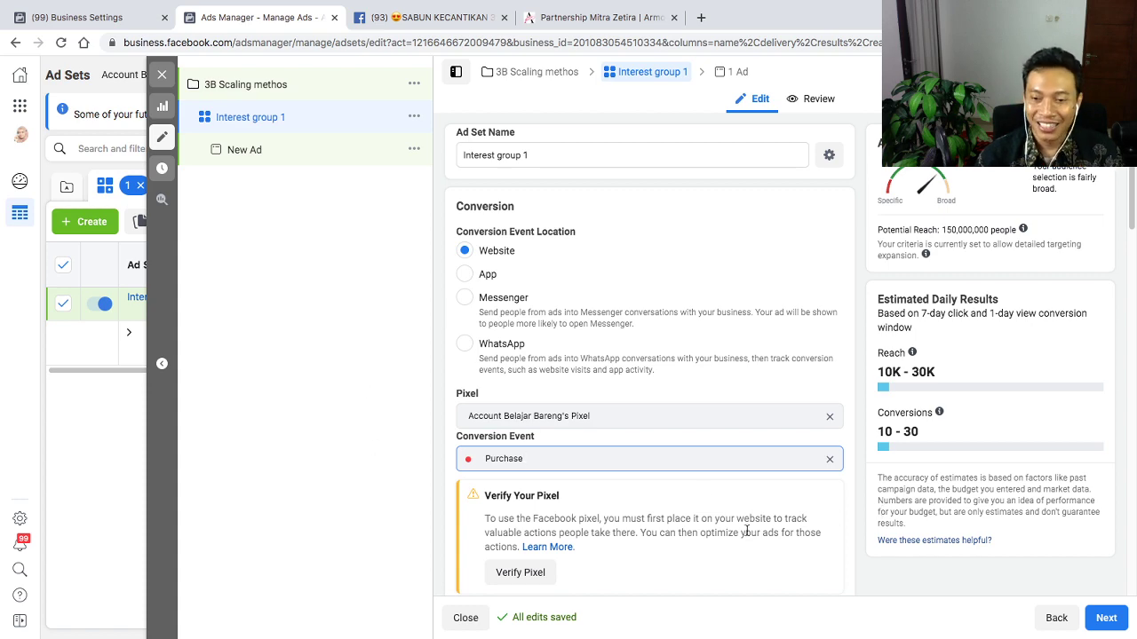
Set the ad set's daily budget to Rp50,000
scroll(630, 491, "down", 1)
scroll(628, 500, "down", 1)
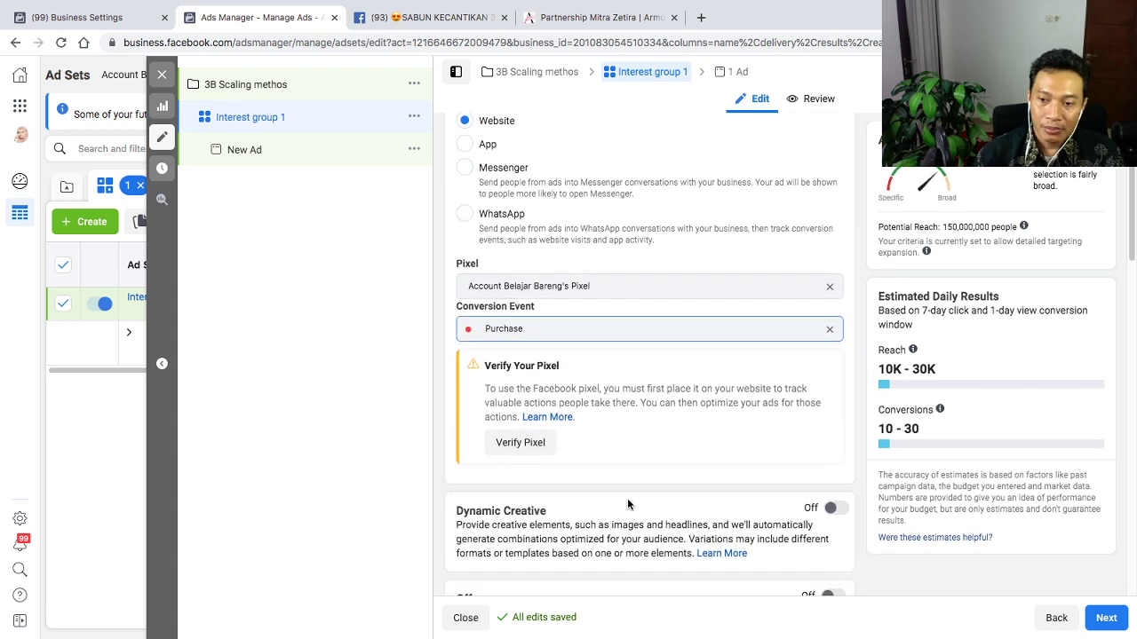
scroll(627, 500, "down", 1)
scroll(574, 519, "up", 2)
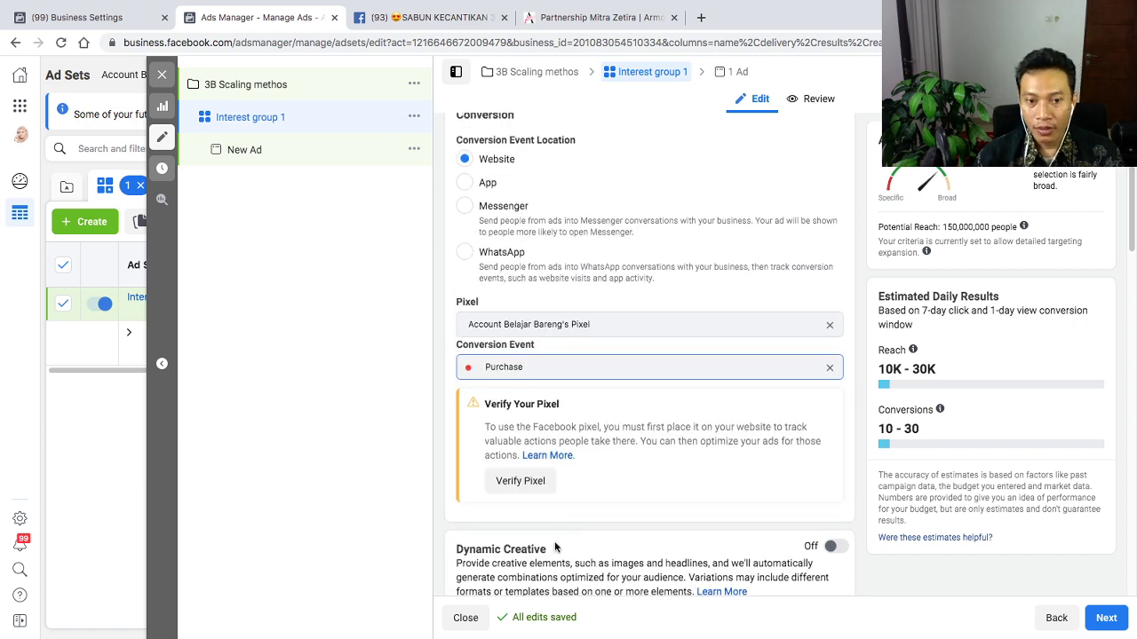
scroll(700, 562, "down", 2)
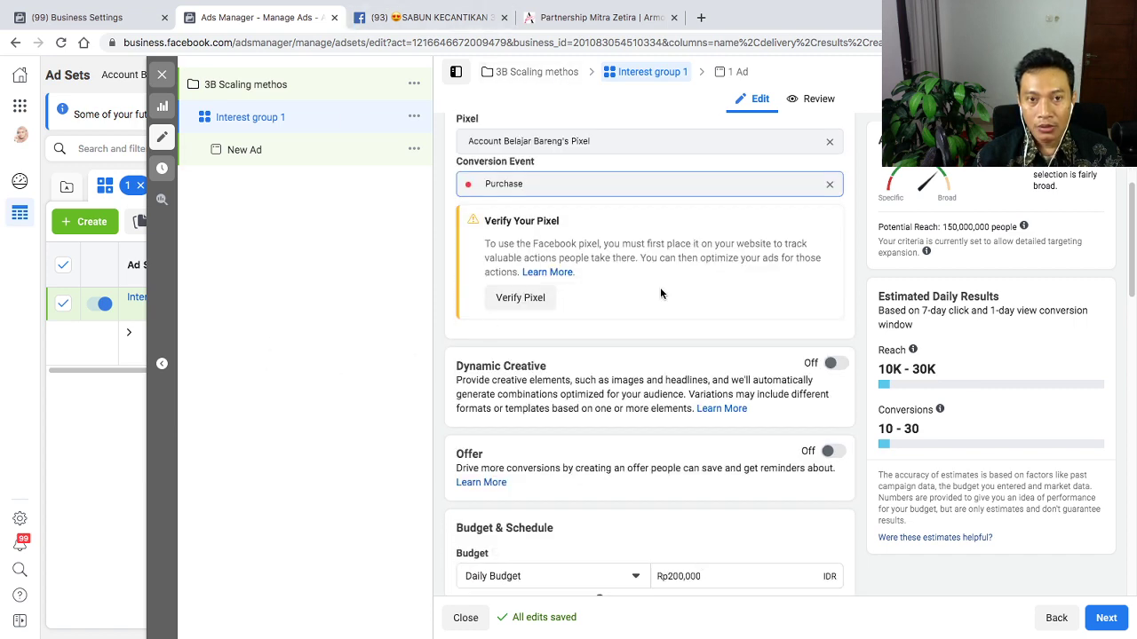
scroll(660, 293, "up", 3)
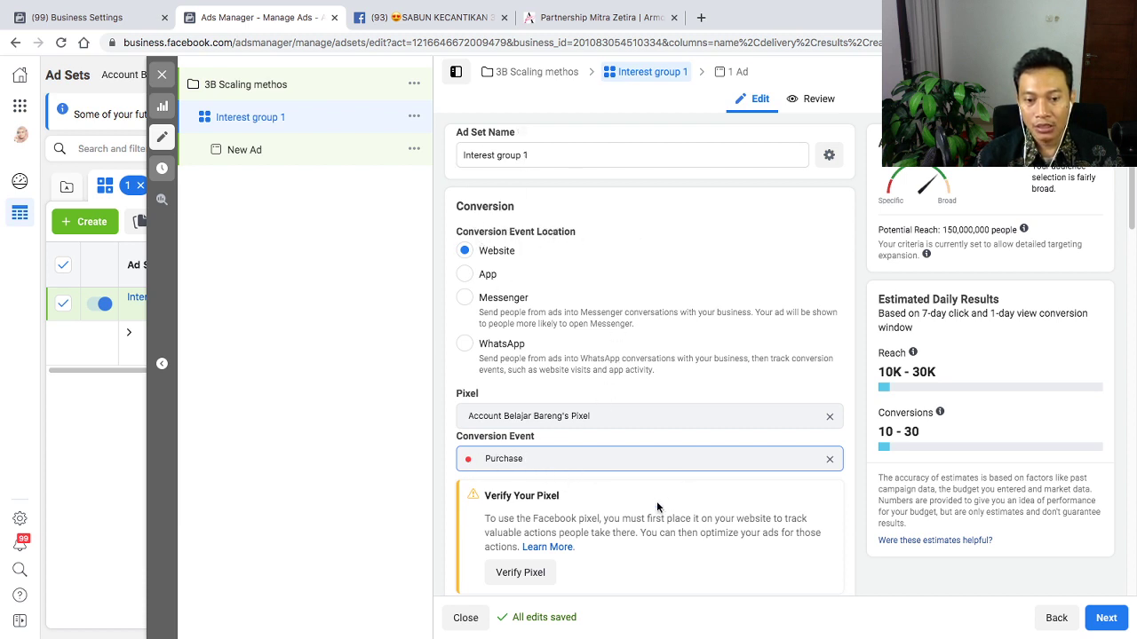
scroll(656, 503, "down", 4)
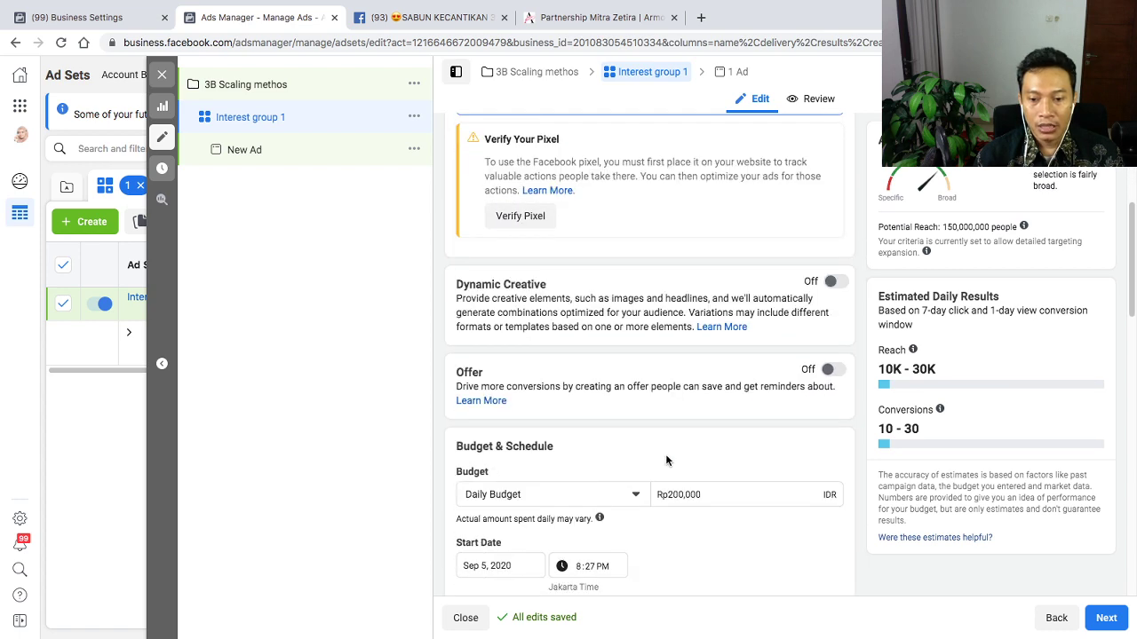
double_click(682, 494)
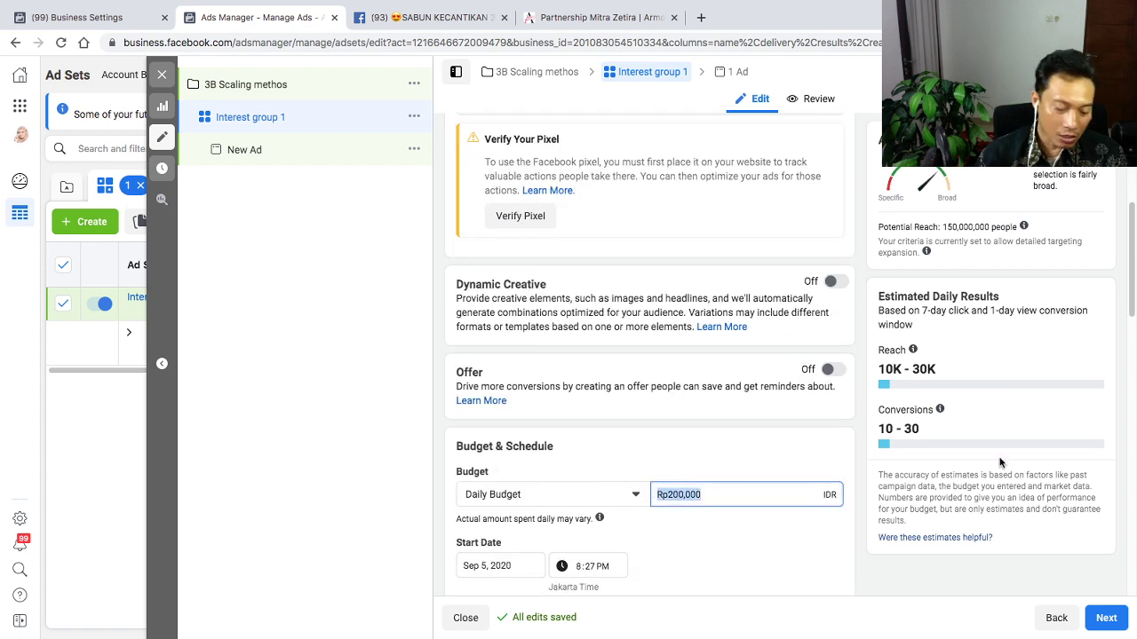
type("50")
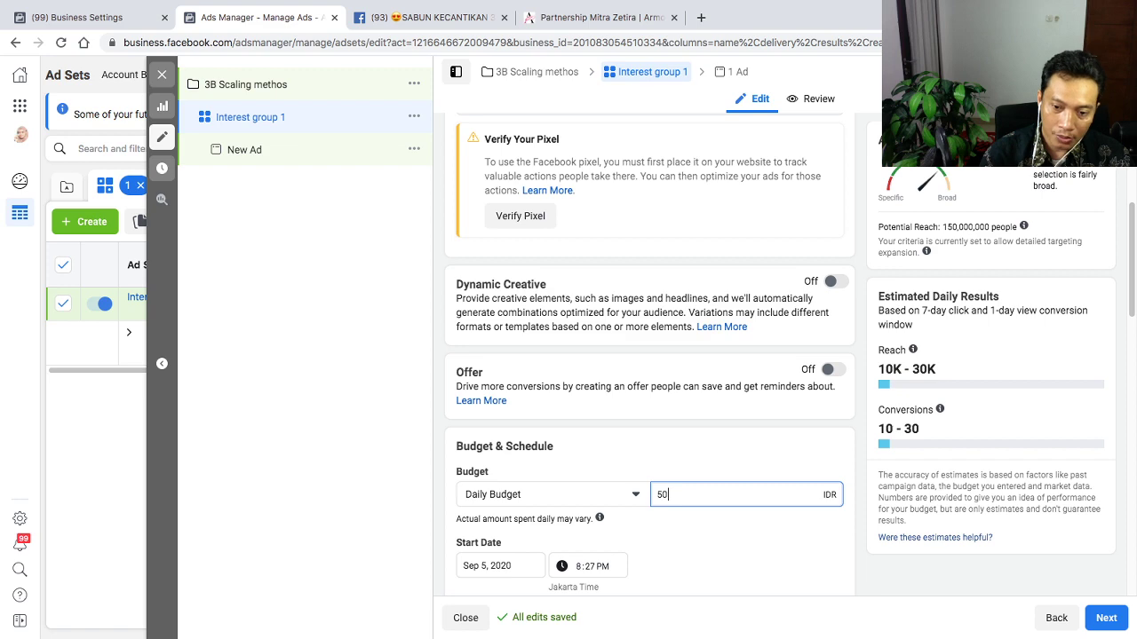
type("000")
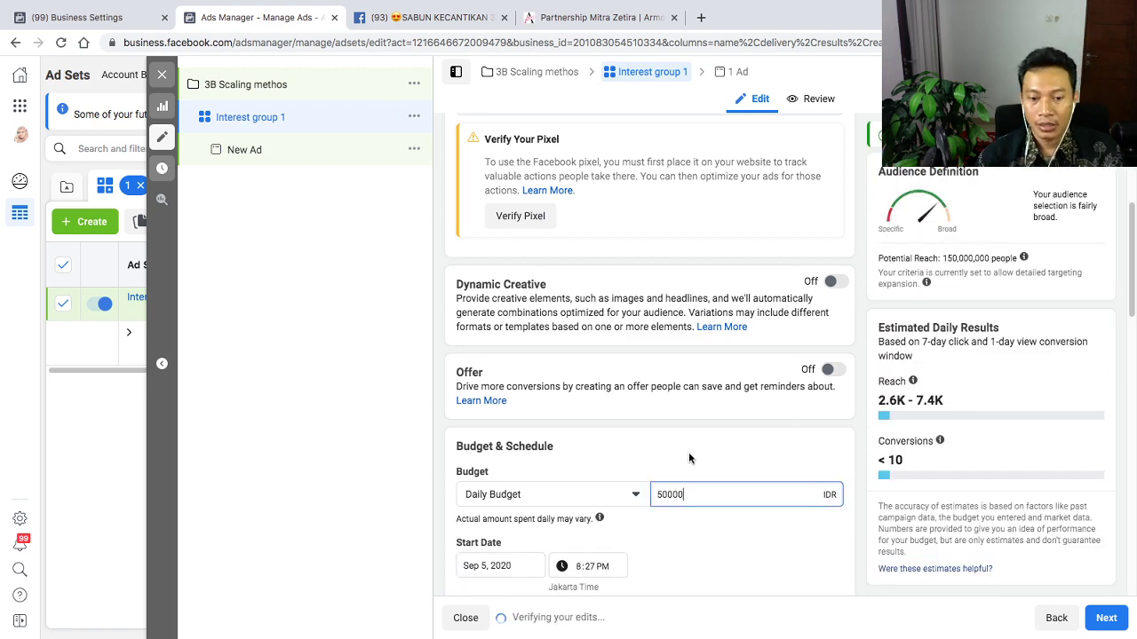
left_click(696, 431)
Enable the optional end date in the ad set's schedule and turn it off again
scroll(565, 474, "down", 3)
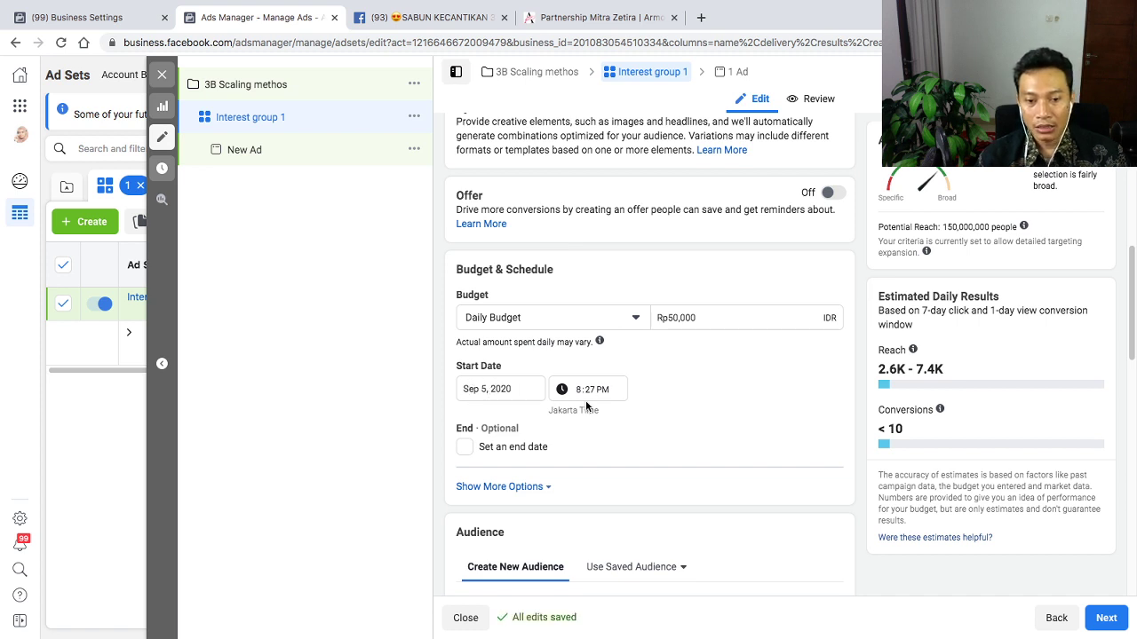
left_click(464, 450)
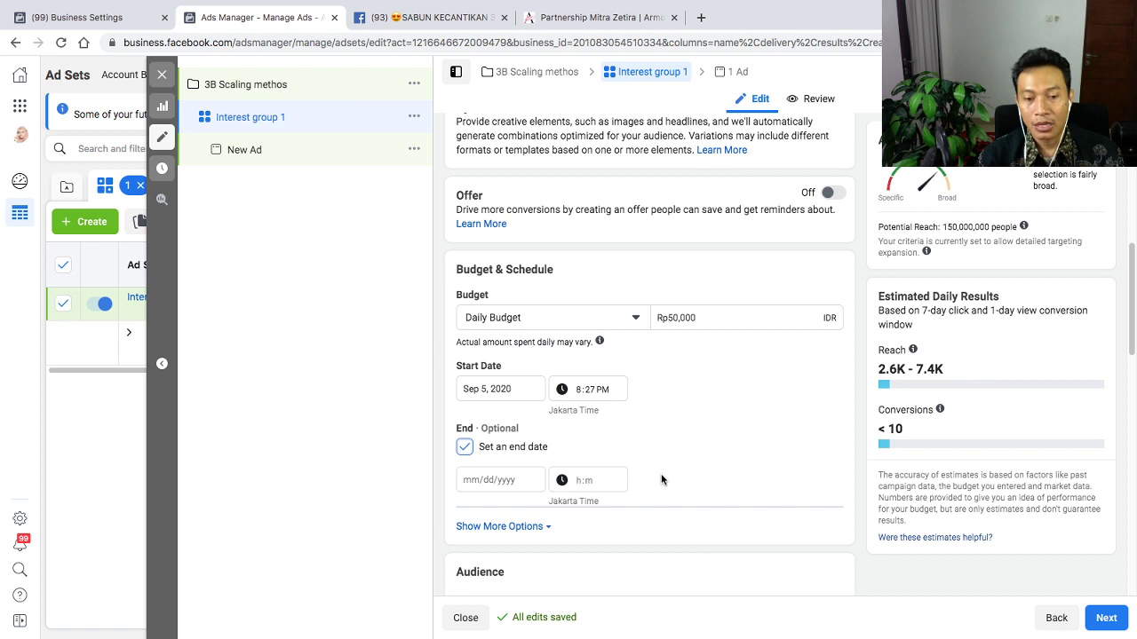
left_click(465, 448)
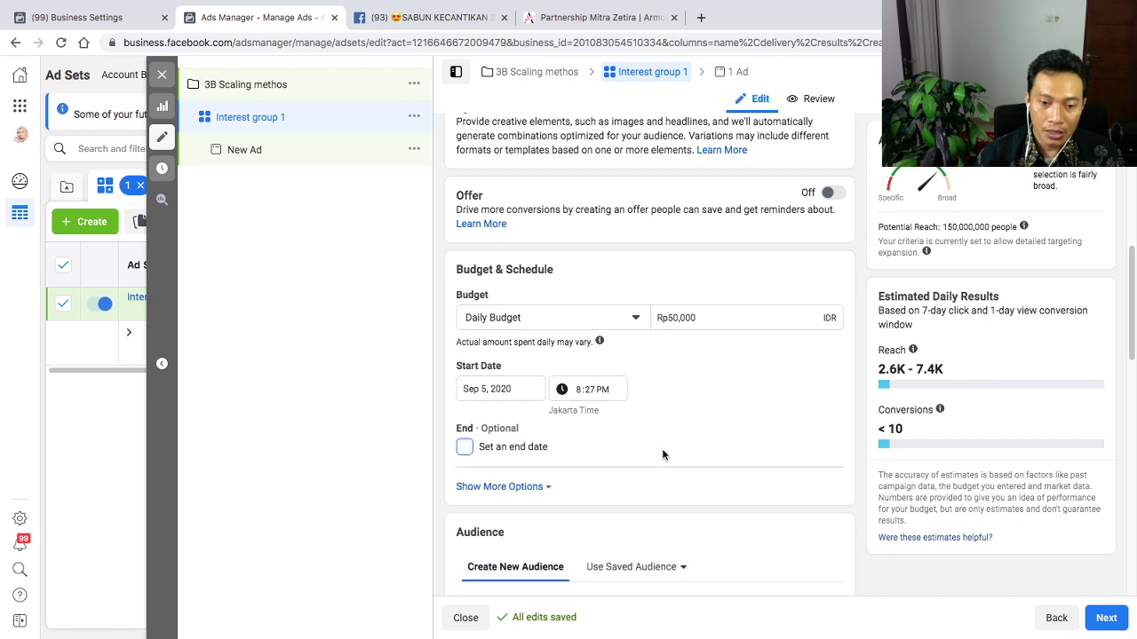
Examine the ad set's audience section, including the saved audiences and the existing custom audiences available
scroll(663, 455, "down", 1)
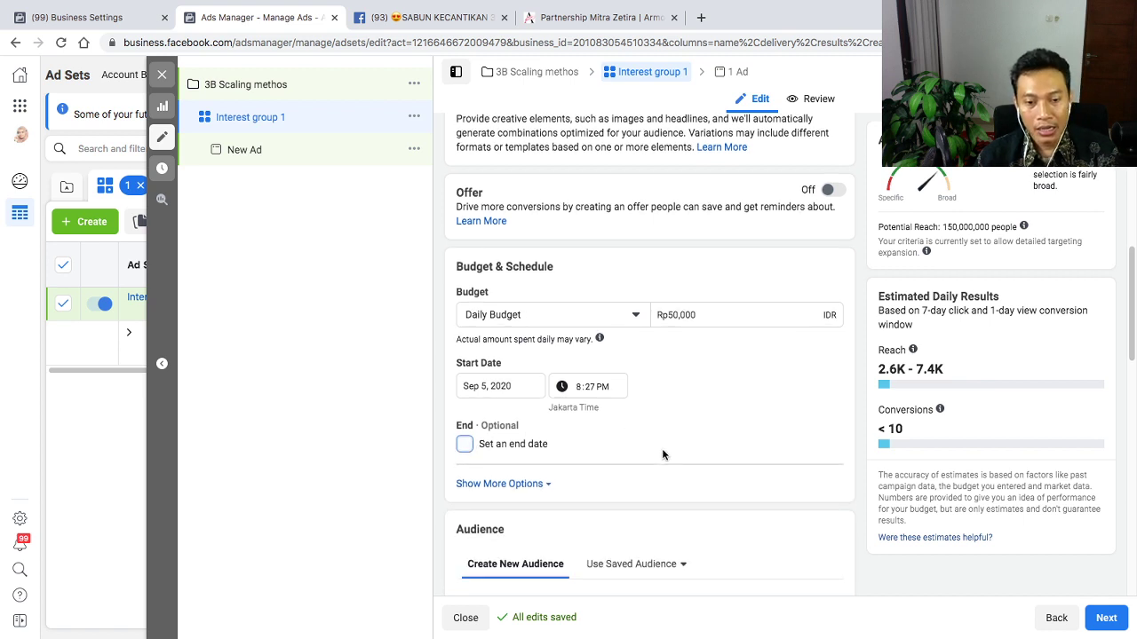
scroll(549, 515, "down", 3)
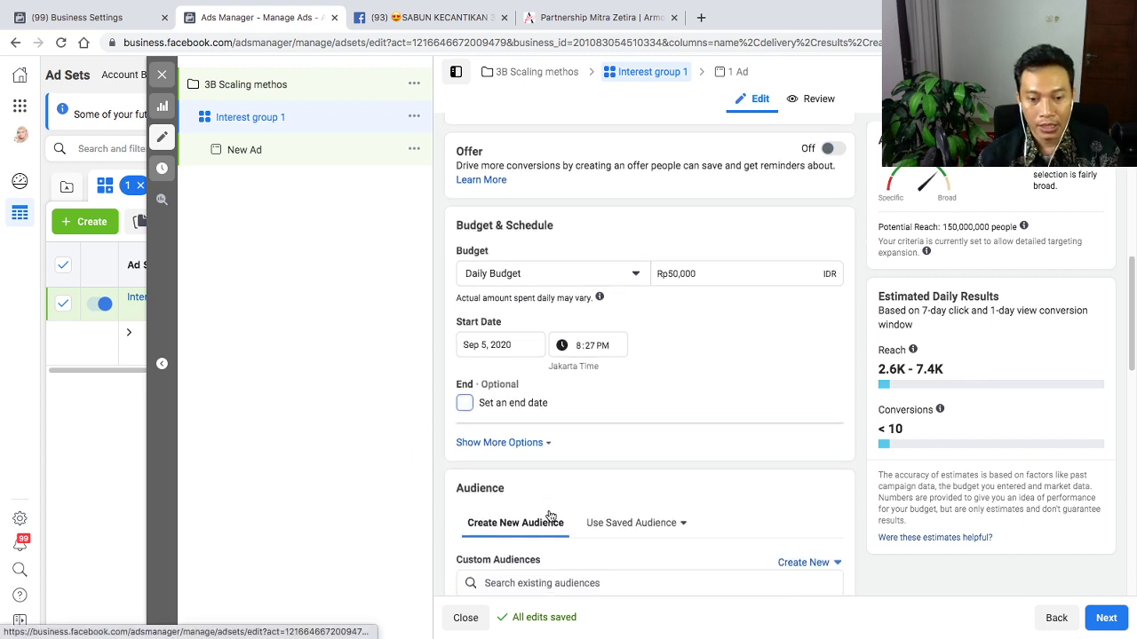
scroll(626, 524, "down", 2)
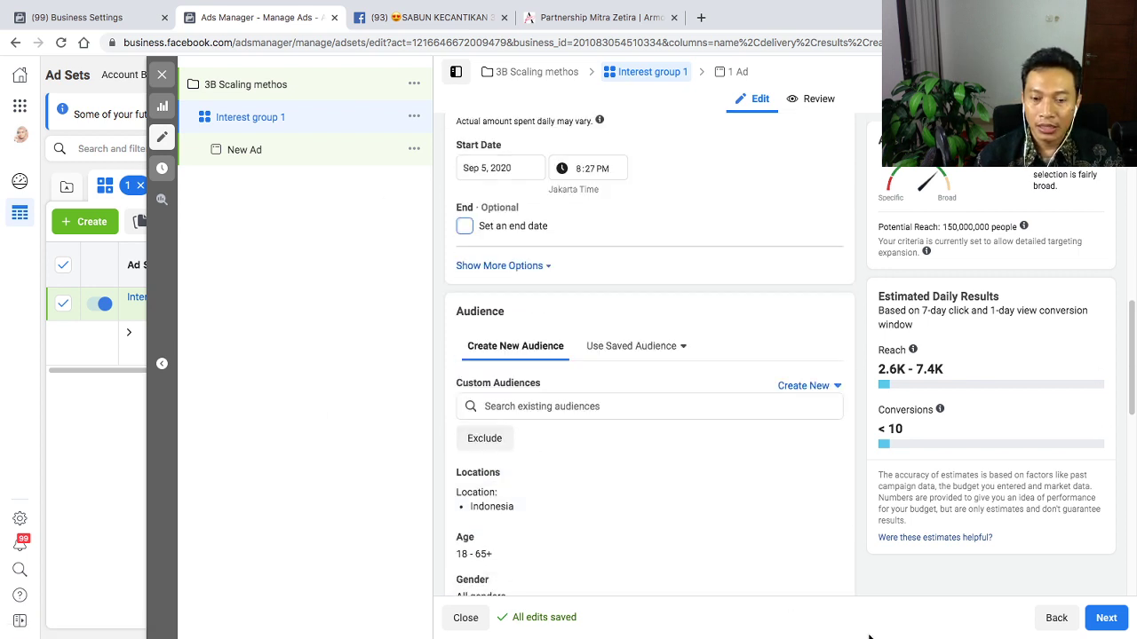
scroll(577, 459, "down", 1)
scroll(576, 458, "down", 1)
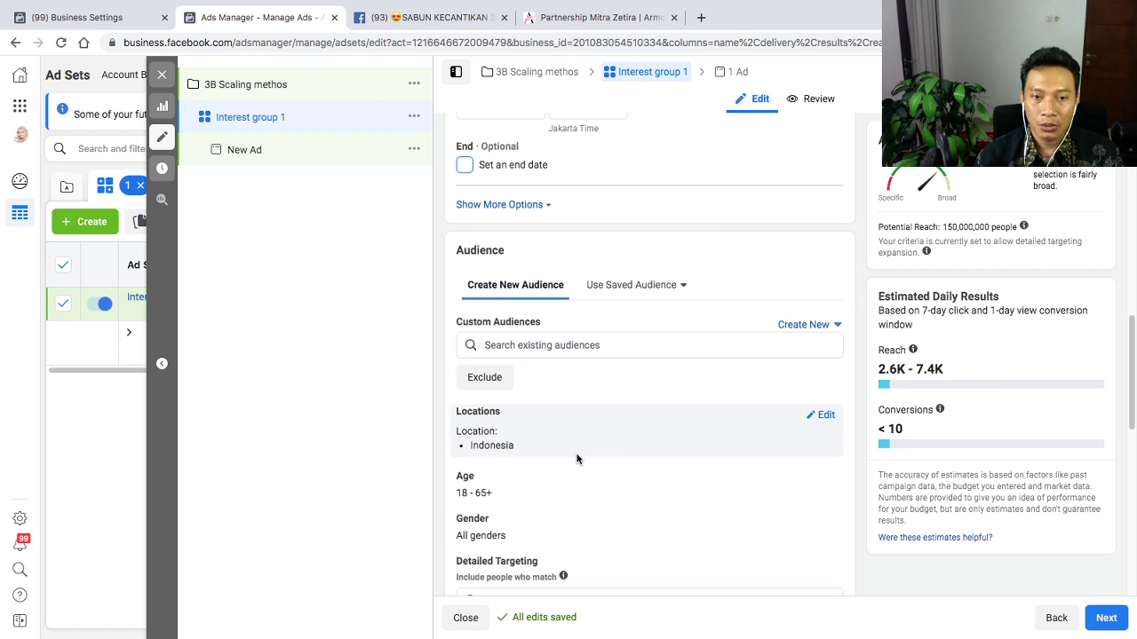
scroll(576, 458, "down", 1)
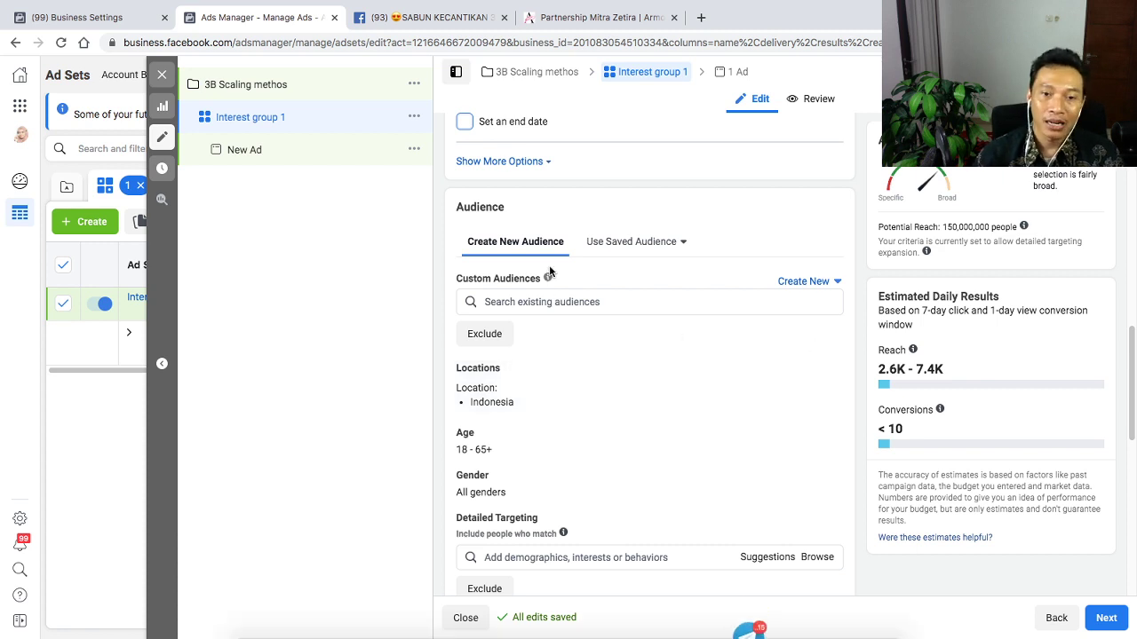
double_click(472, 207)
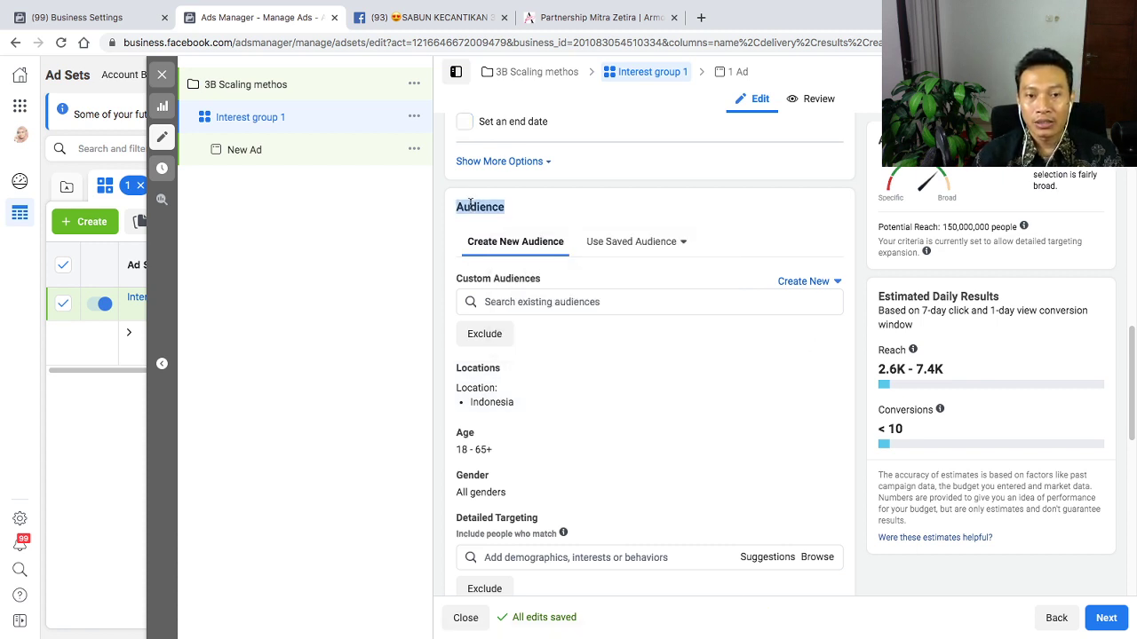
left_click(649, 242)
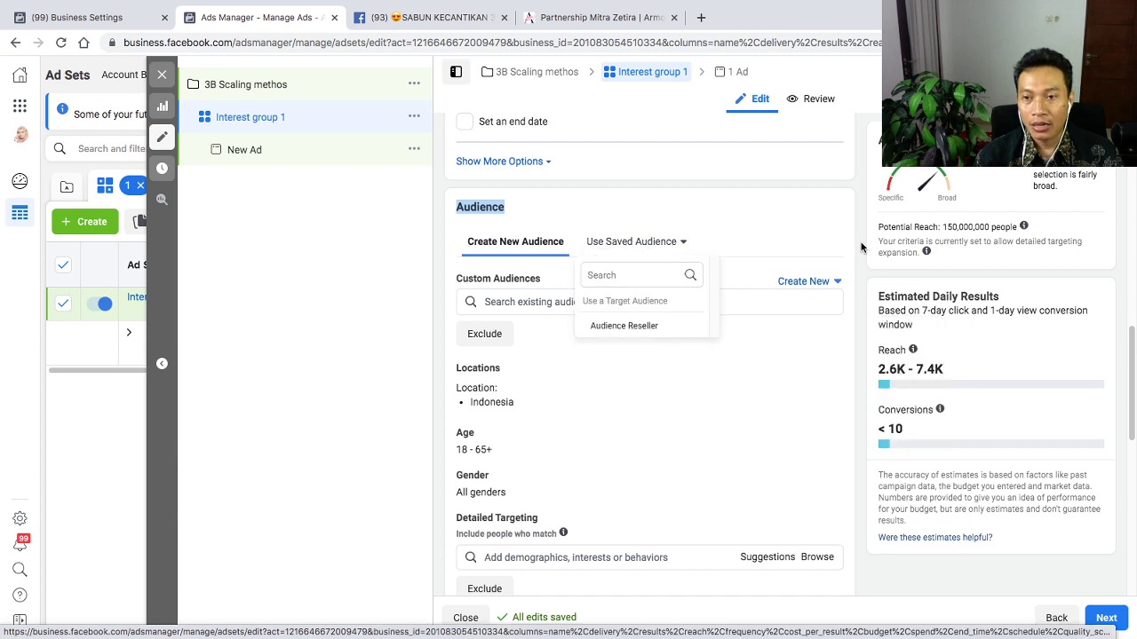
left_click(622, 373)
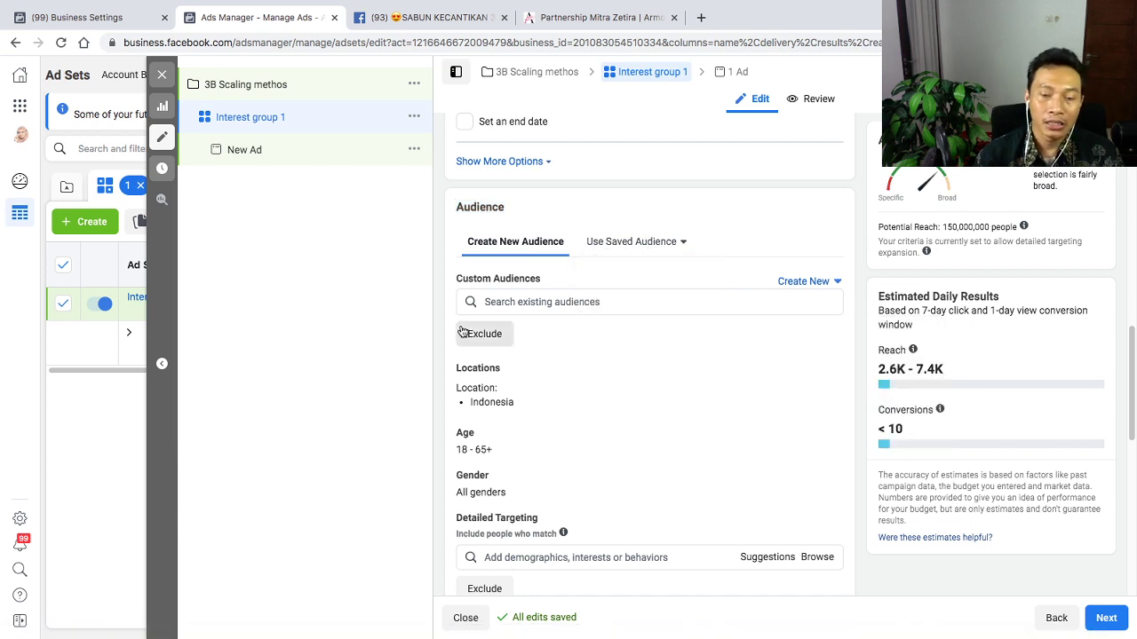
left_click(552, 303)
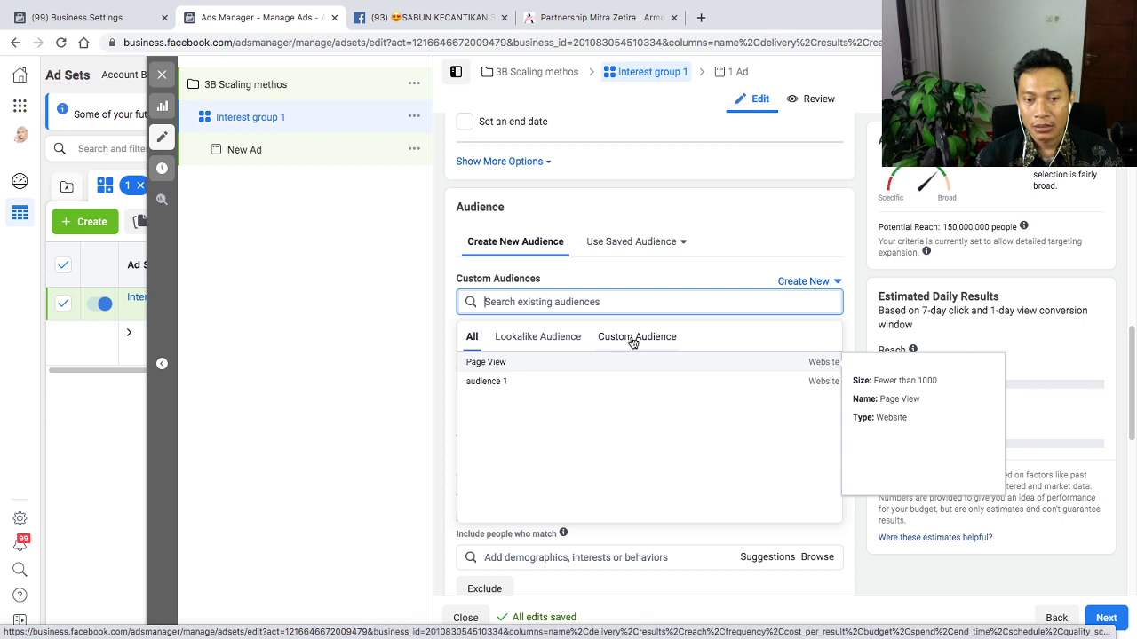
left_click(439, 450)
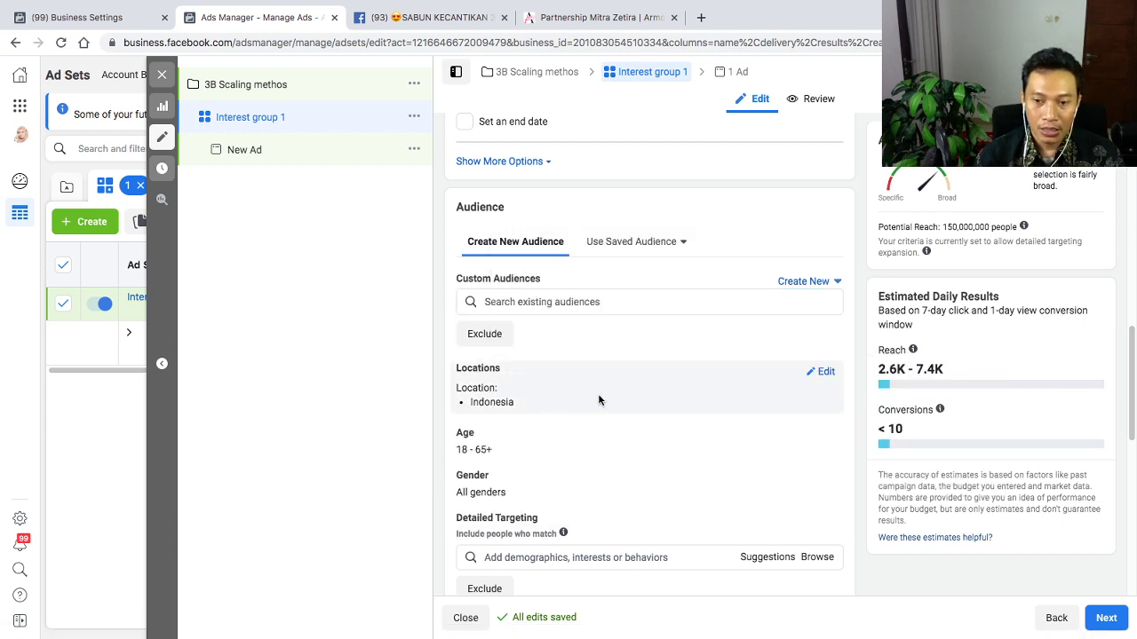
Open the audience's location targeting for editing and examine its options
left_click(824, 371)
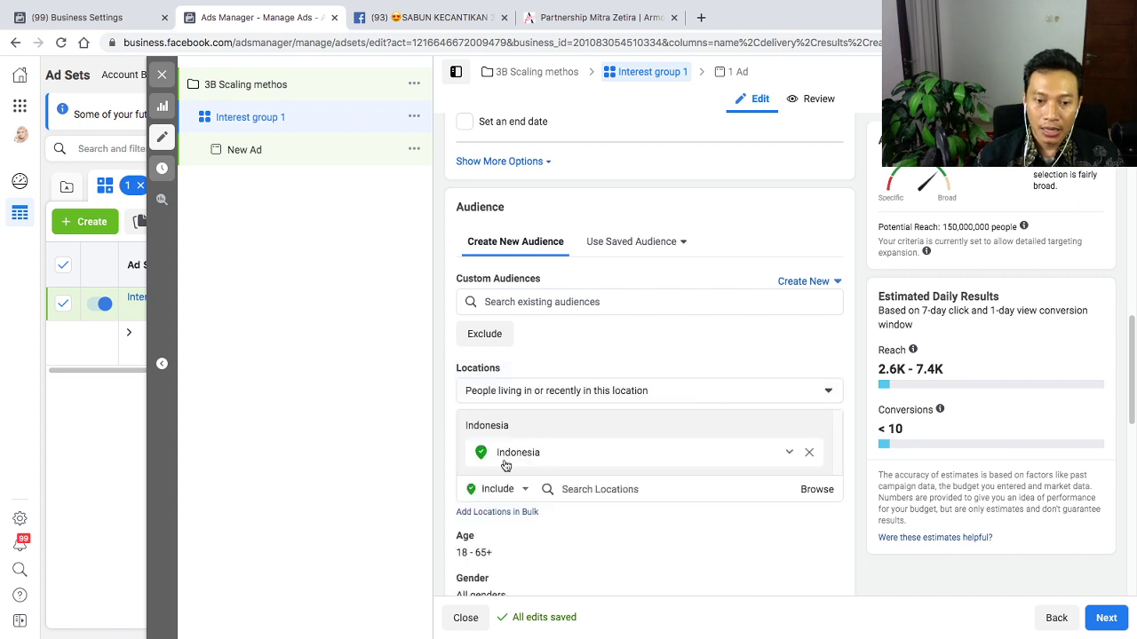
scroll(589, 486, "down", 1)
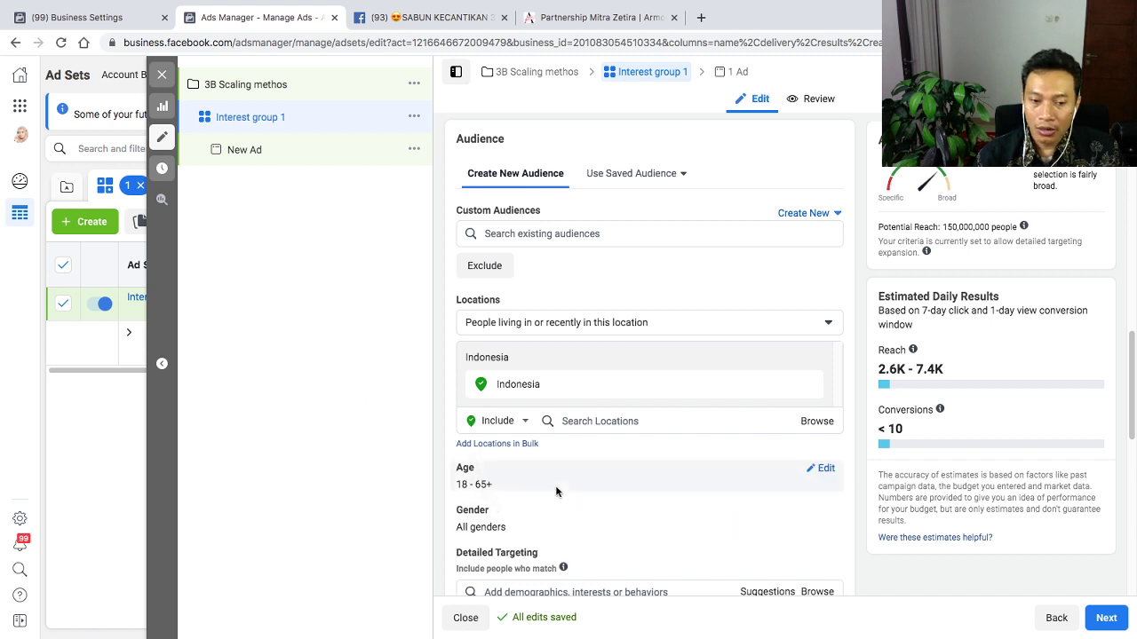
scroll(555, 489, "down", 1)
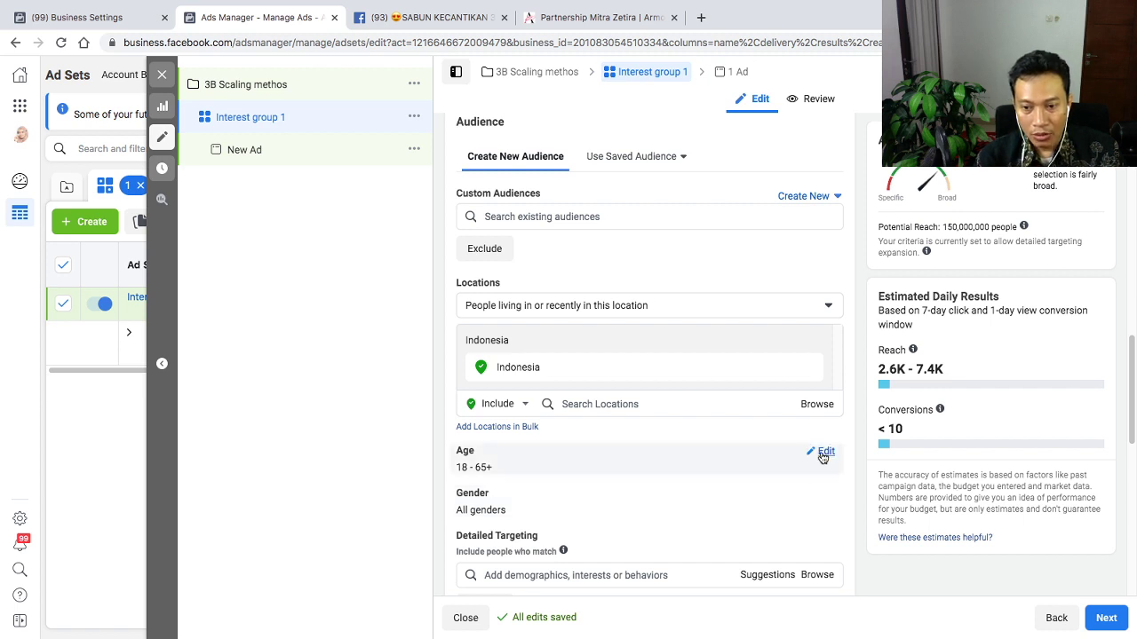
Set the audience's age range to 25 to 50
left_click(822, 453)
left_click(479, 474)
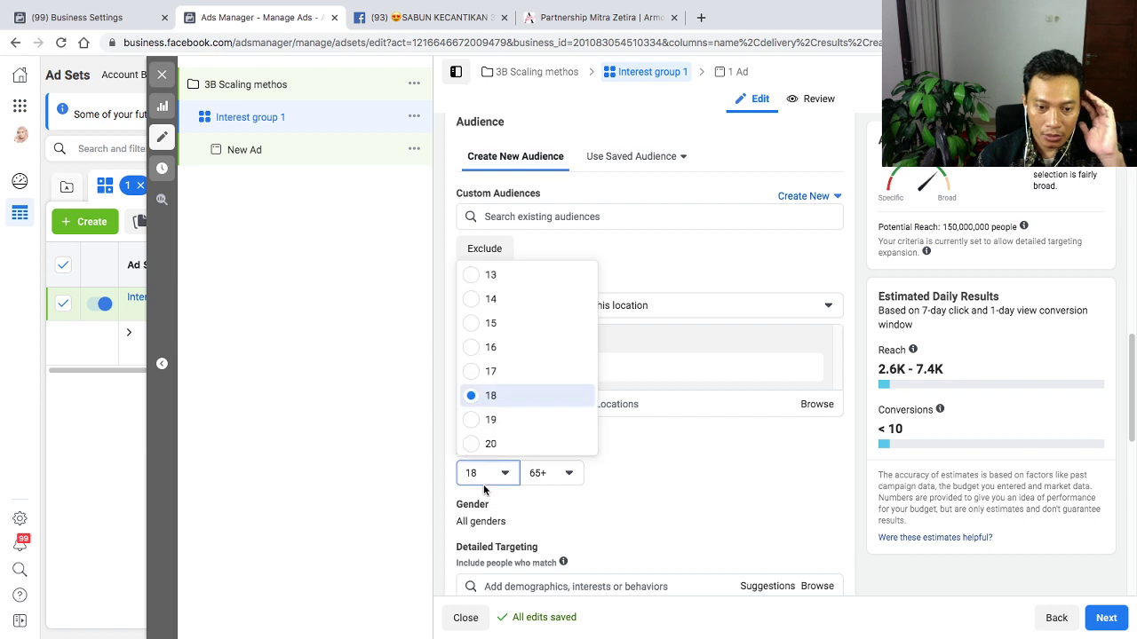
scroll(505, 434, "down", 3)
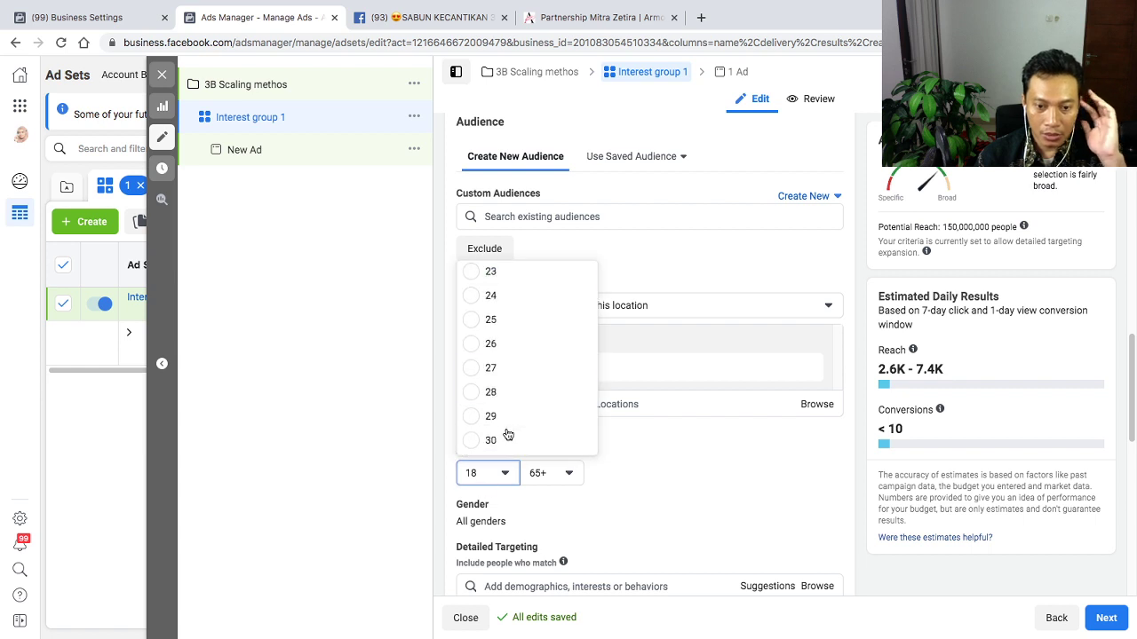
left_click(480, 320)
left_click(556, 475)
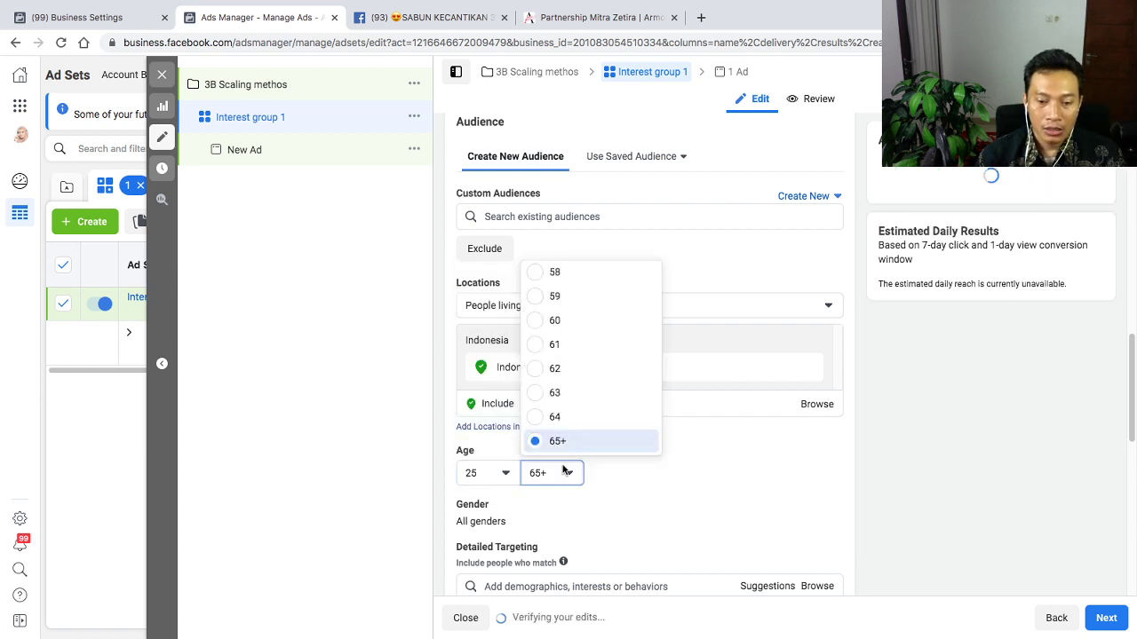
scroll(582, 407, "up", 6)
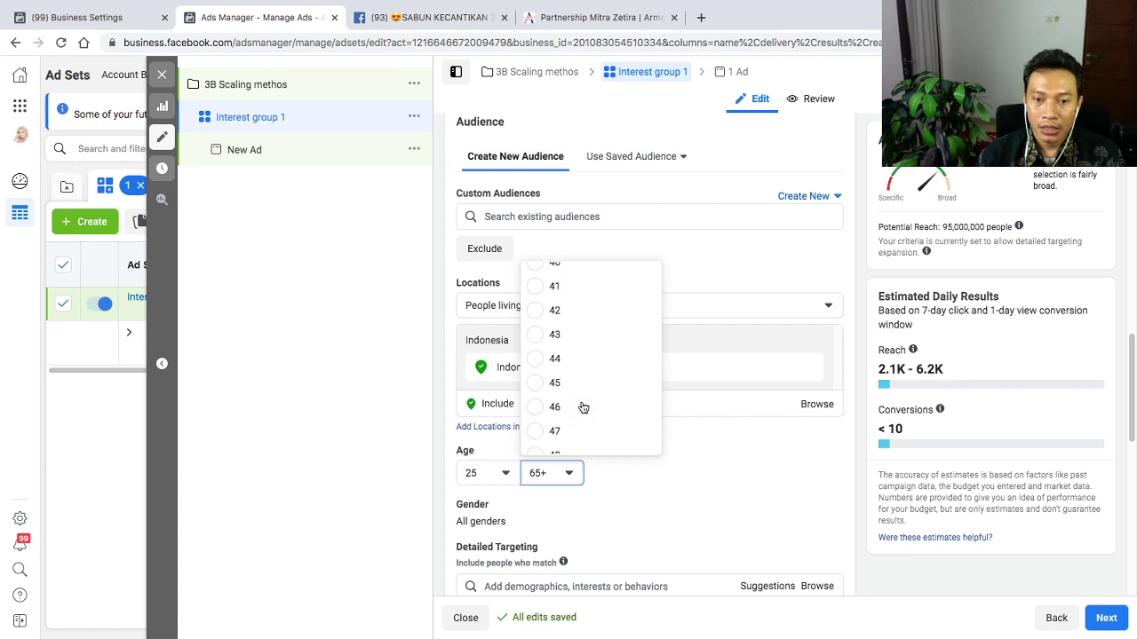
scroll(593, 414, "down", 1)
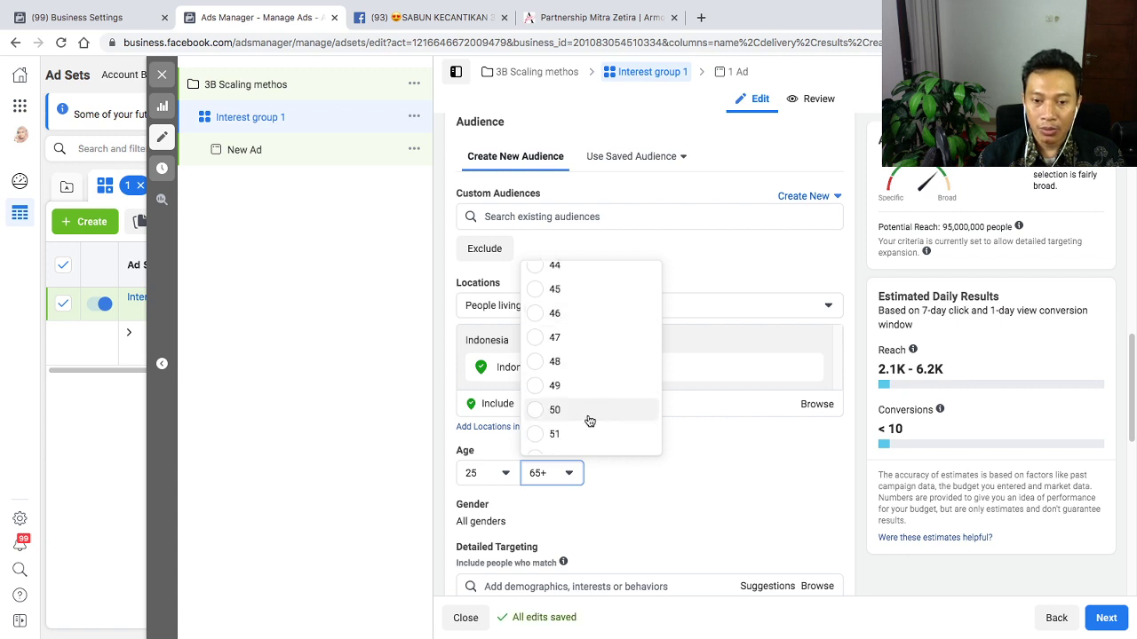
left_click(543, 410)
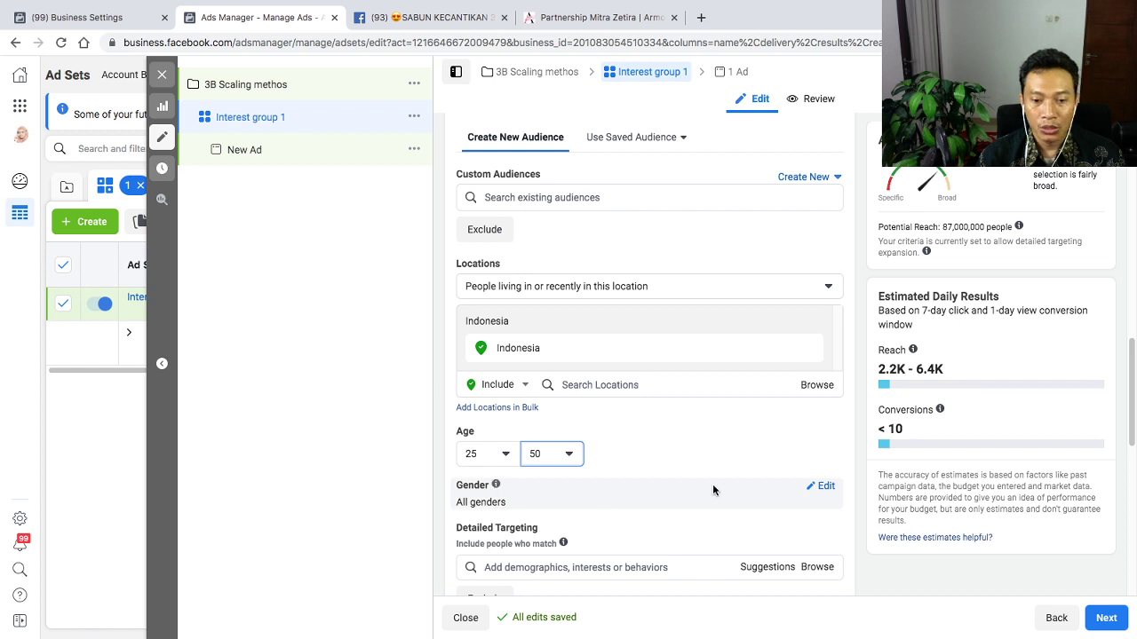
Turn off Detailed Targeting Expansion for the ad set's audience
scroll(822, 498, "down", 1)
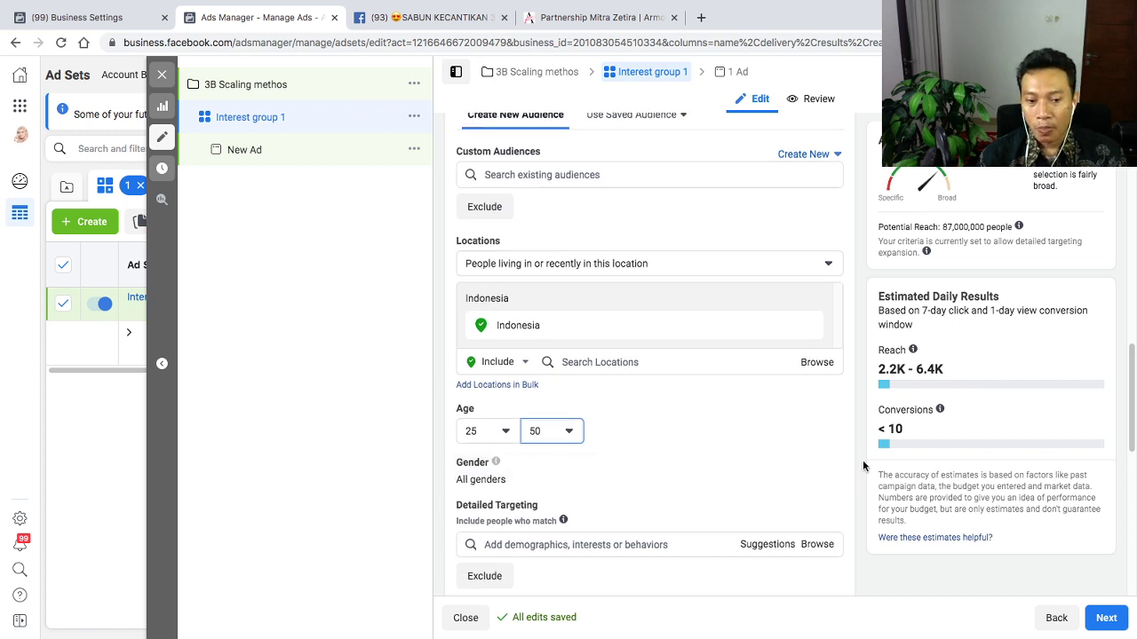
scroll(626, 542, "down", 1)
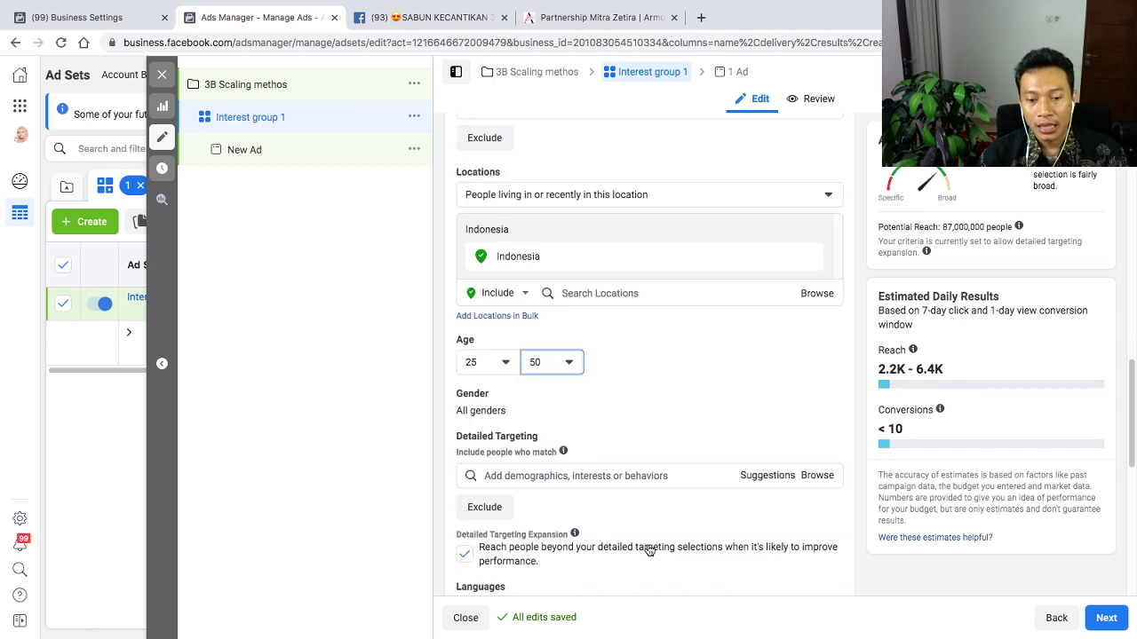
left_click(463, 558)
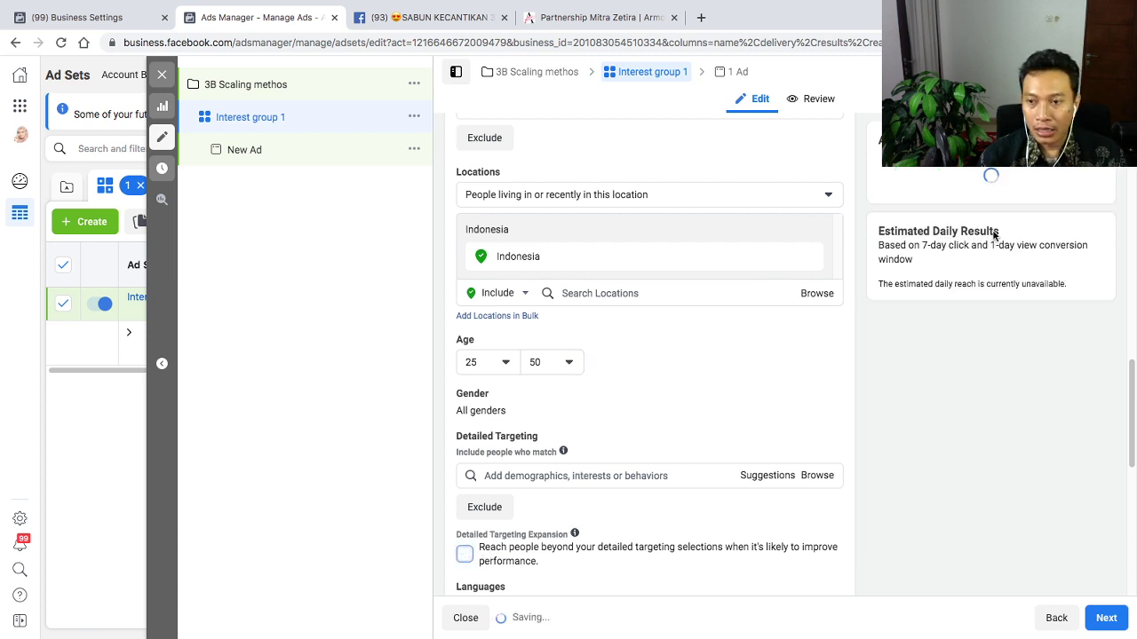
Add the Reseller interest and the Reseller employer demographic to the audience's detailed targeting
left_click(545, 476)
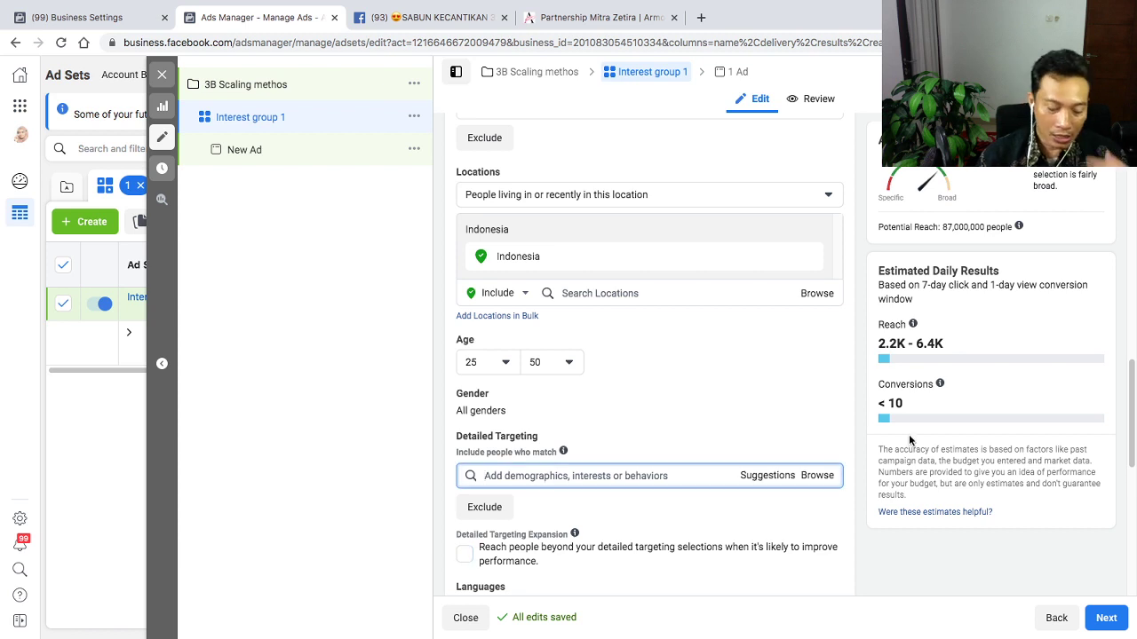
type("reseller")
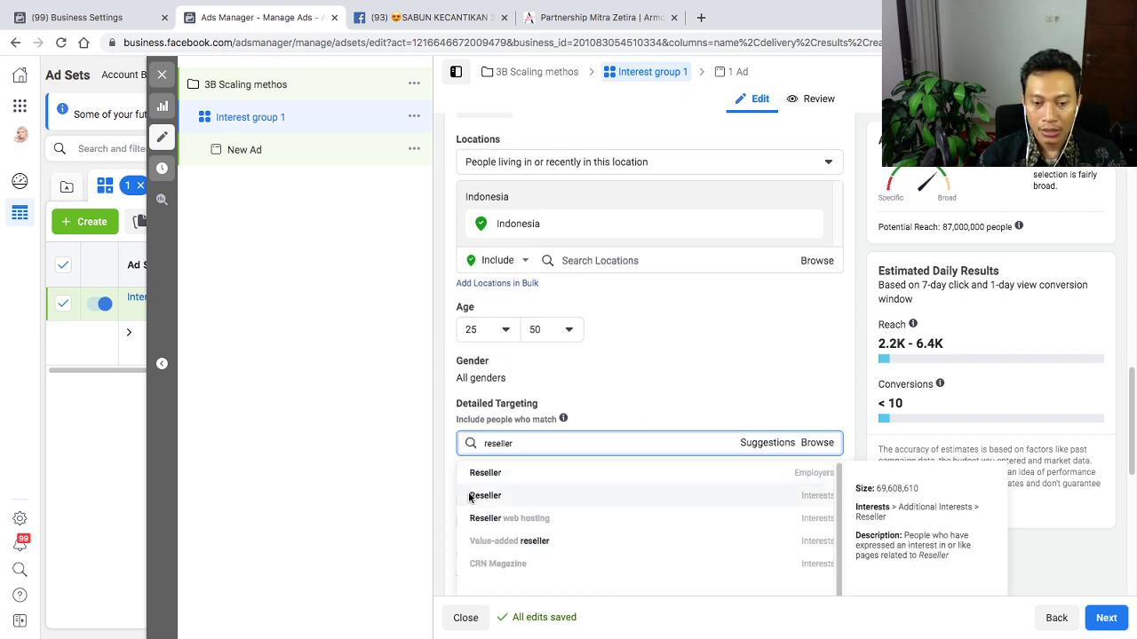
left_click(470, 498)
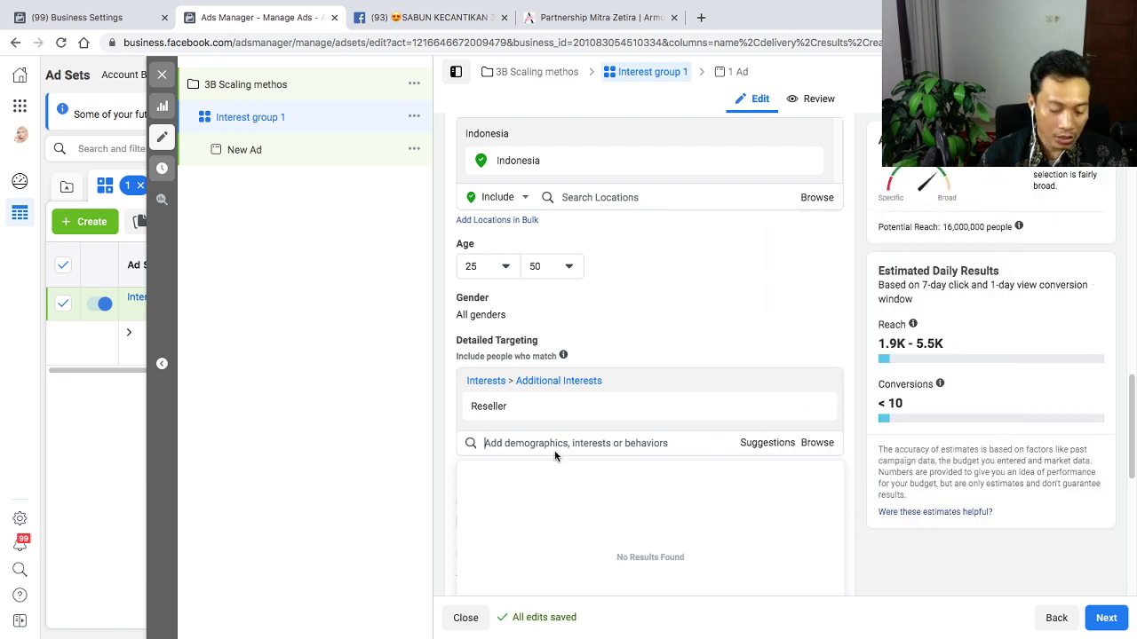
type("re")
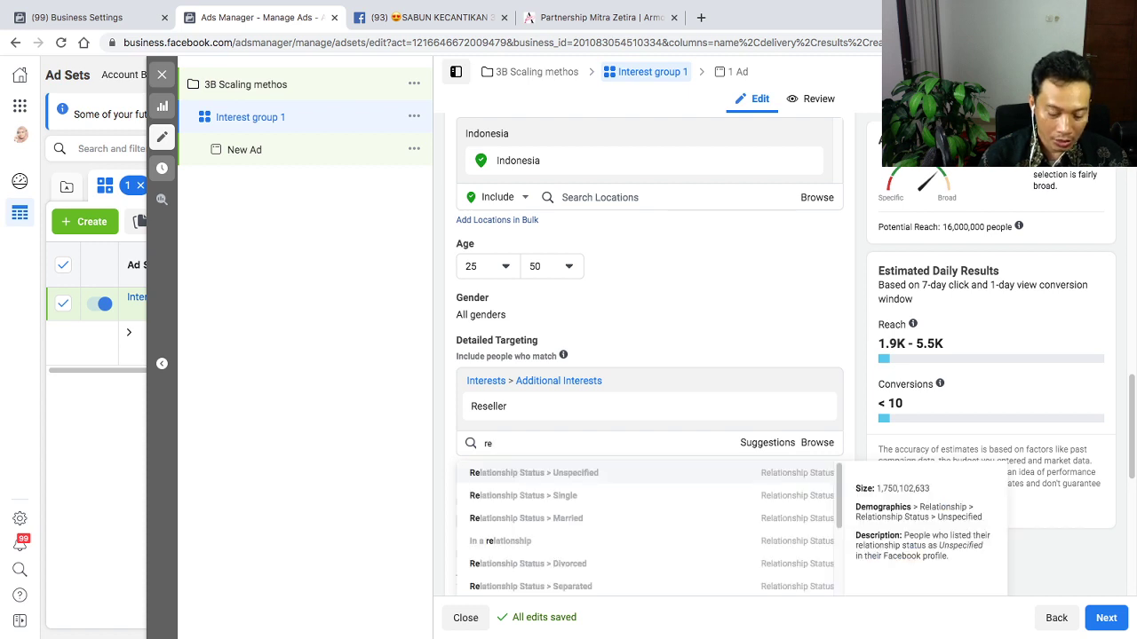
type("seller")
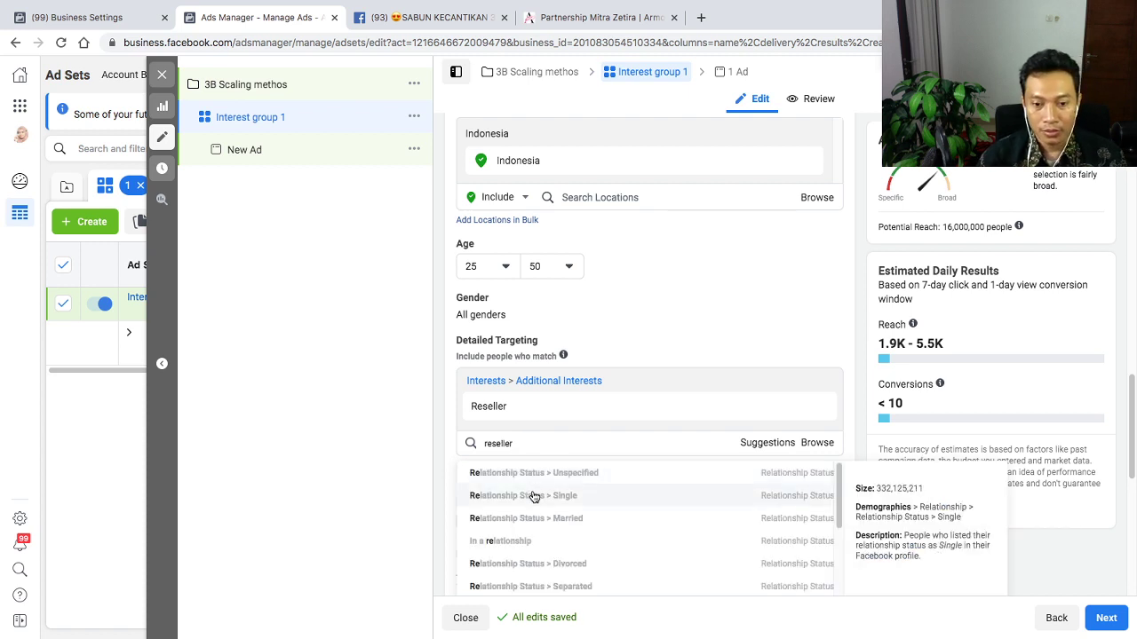
left_click(495, 473)
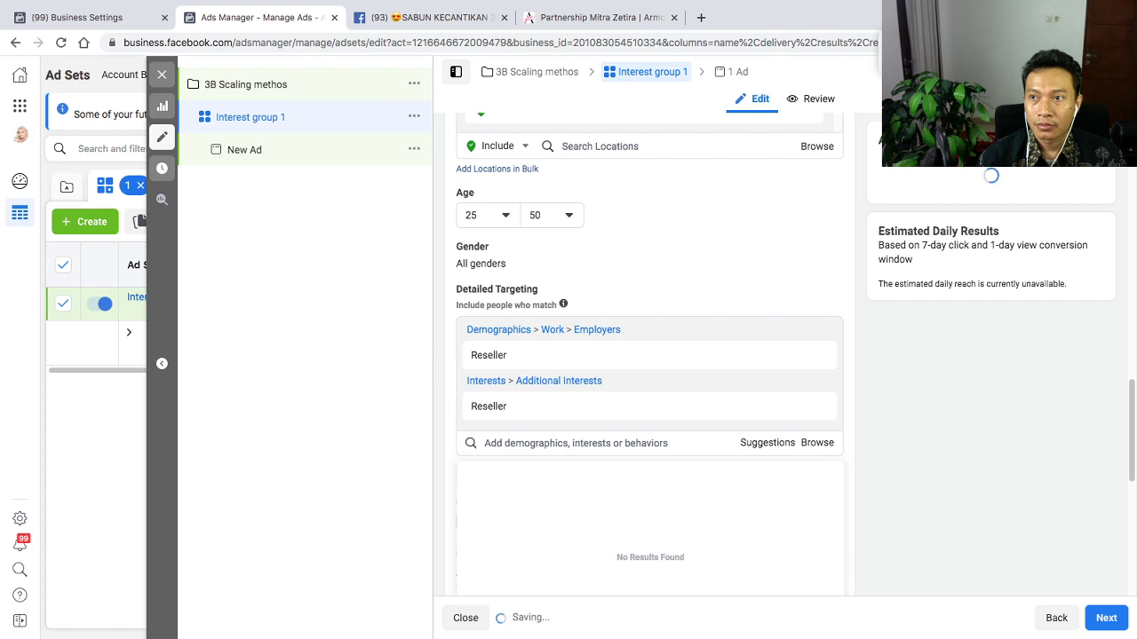
left_click(444, 460)
Toggle Detailed Targeting Expansion to compare the potential reach, and leave it enabled
scroll(479, 442, "down", 1)
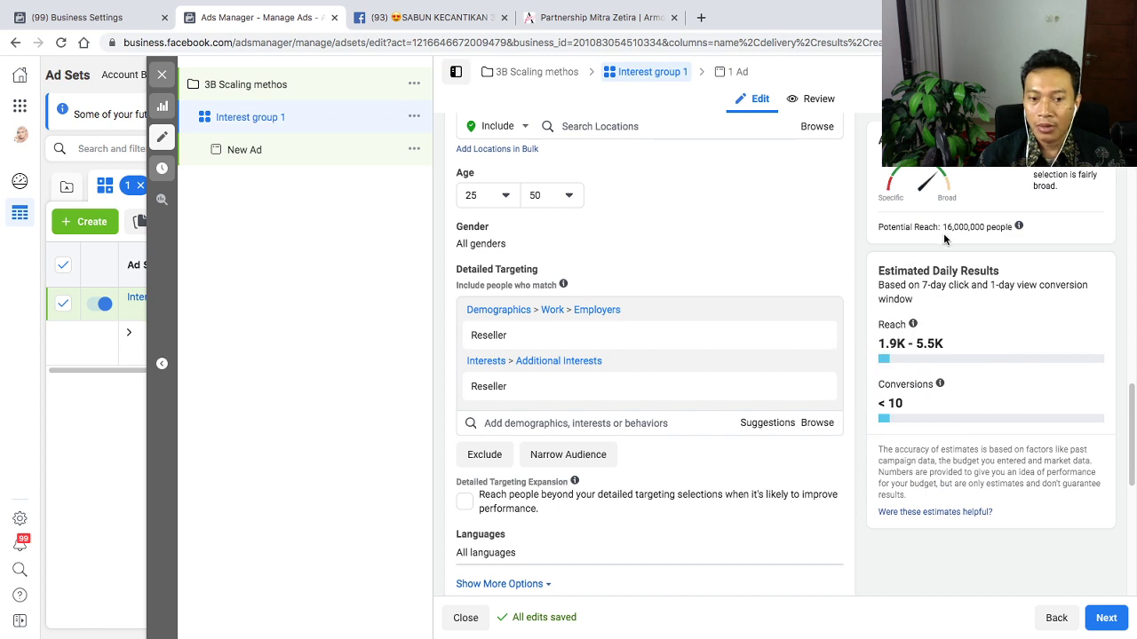
left_click(466, 506)
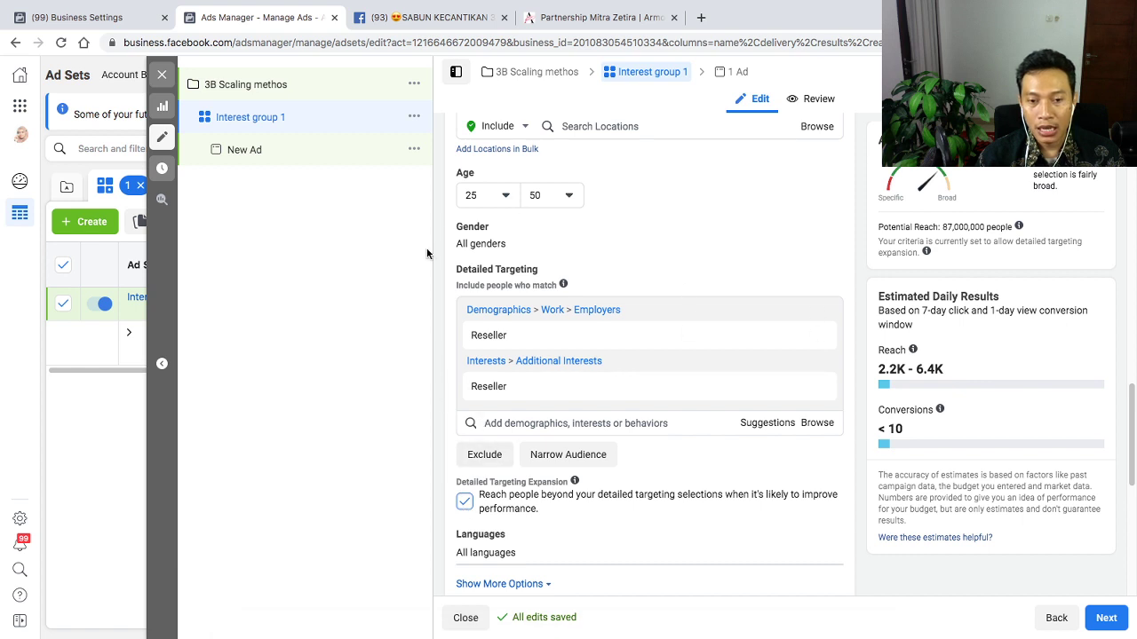
mouse_move(684, 381)
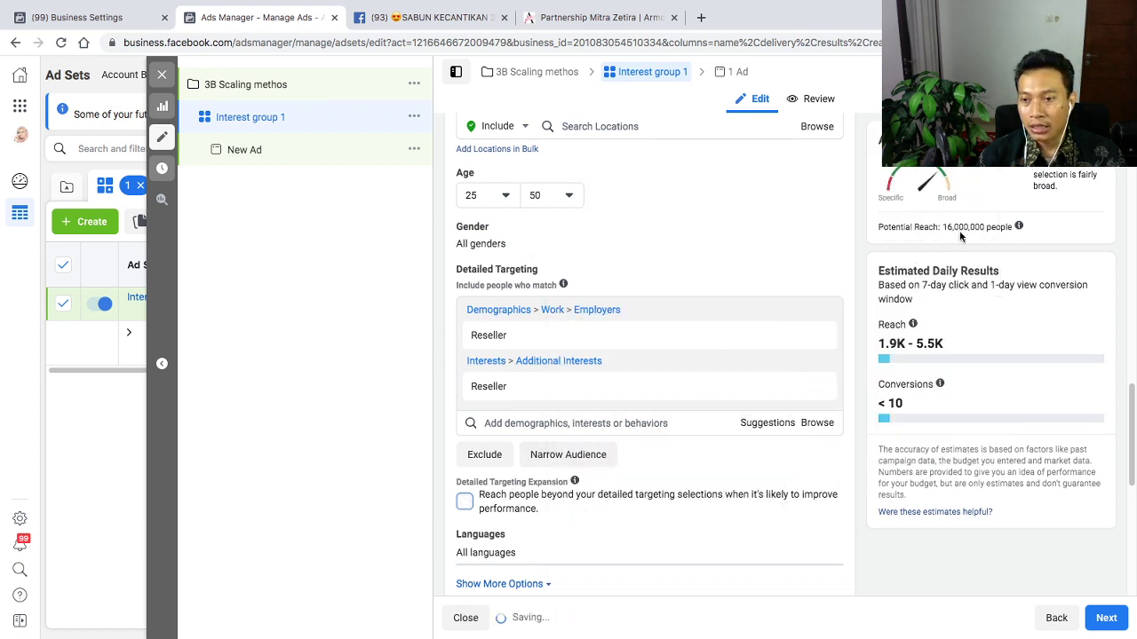
left_click(462, 502)
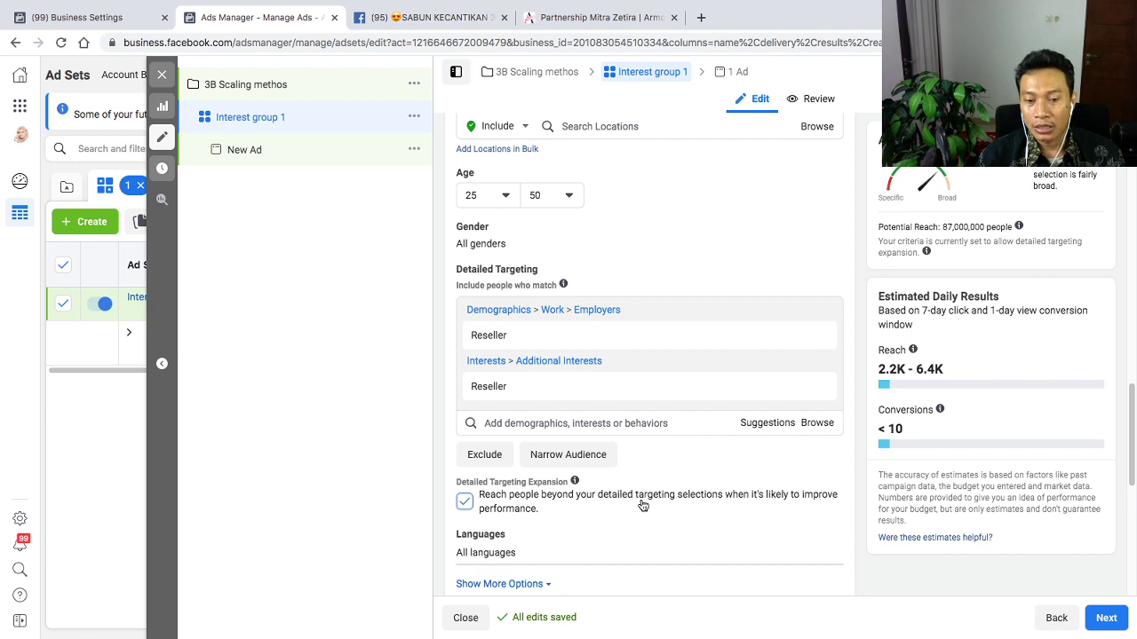
Review the ad set's cost control, conversion event, budget and schedule settings
scroll(626, 480, "up", 3)
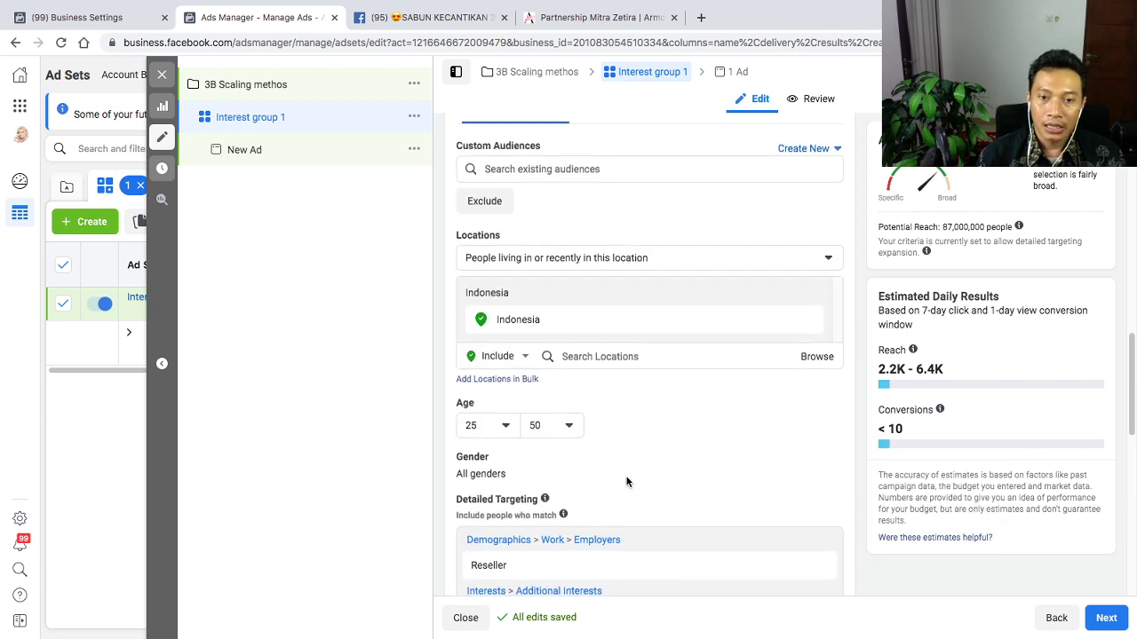
scroll(627, 482, "up", 3)
scroll(617, 393, "up", 3)
scroll(615, 393, "down", 10)
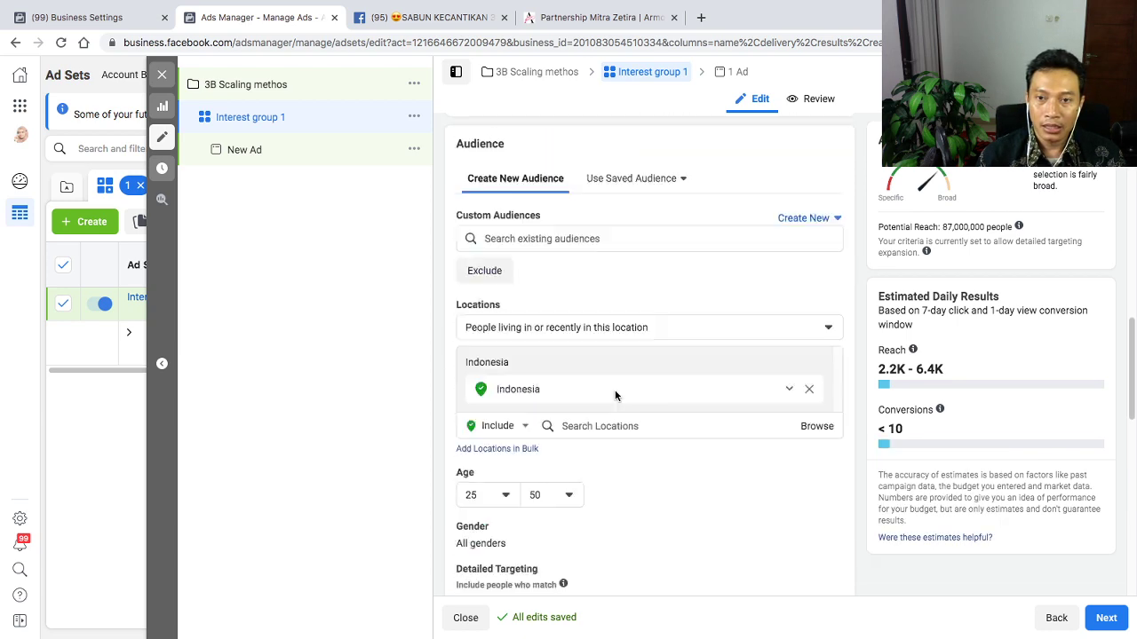
mouse_move(564, 436)
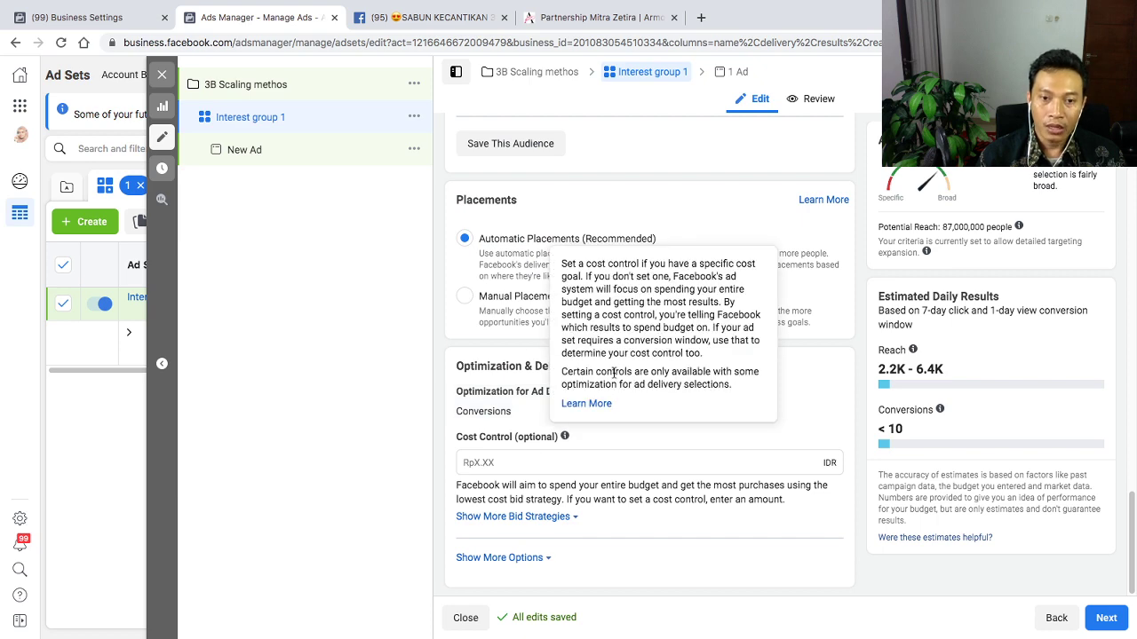
scroll(497, 364, "up", 10)
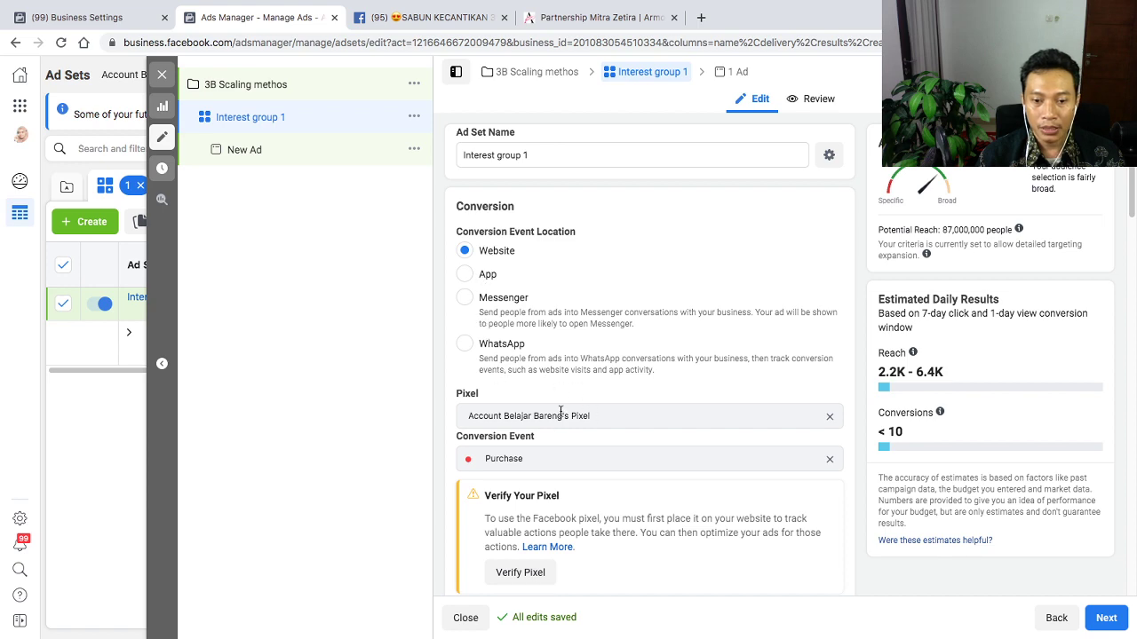
scroll(614, 448, "down", 5)
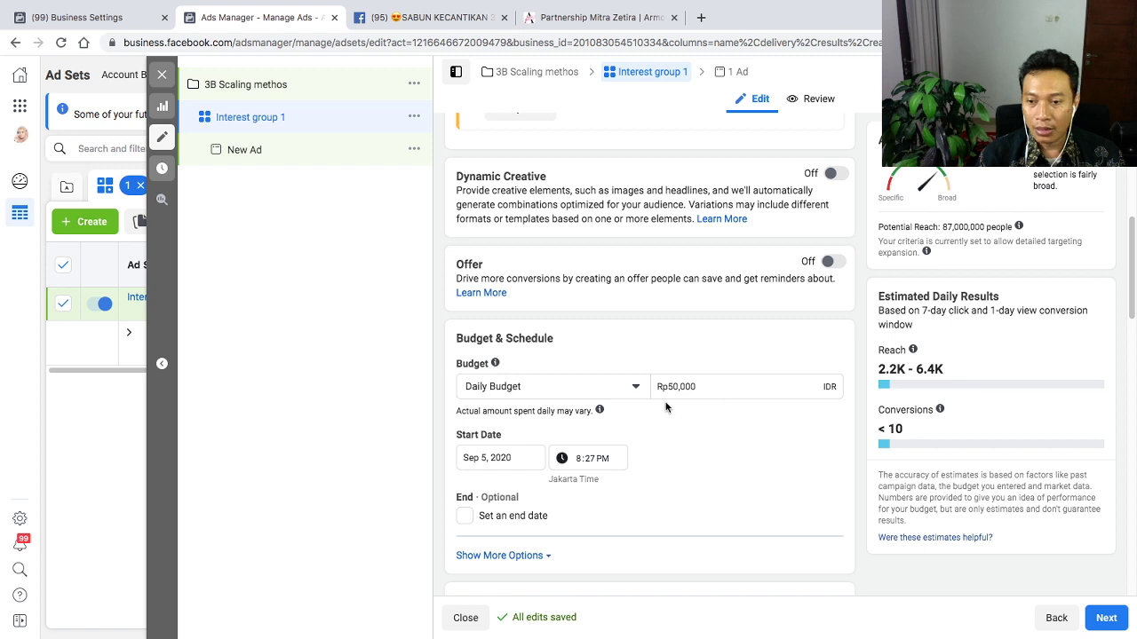
scroll(568, 494, "down", 1)
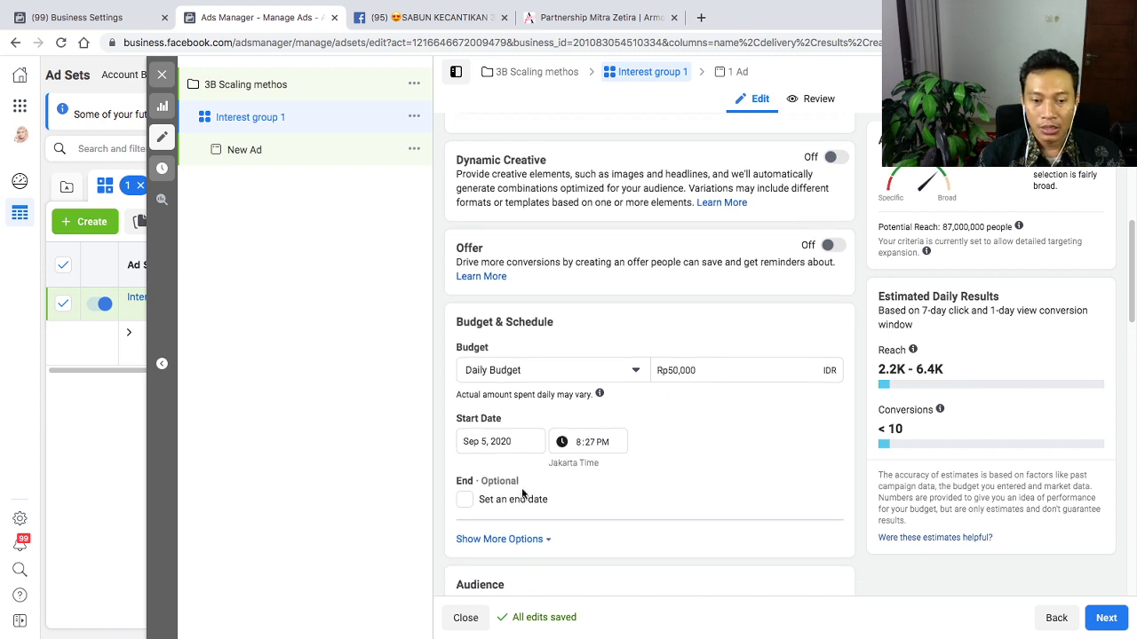
Review the audience's location, age, Reseller targeting entries and expansion setting, as well as the placement options
scroll(531, 487, "down", 3)
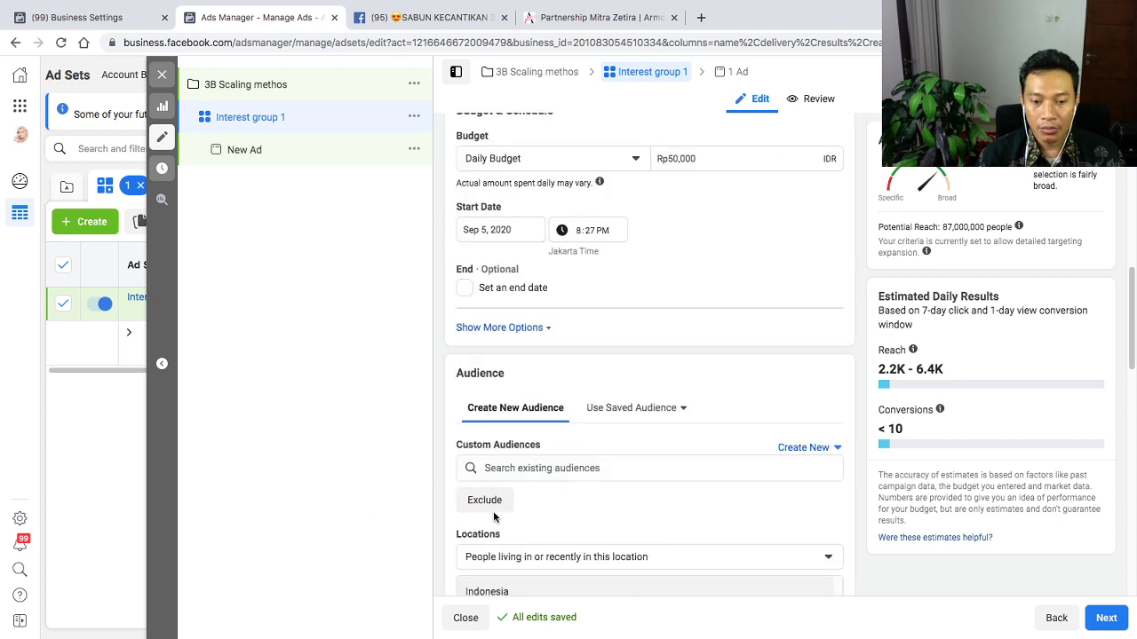
scroll(608, 573, "down", 1)
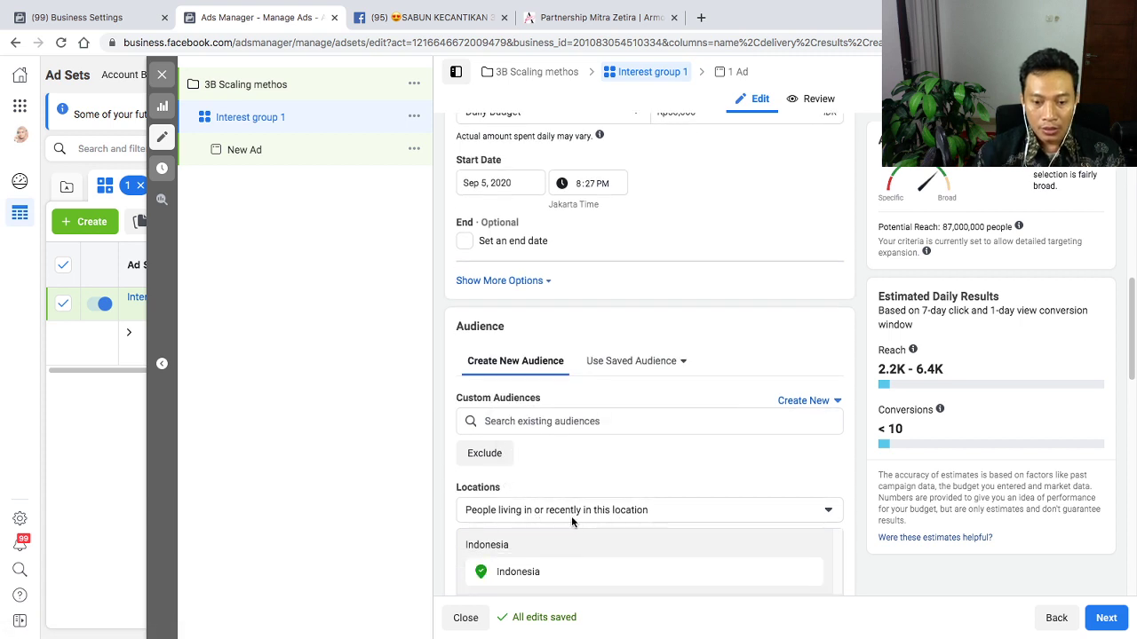
scroll(581, 520, "down", 3)
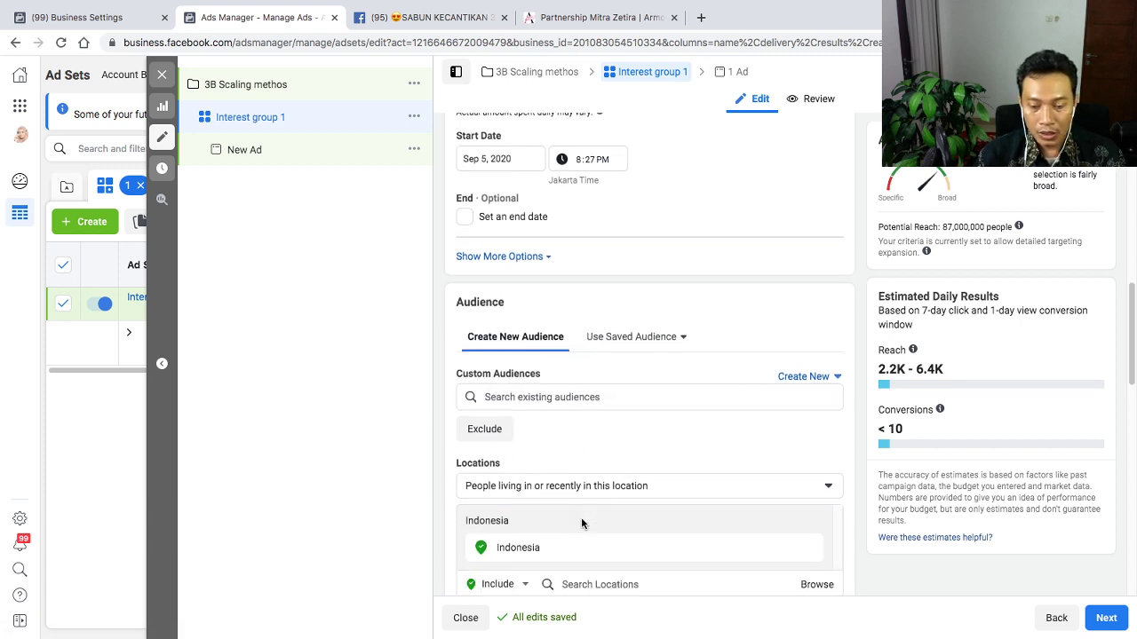
mouse_move(545, 519)
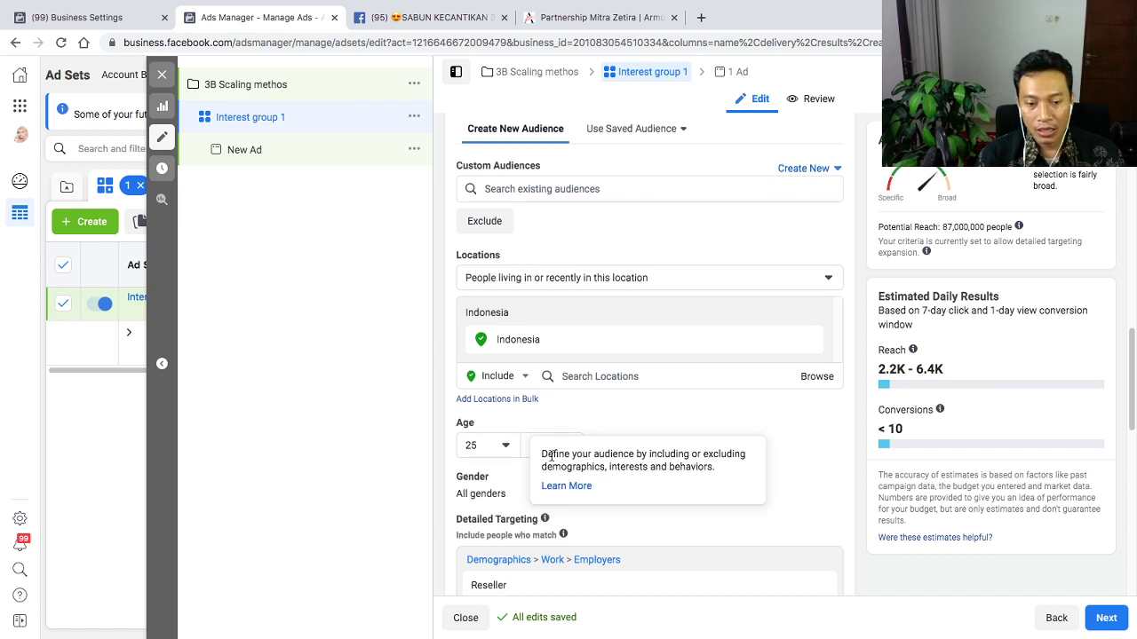
scroll(524, 548, "down", 2)
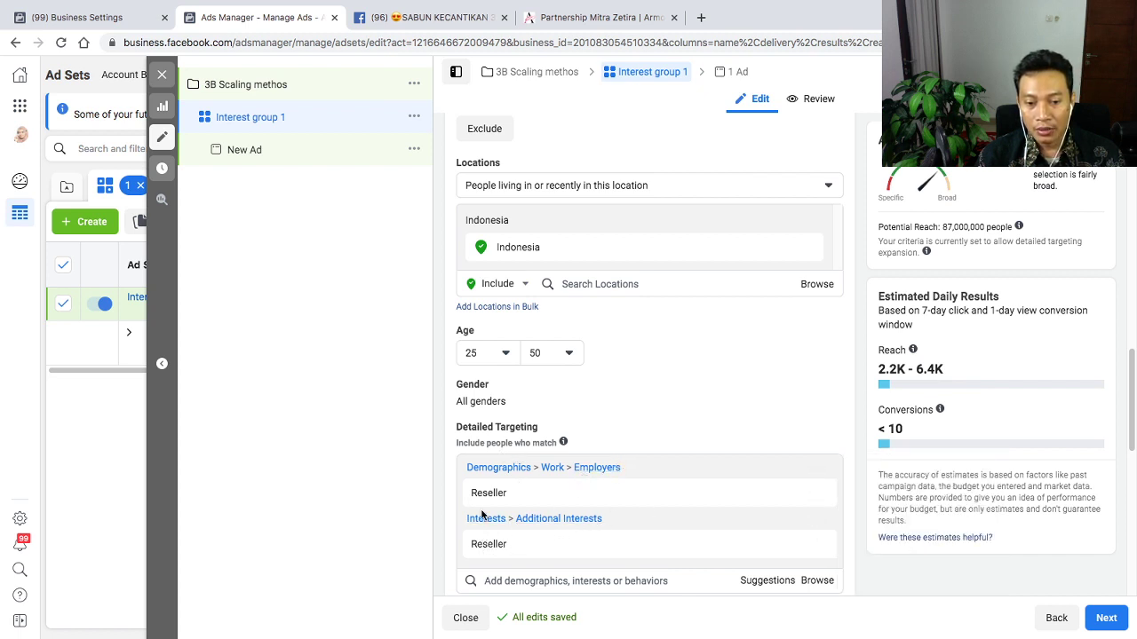
mouse_move(475, 494)
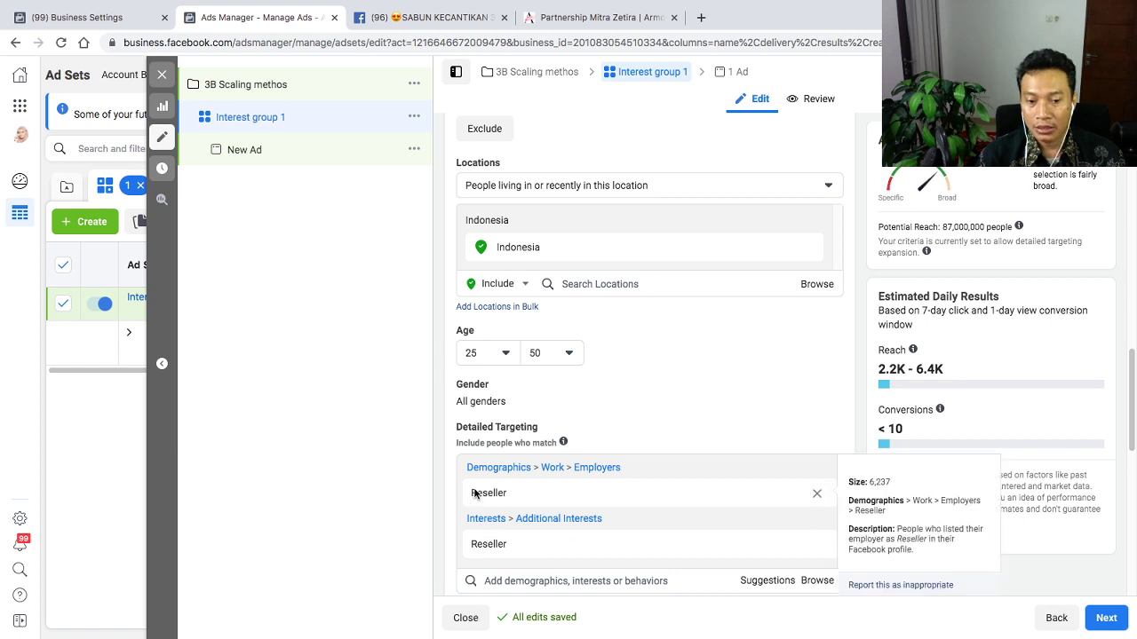
mouse_move(481, 543)
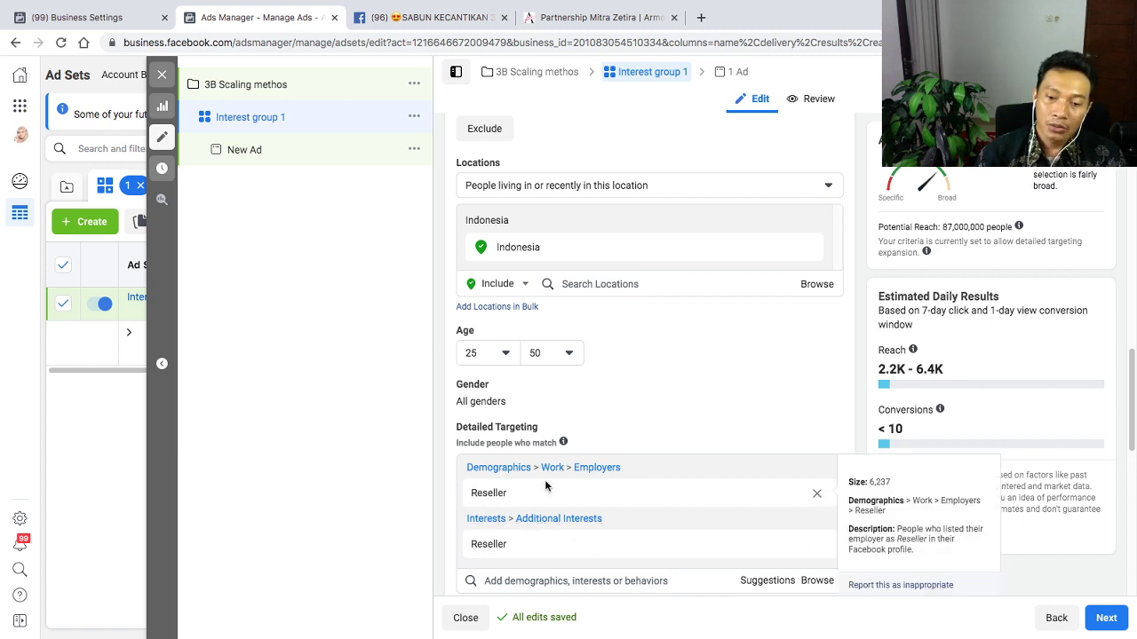
scroll(600, 528, "down", 1)
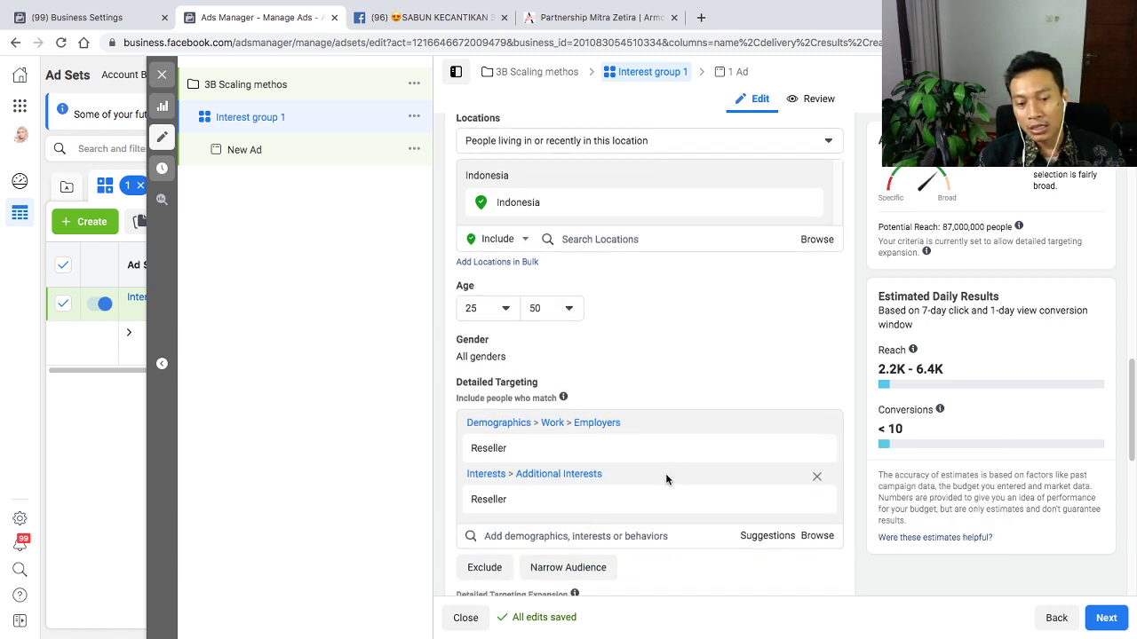
scroll(666, 480, "down", 3)
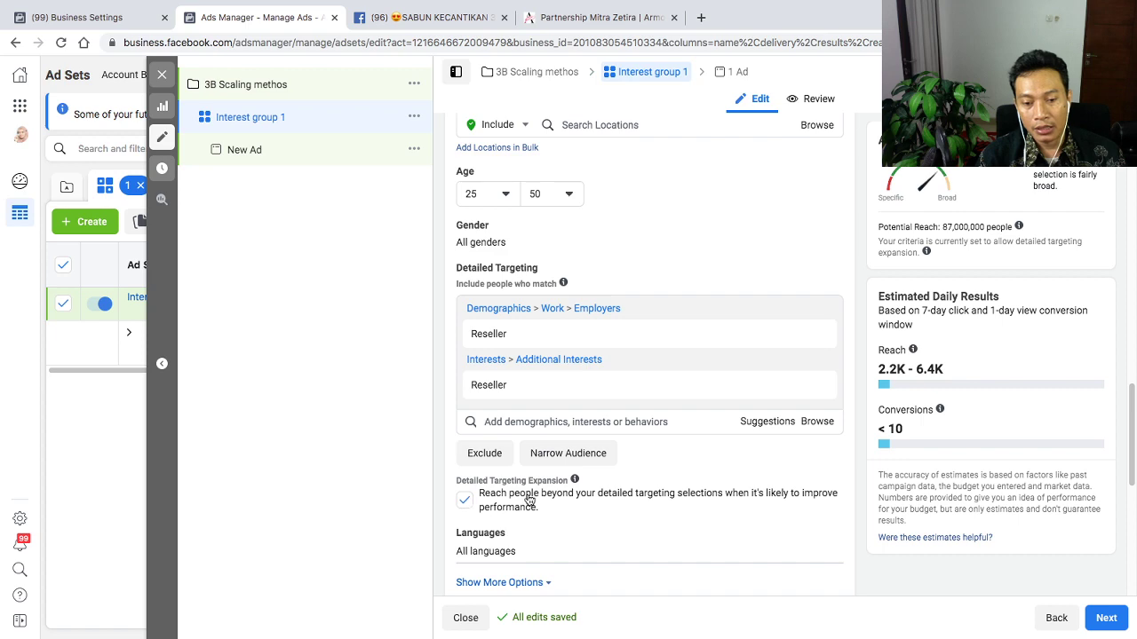
scroll(629, 511, "down", 4)
scroll(632, 515, "down", 3)
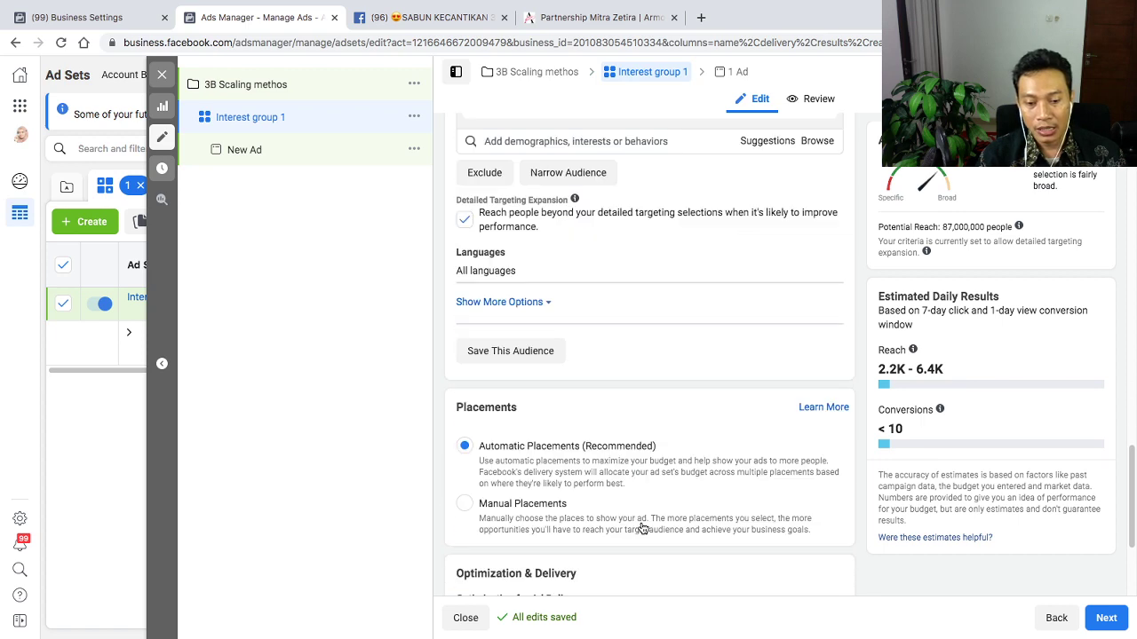
Switch the ad set to manual placements and keep only the Facebook and Instagram platforms, excluding Audience Network and Messenger
scroll(576, 518, "down", 2)
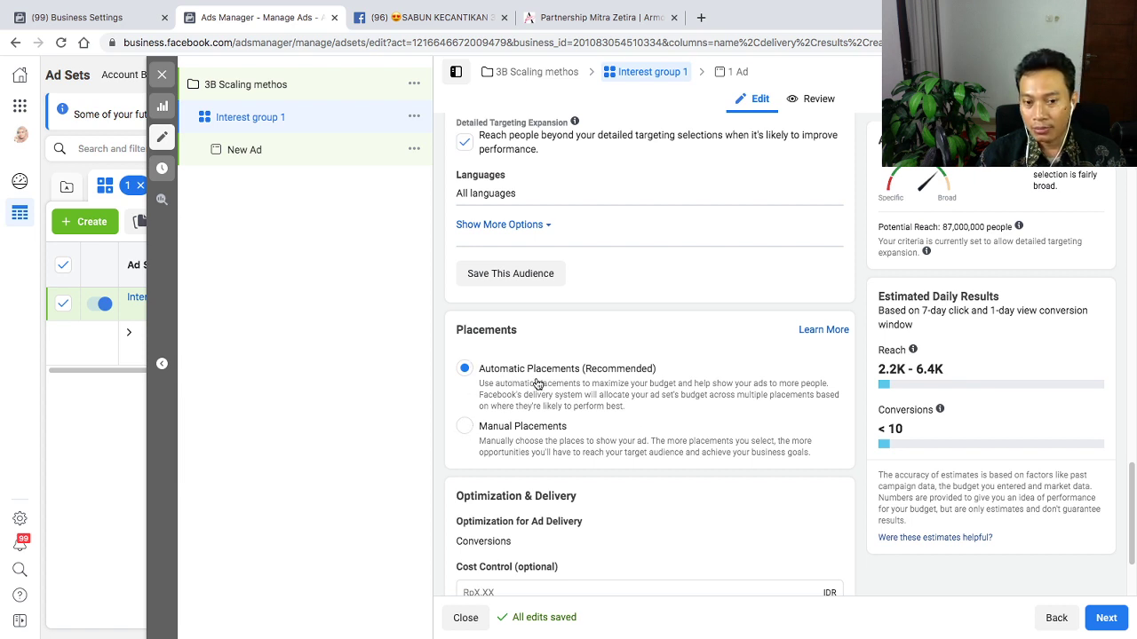
left_click(467, 428)
scroll(618, 490, "down", 2)
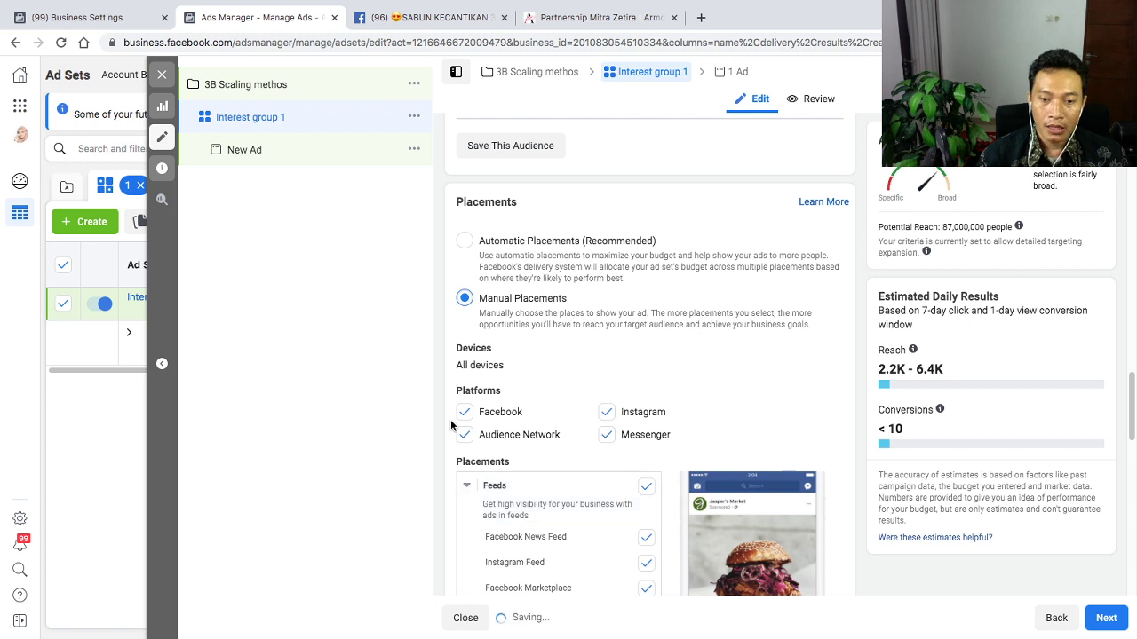
left_click(613, 411)
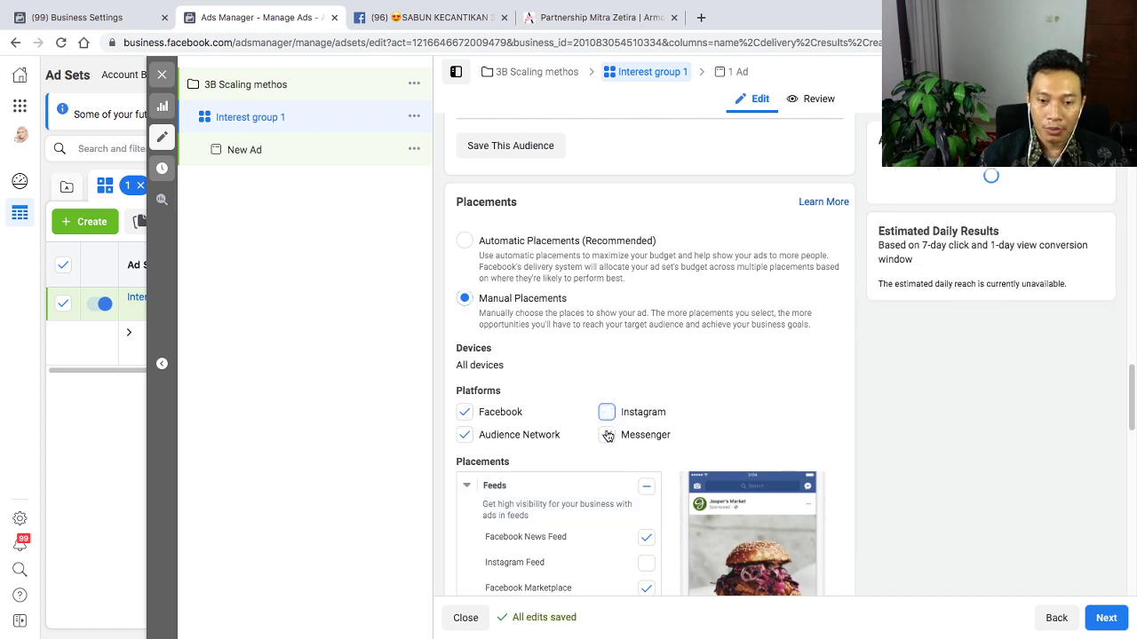
left_click(606, 434)
left_click(464, 434)
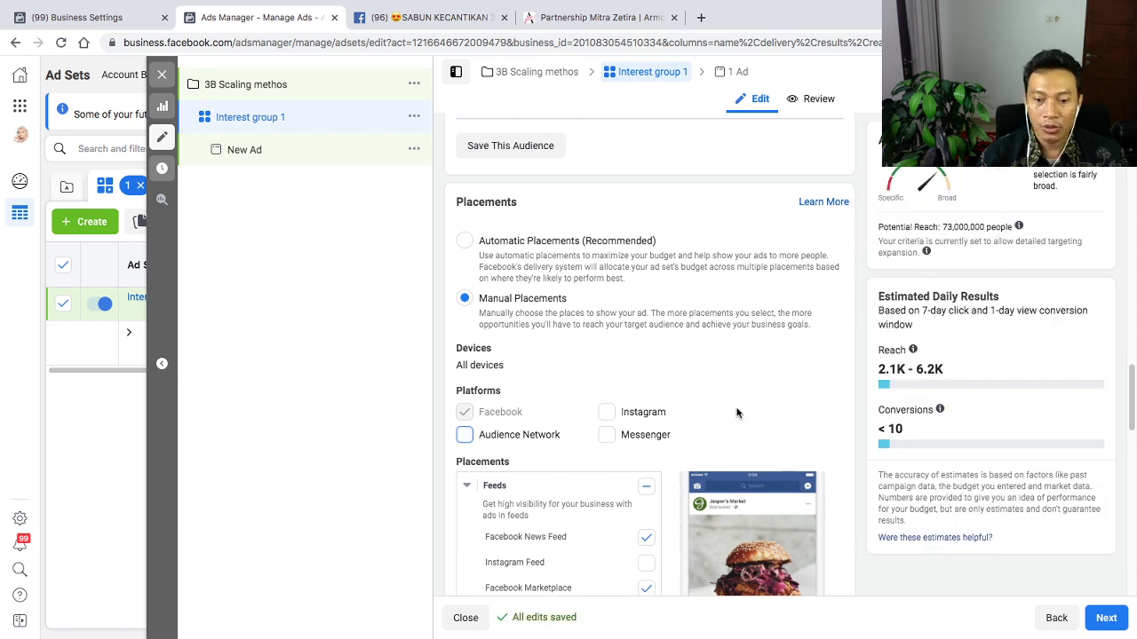
left_click(607, 408)
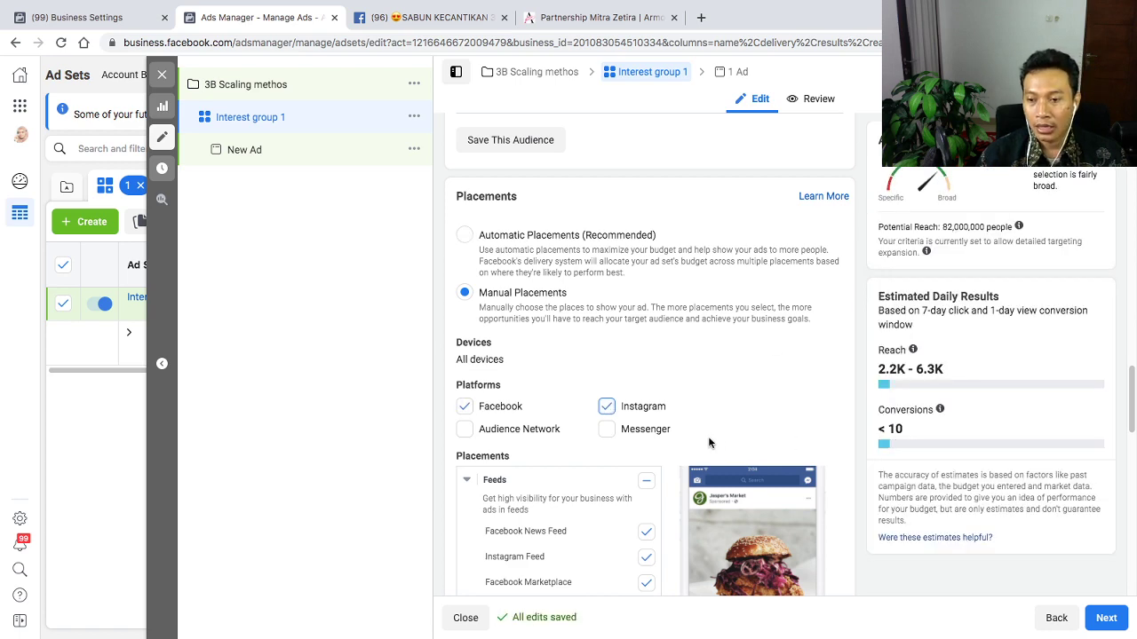
Review the individual placements, the conversions estimate and the additional device, skippable-ad and content exclusion options
scroll(707, 439, "down", 3)
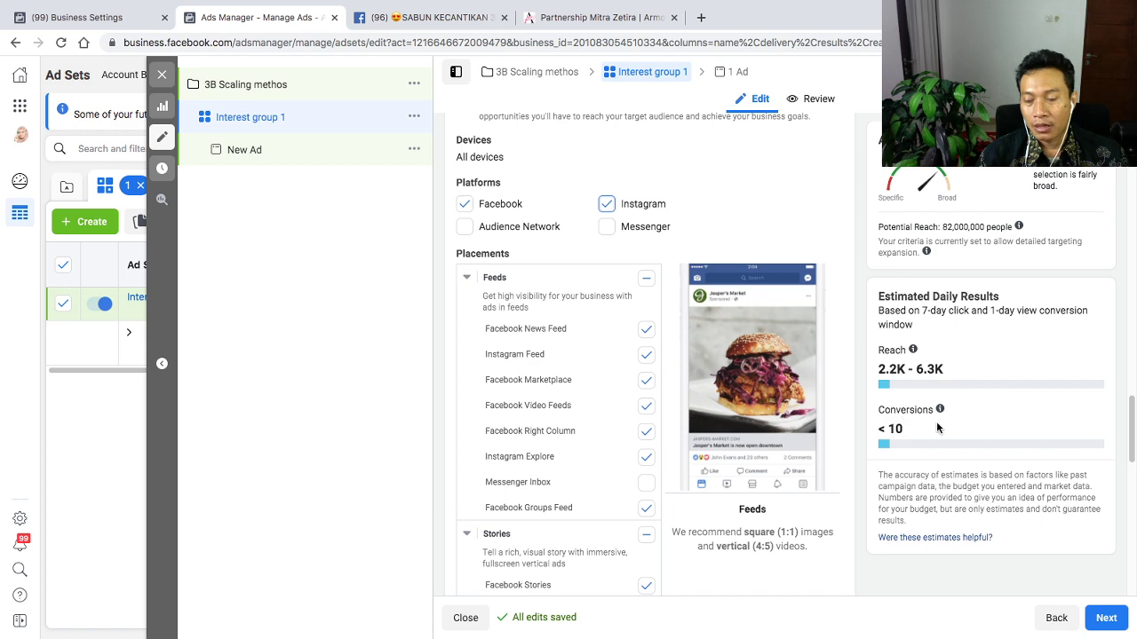
mouse_move(940, 409)
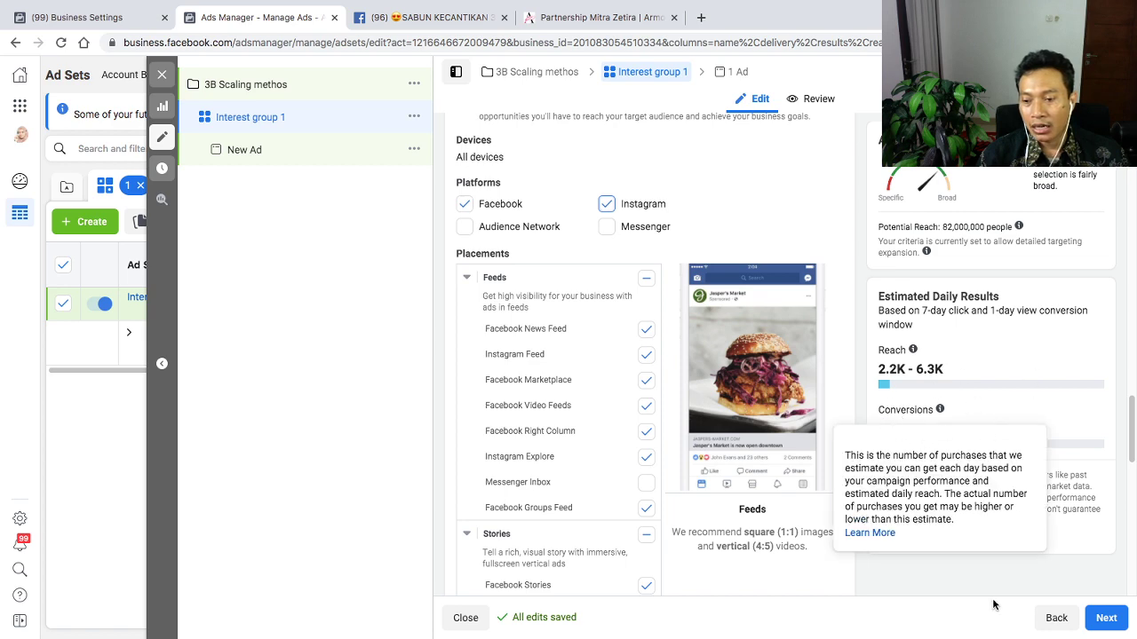
scroll(631, 533, "down", 3)
scroll(627, 525, "down", 8)
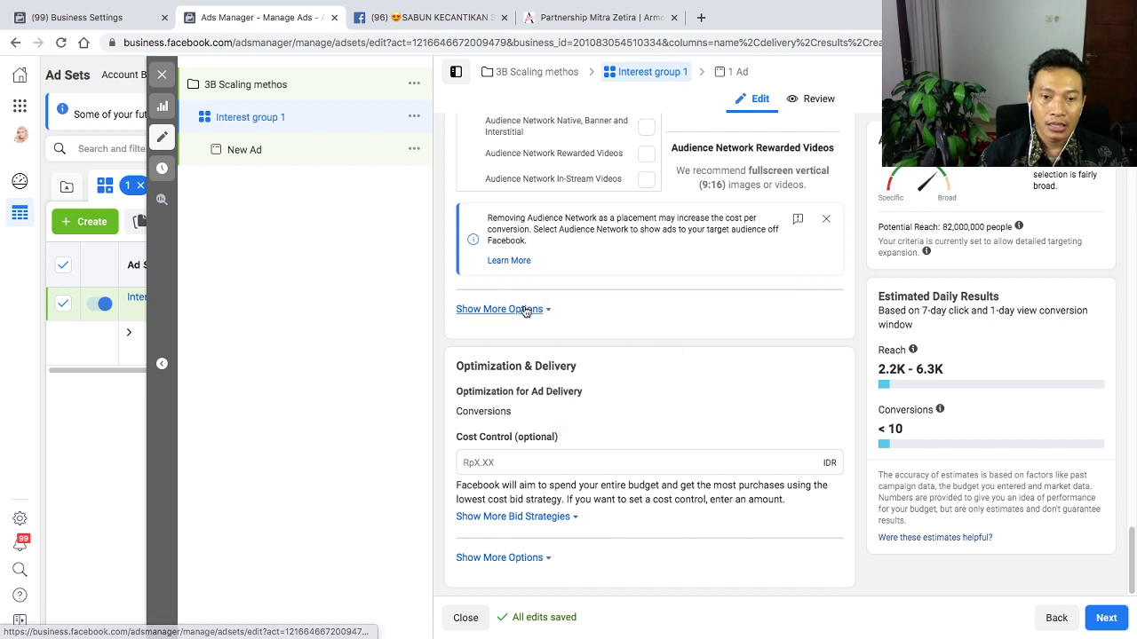
left_click(522, 311)
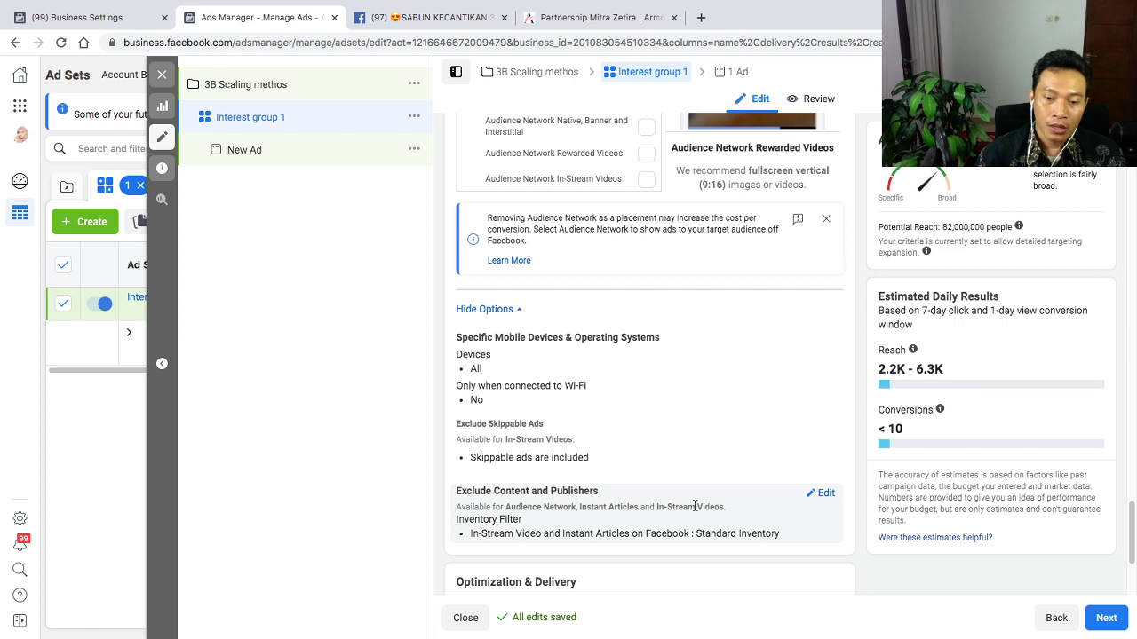
scroll(700, 467, "down", 1)
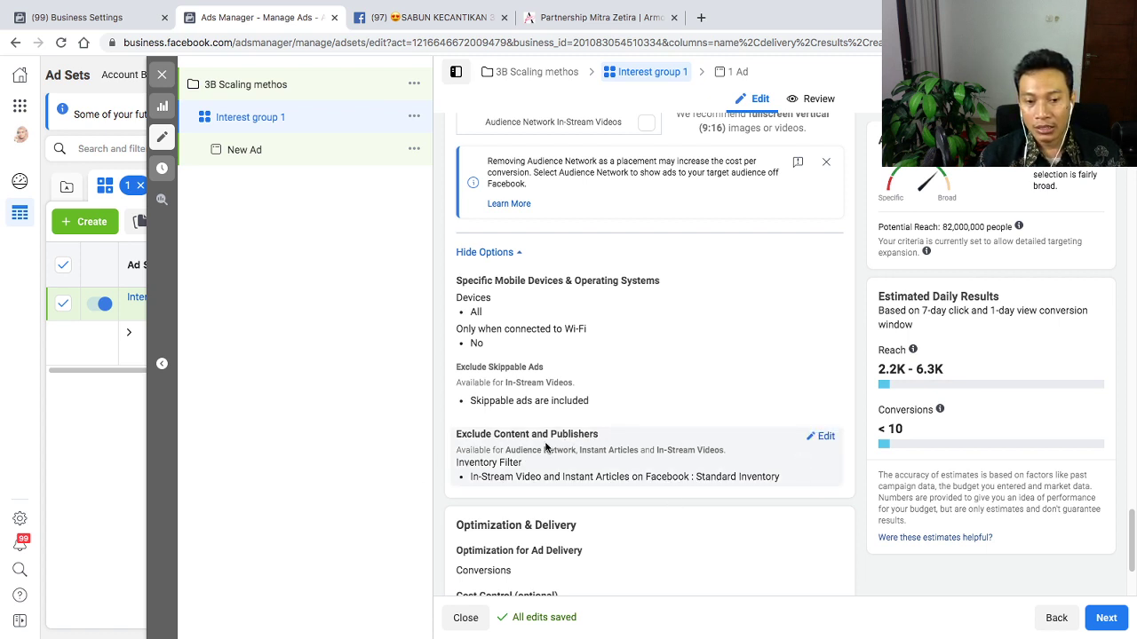
scroll(513, 459, "down", 2)
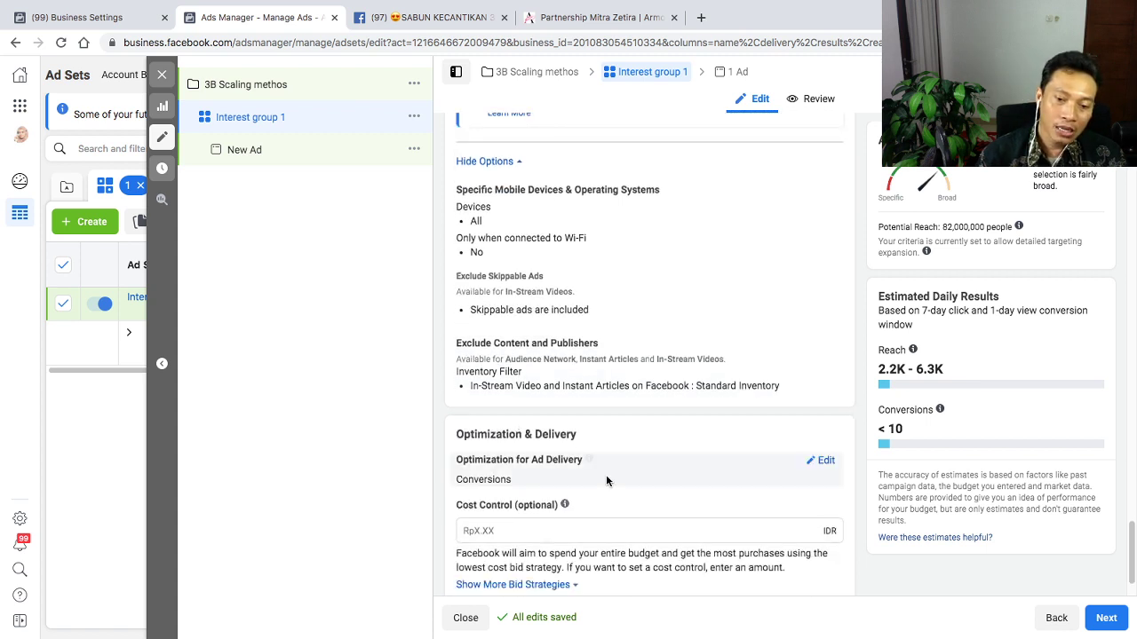
Open the ad delivery optimization for editing and compare the Conversions, Landing Page Views and Other Options descriptions
mouse_move(572, 431)
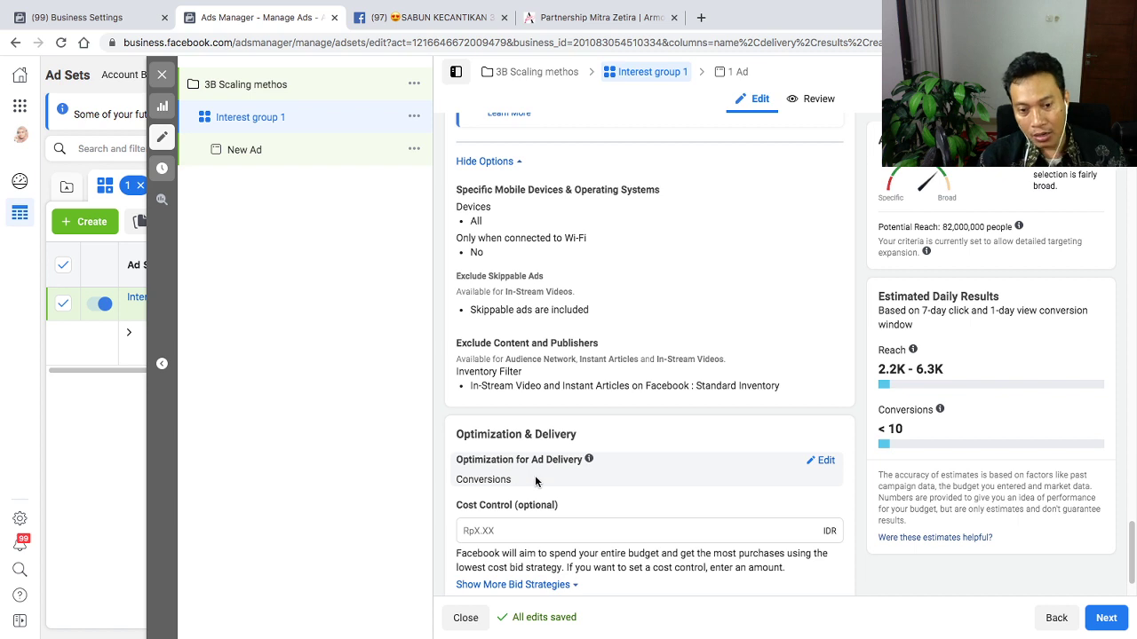
left_click(823, 460)
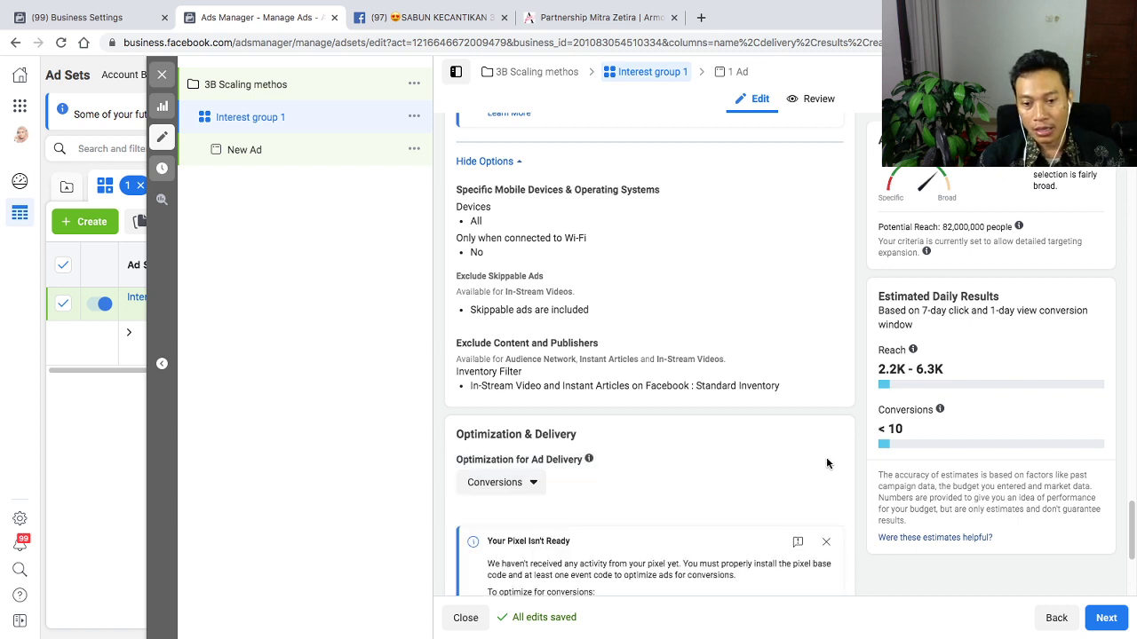
left_click(520, 484)
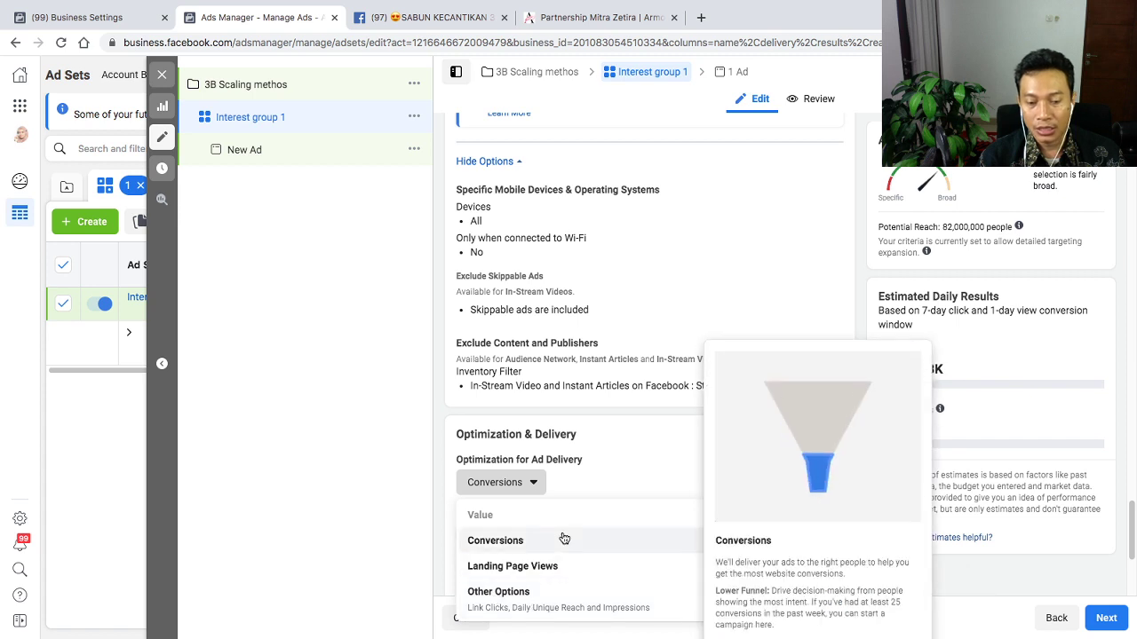
left_click(1009, 576)
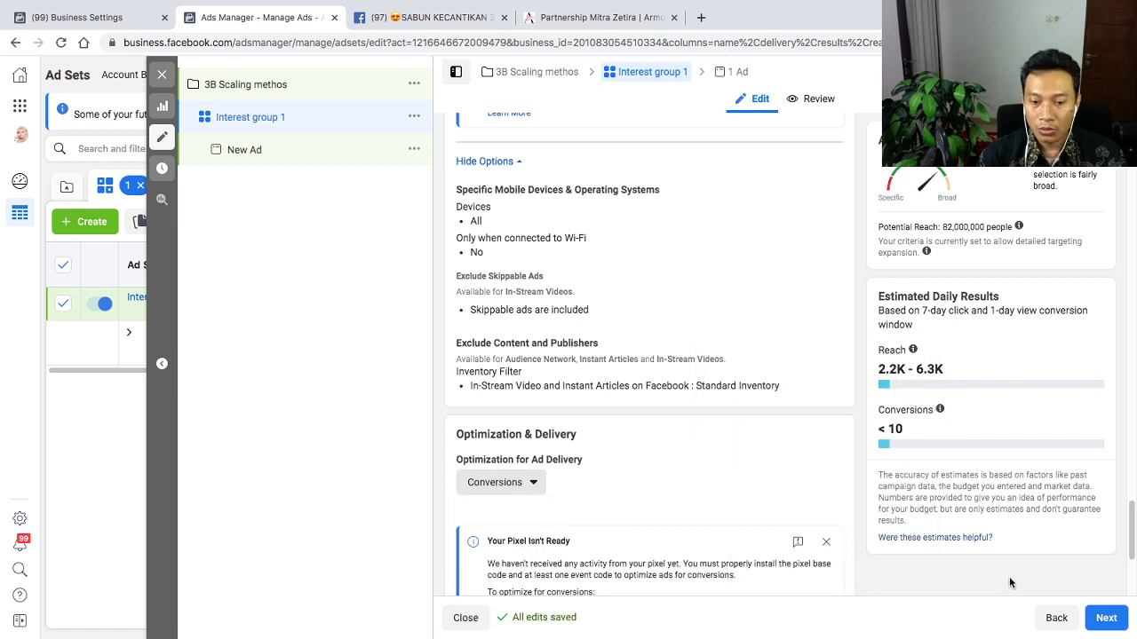
scroll(606, 477, "down", 1)
left_click(499, 235)
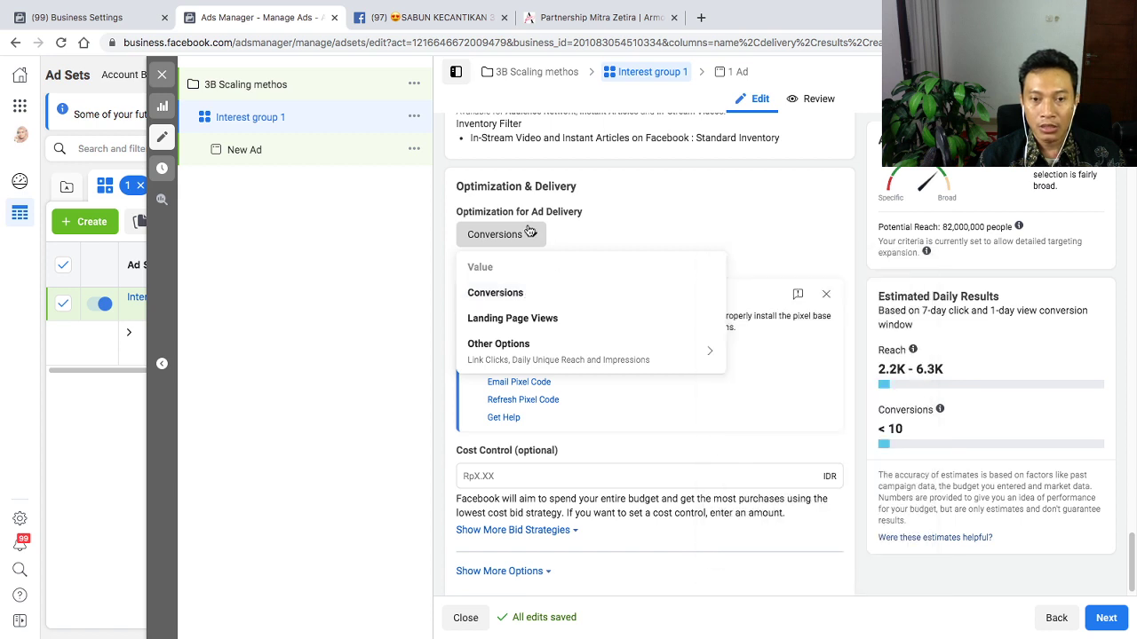
mouse_move(475, 318)
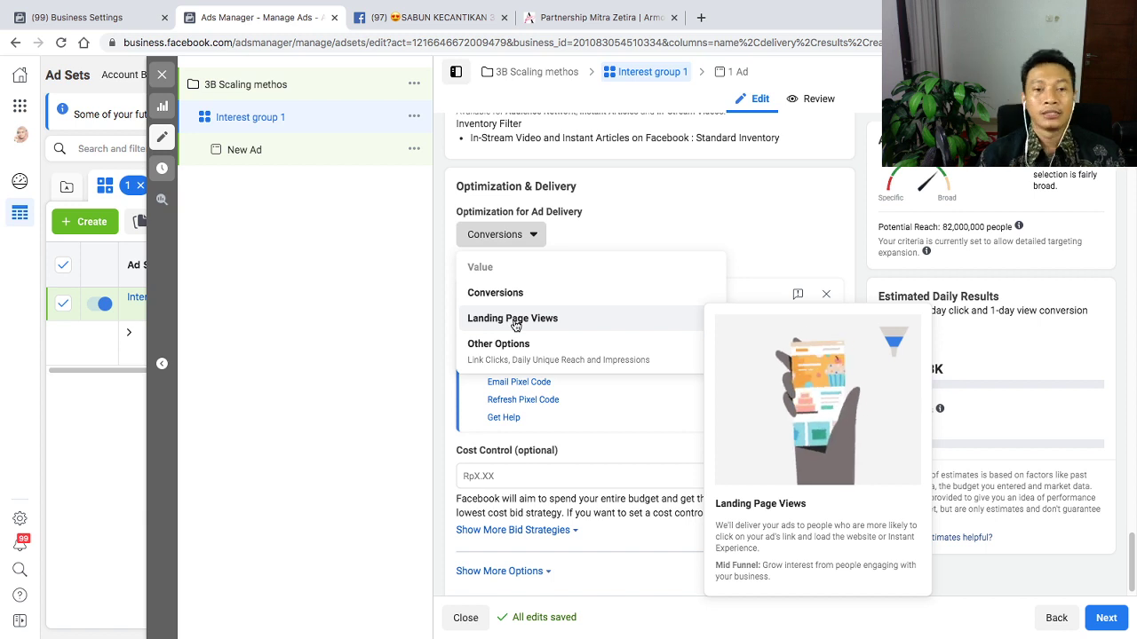
mouse_move(502, 352)
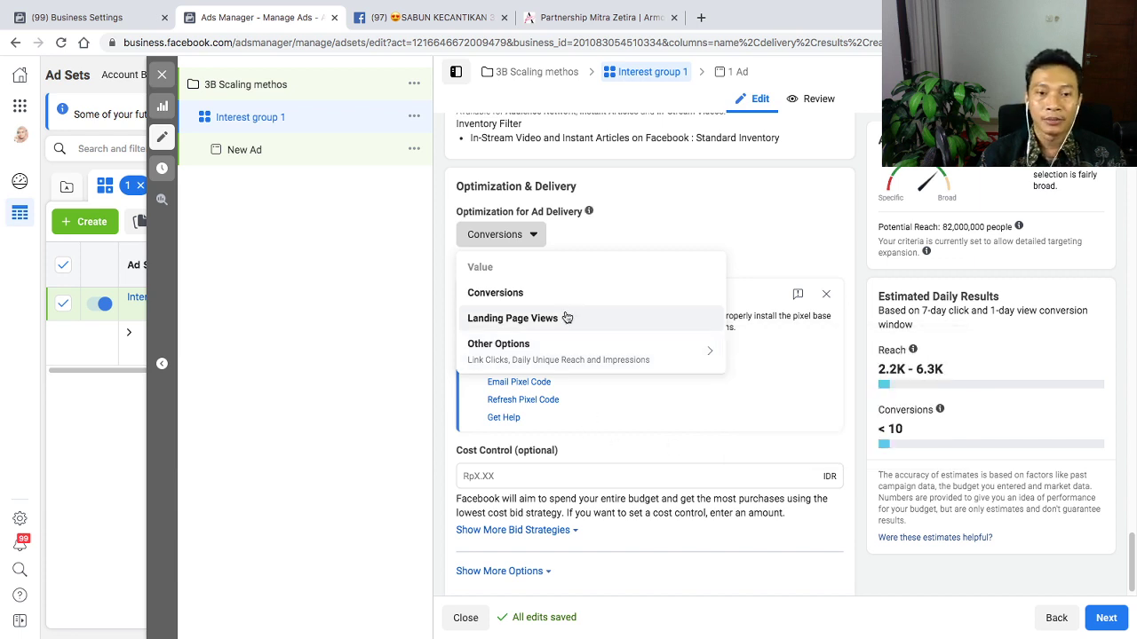
left_click(697, 217)
Choose Conversions as the optimization for ad delivery and dismiss the pixel notice
left_click(533, 234)
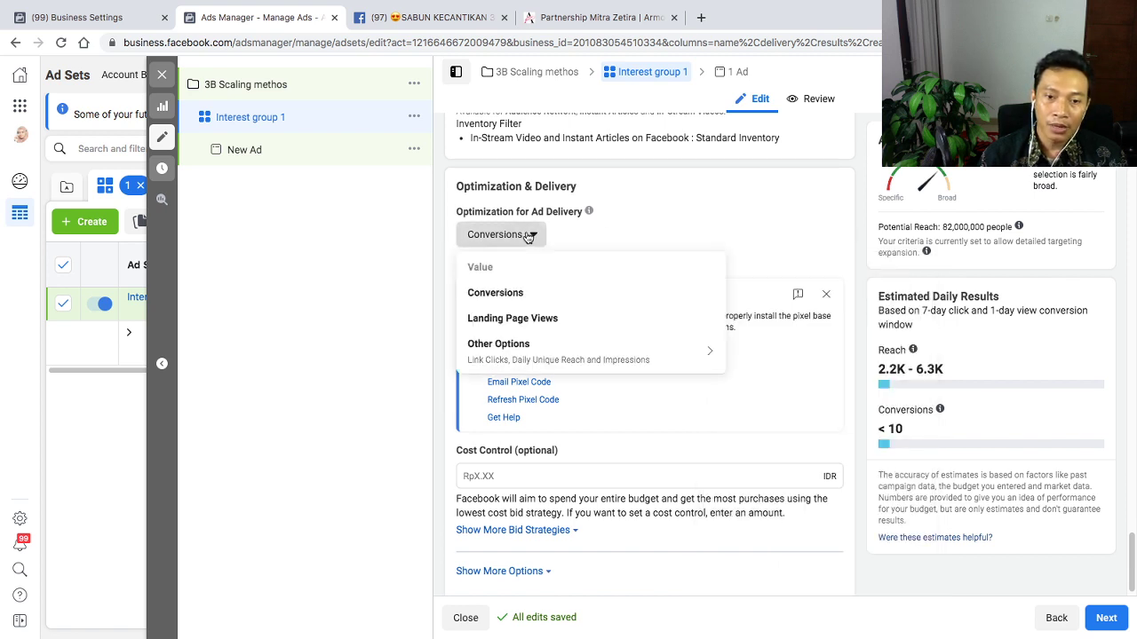
mouse_move(515, 343)
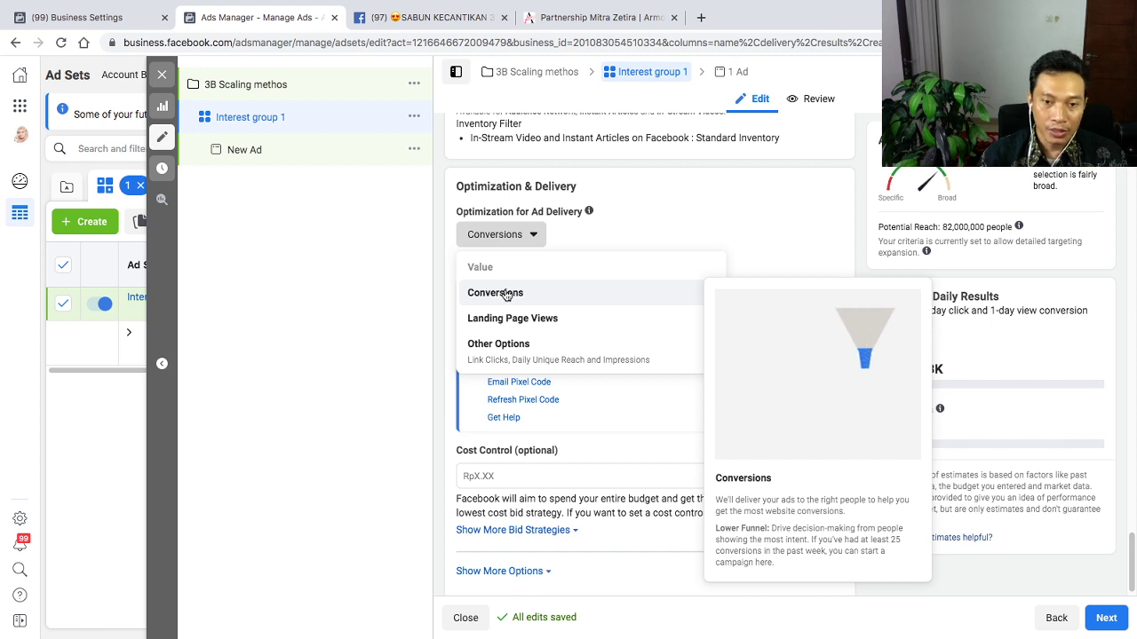
left_click(504, 293)
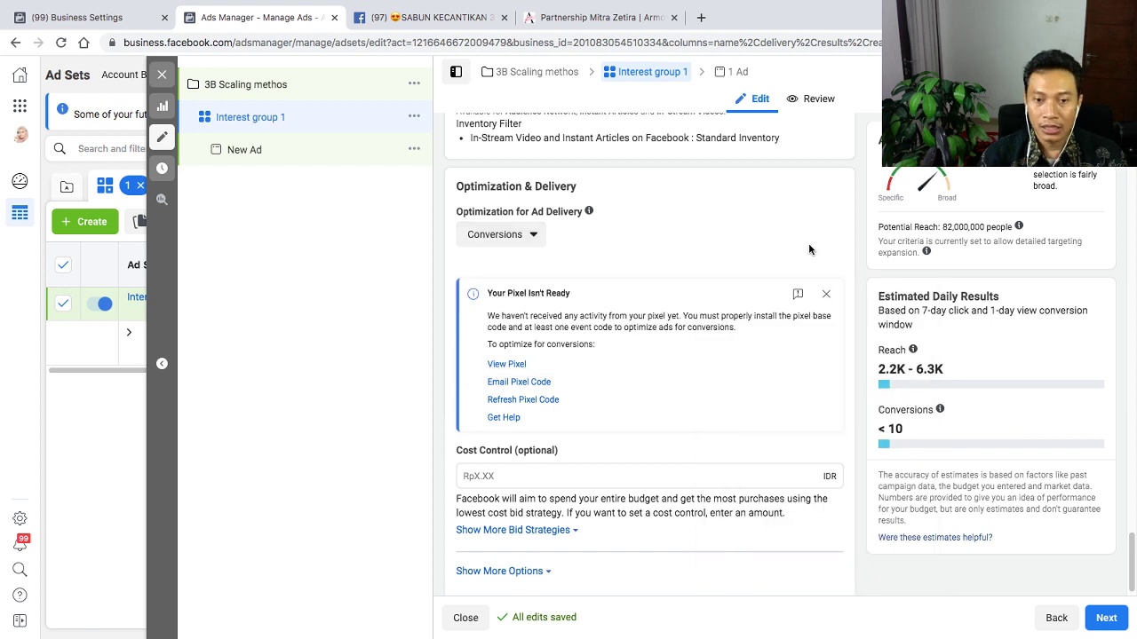
left_click(826, 294)
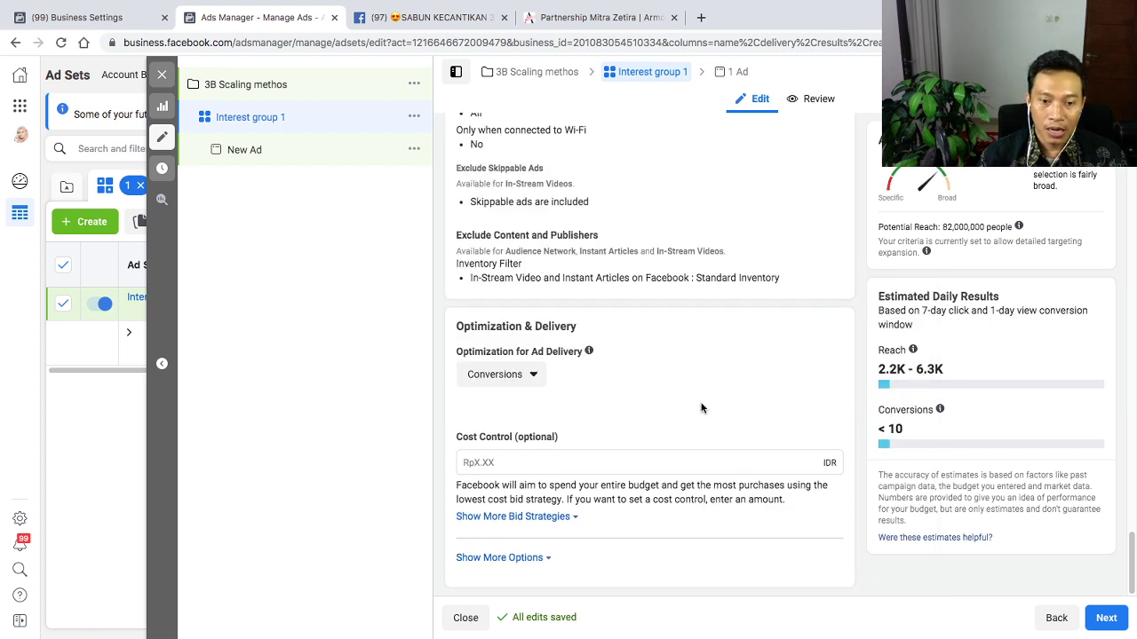
Try a cost control of Rp30,000 for the ad set
mouse_move(515, 442)
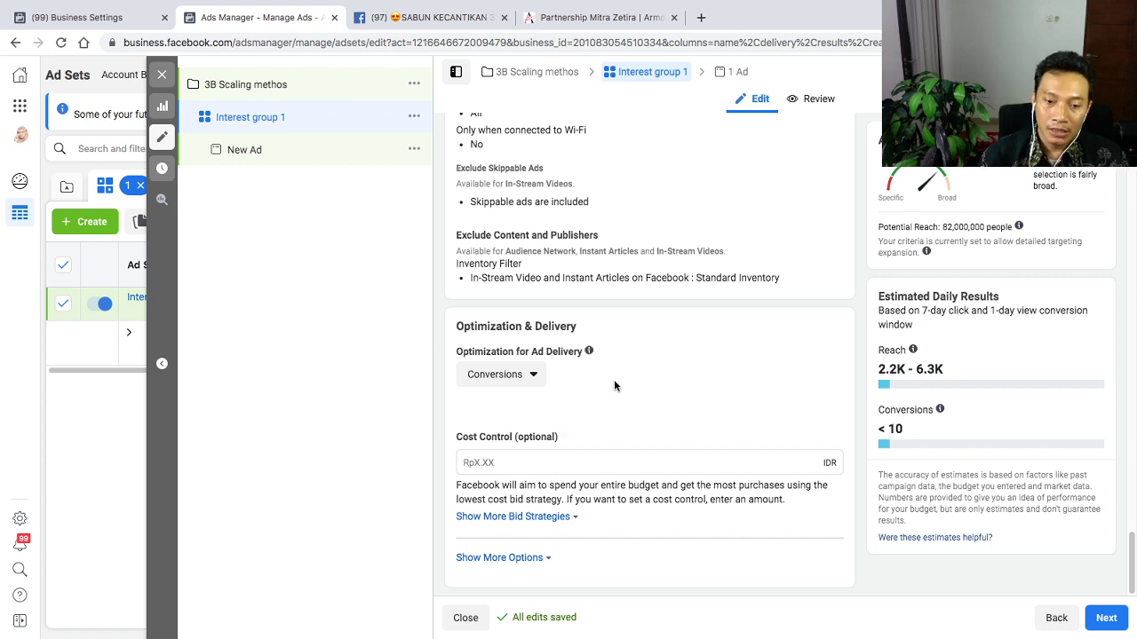
left_click(489, 461)
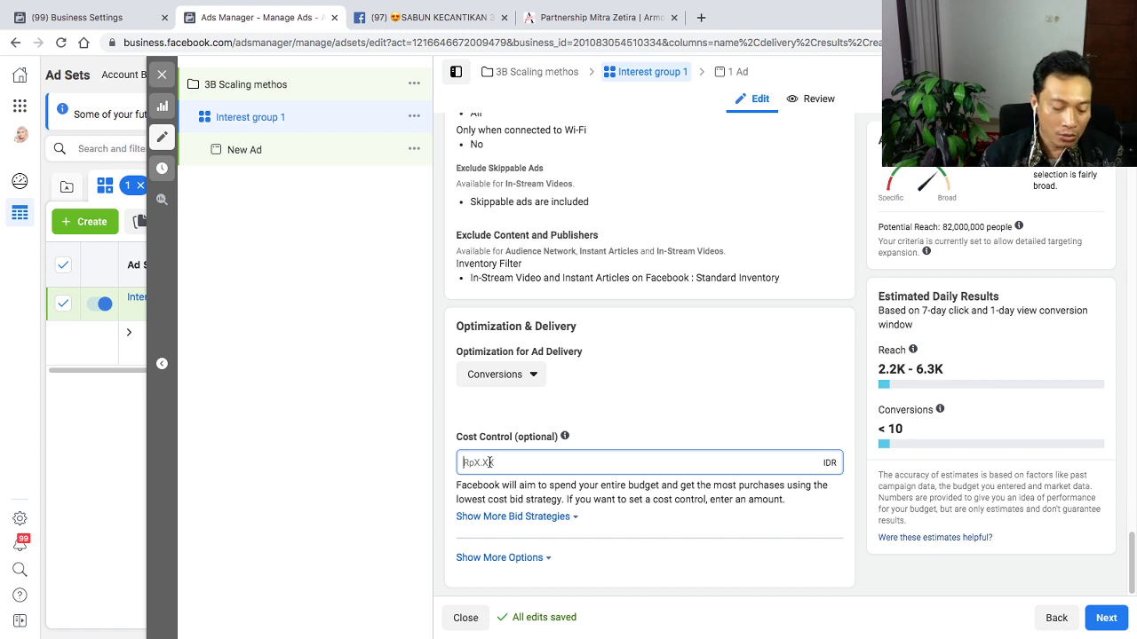
type("300")
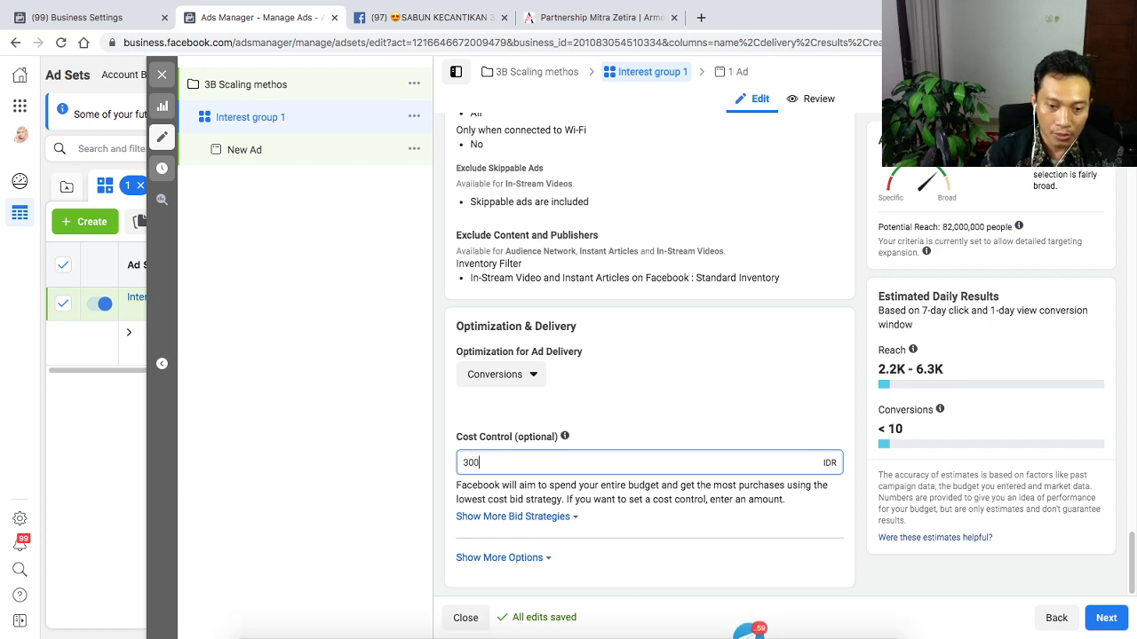
type("00")
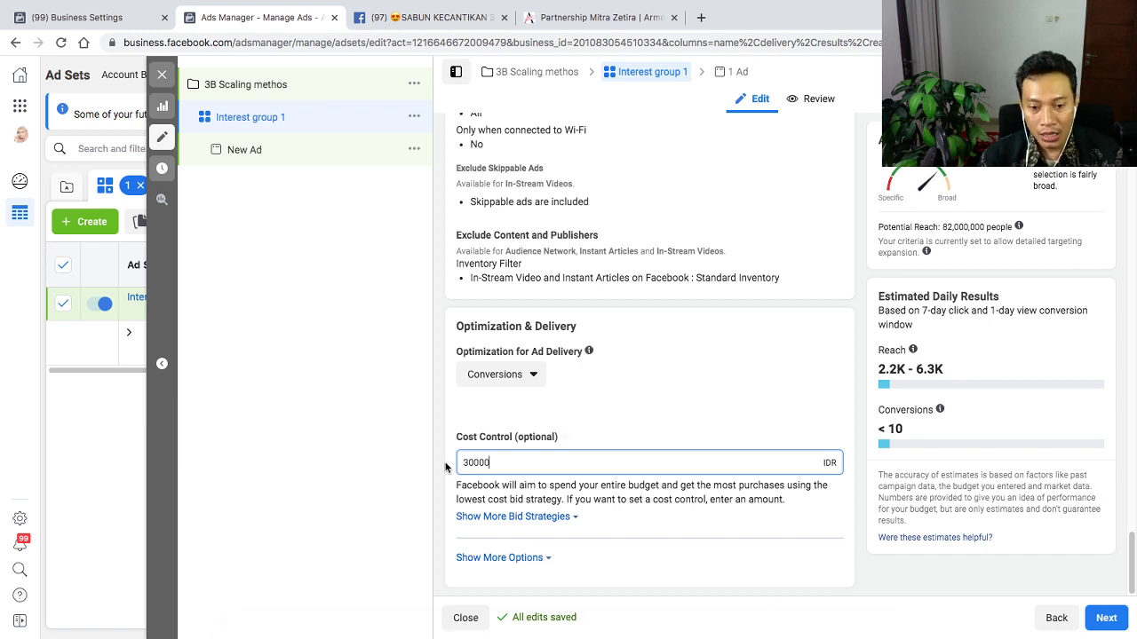
left_click(307, 449)
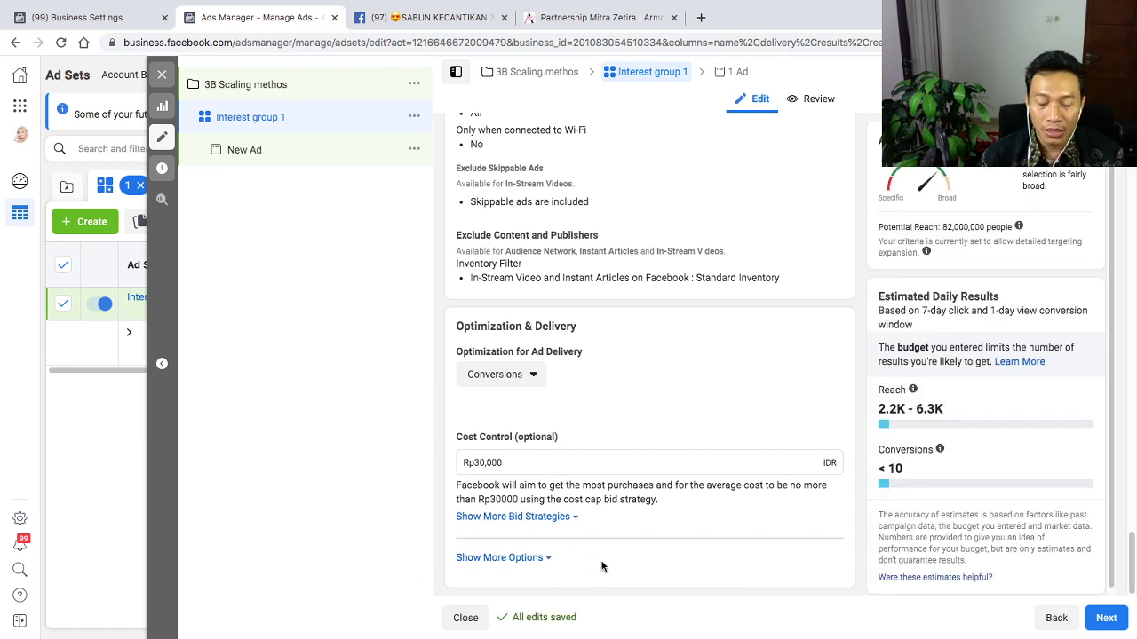
Try the Target cost bid strategy, then clear the cost control amount and collapse the additional bid strategies
left_click(539, 518)
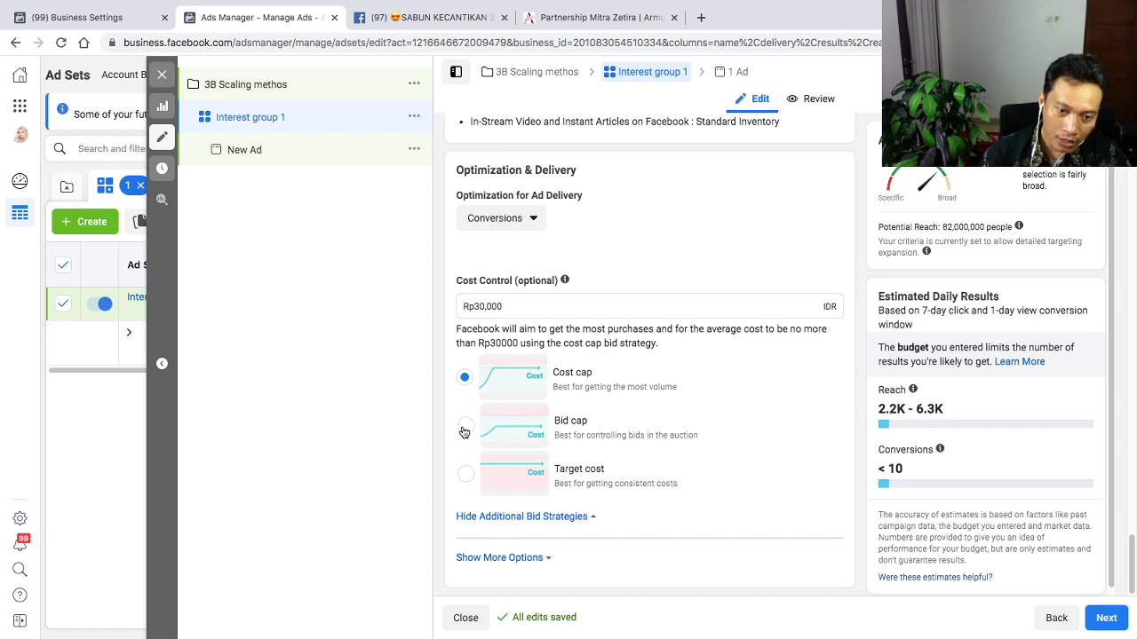
left_click(466, 481)
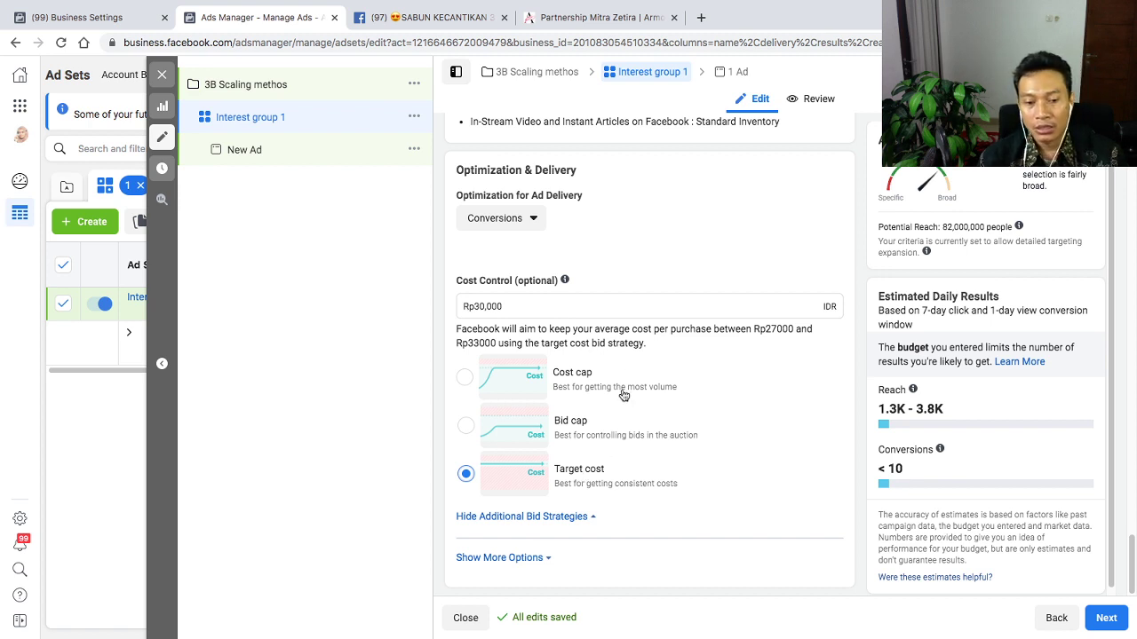
left_click(559, 308)
key("BackSpace")
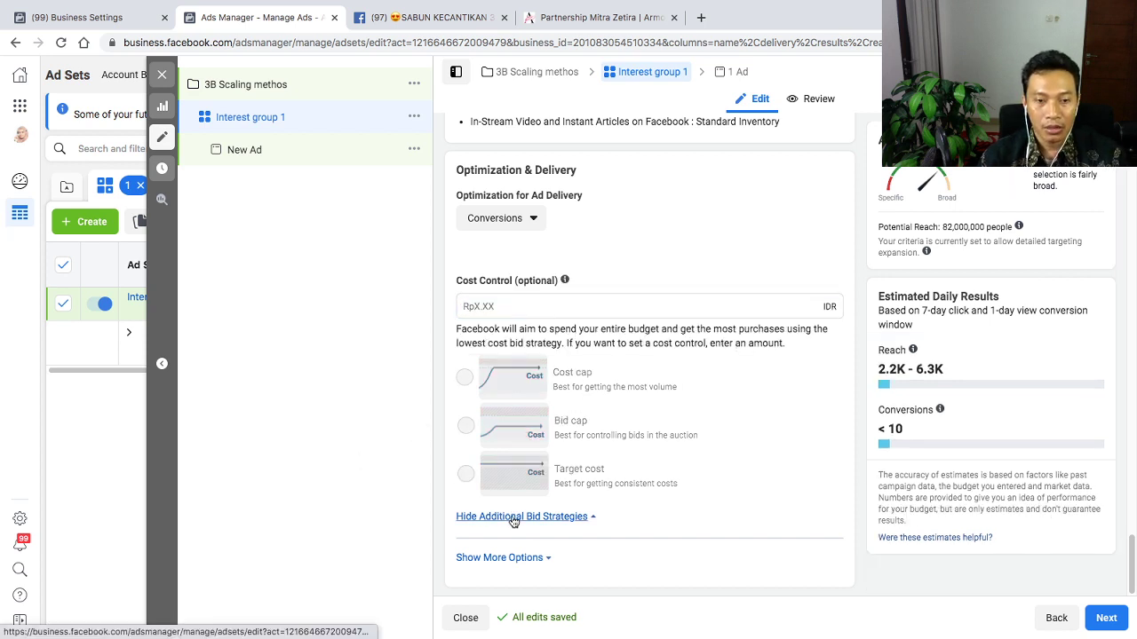
left_click(512, 518)
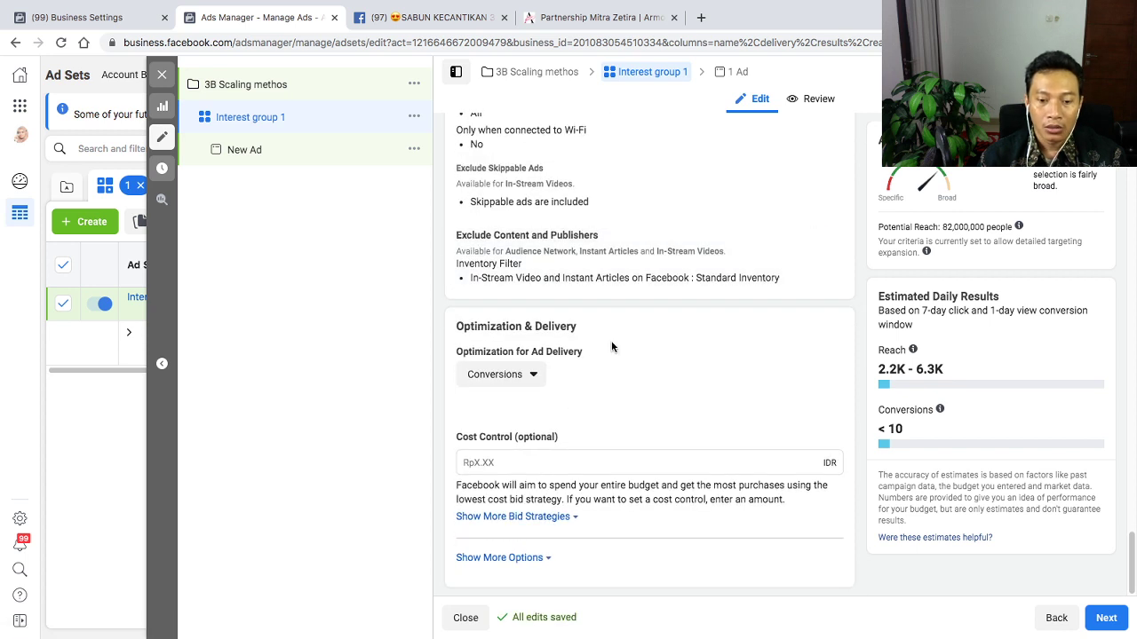
Proceed to the new ad and select zaerahijab.id as its Instagram account
left_click(1112, 617)
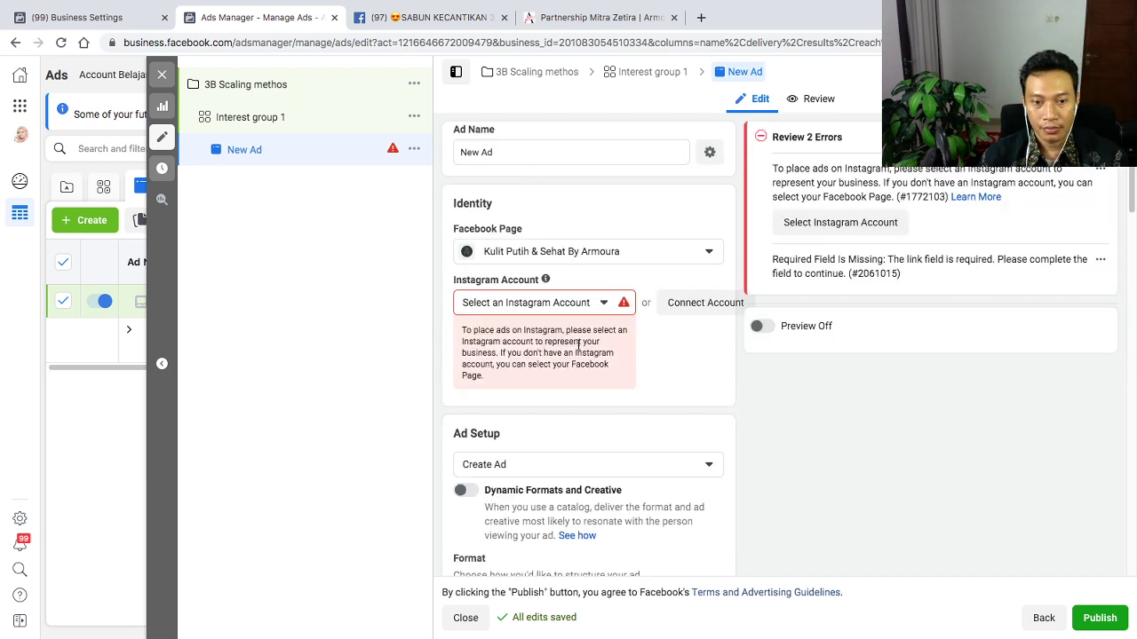
left_click(508, 303)
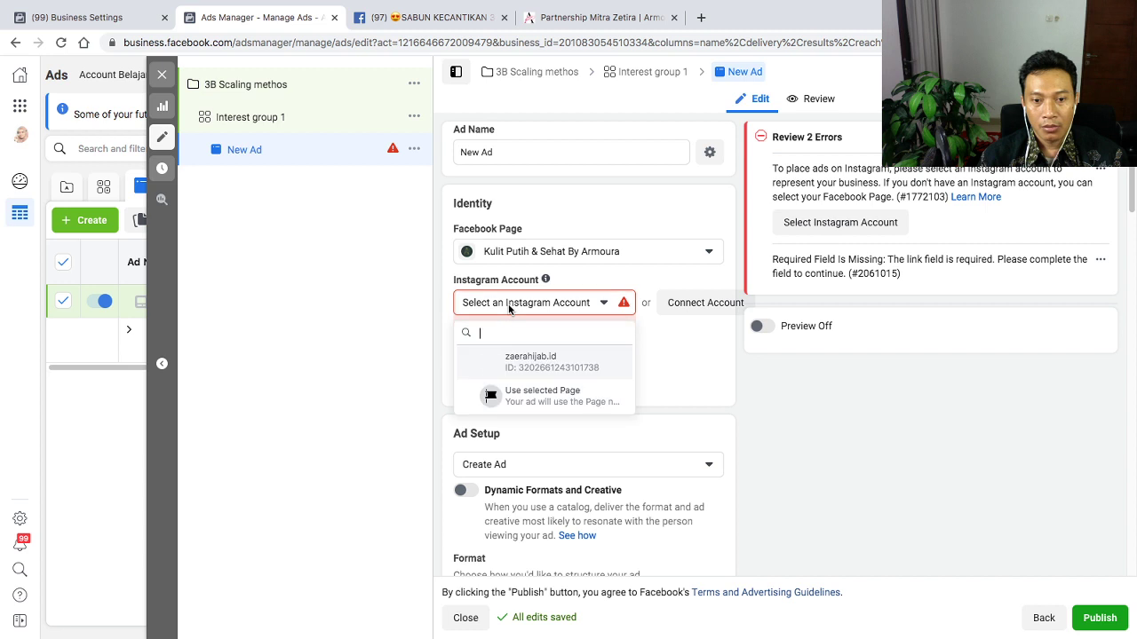
left_click(515, 364)
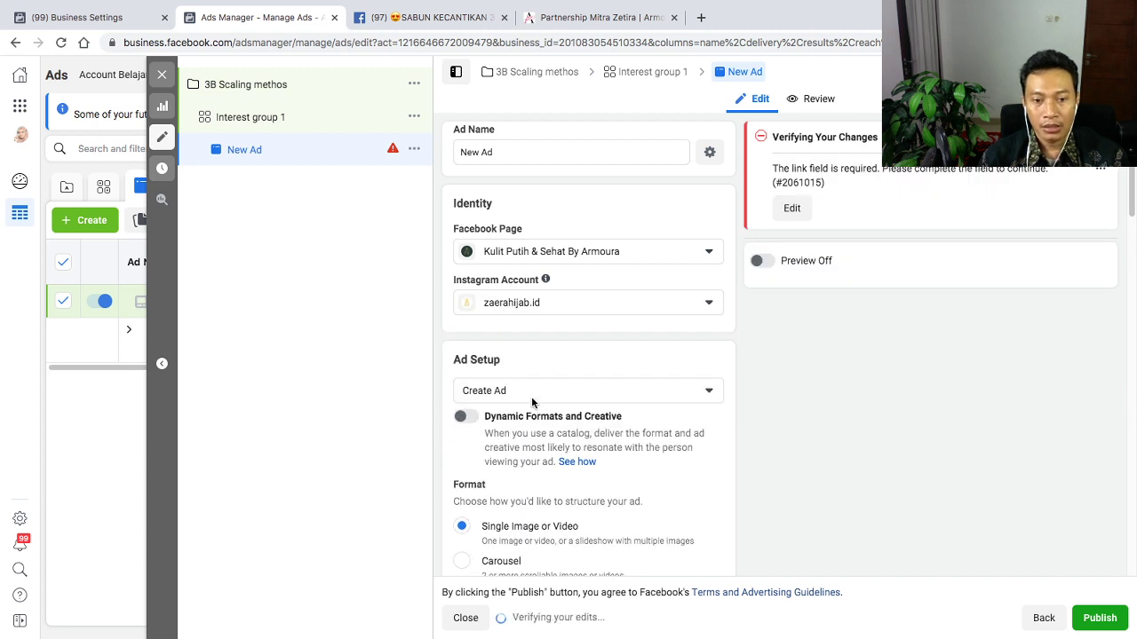
Set the ad setup to Use Existing Post and copy the post ID from the Armoura soap post's web address on Facebook
left_click(535, 396)
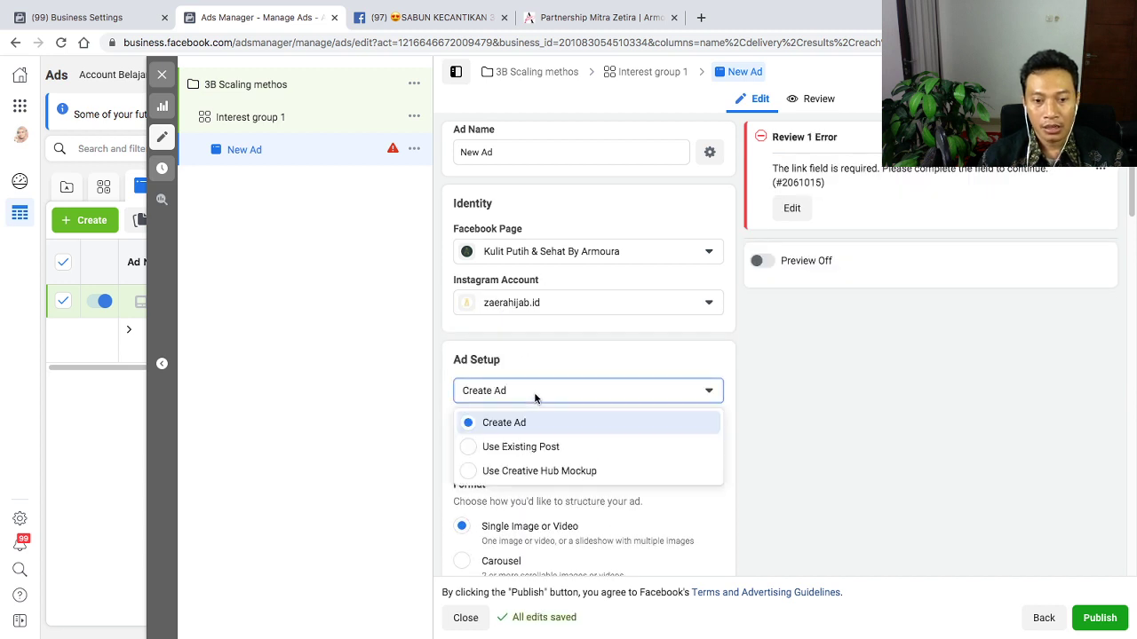
left_click(520, 449)
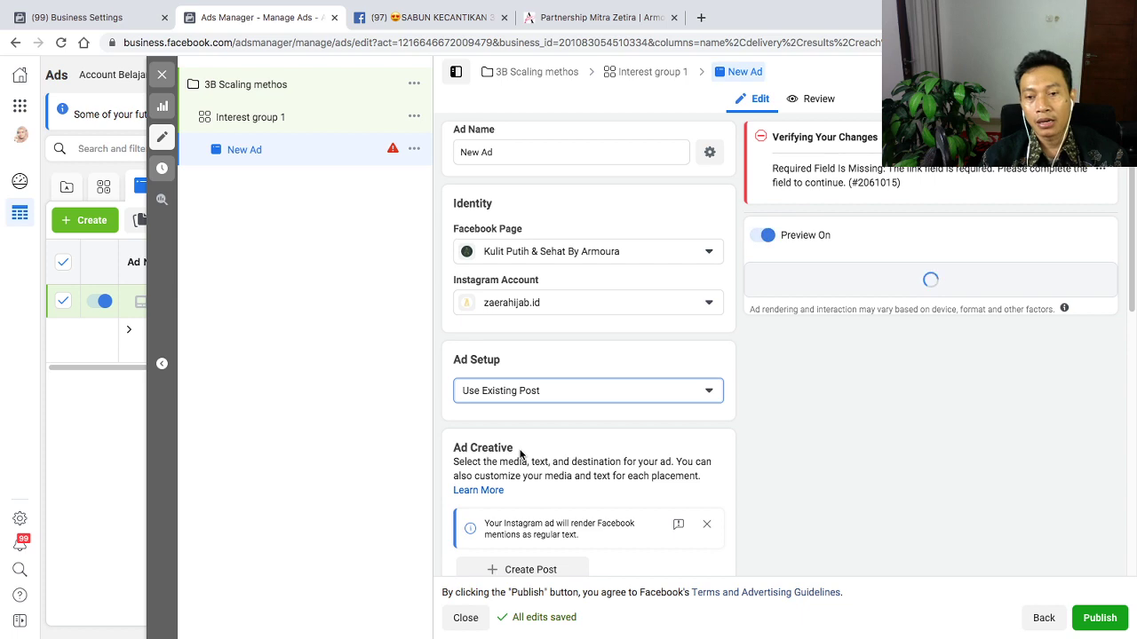
left_click(434, 18)
scroll(451, 352, "down", 1)
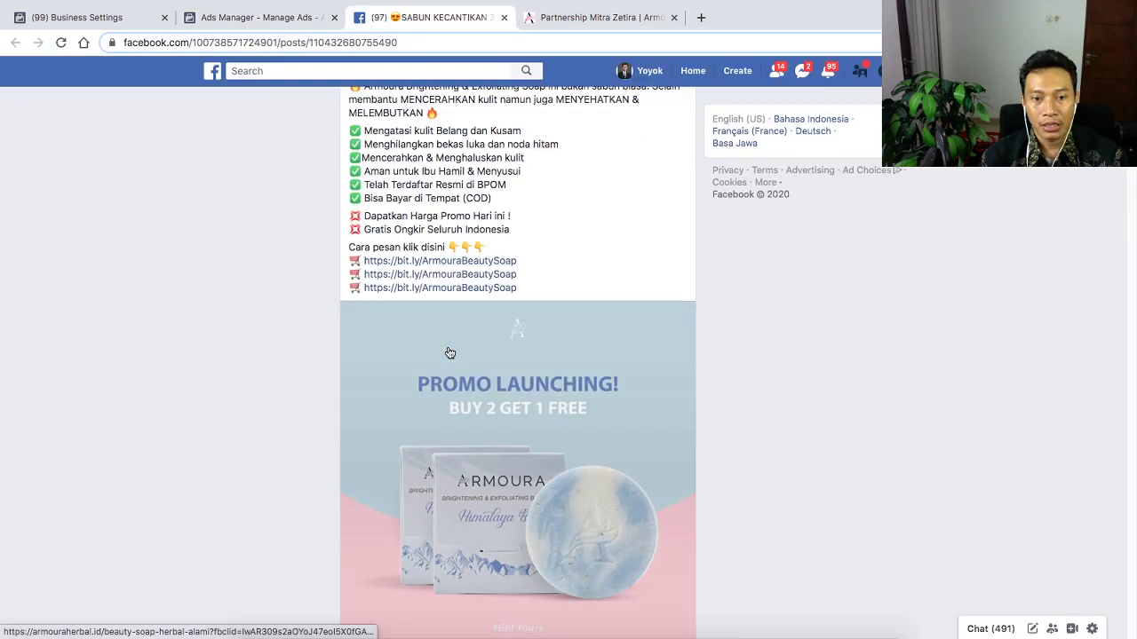
scroll(450, 353, "down", 1)
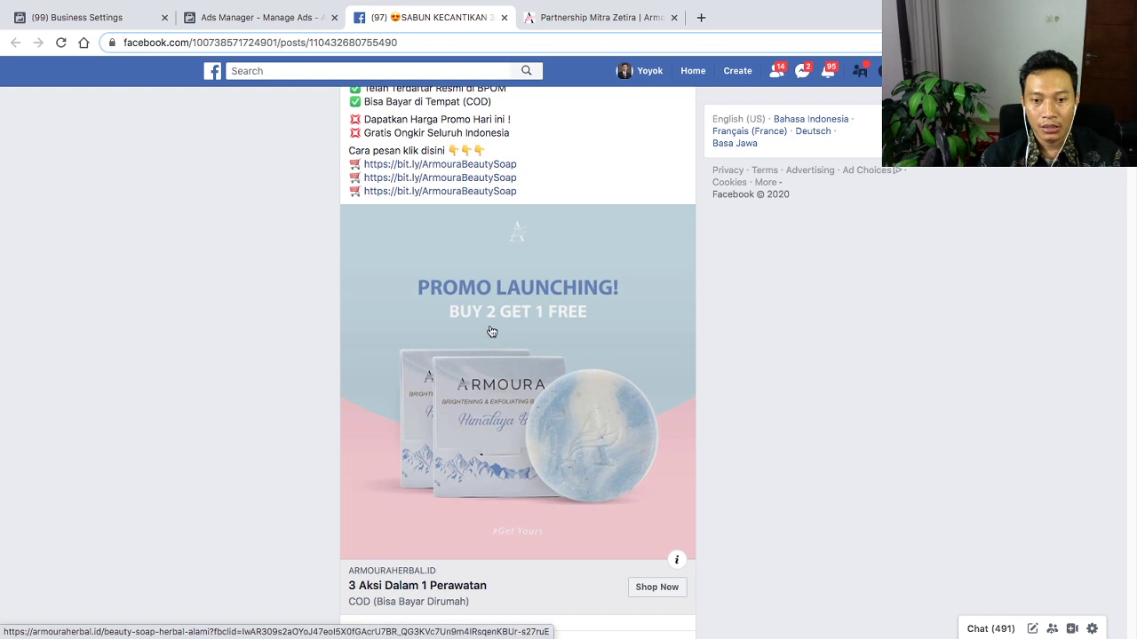
scroll(479, 311, "up", 1)
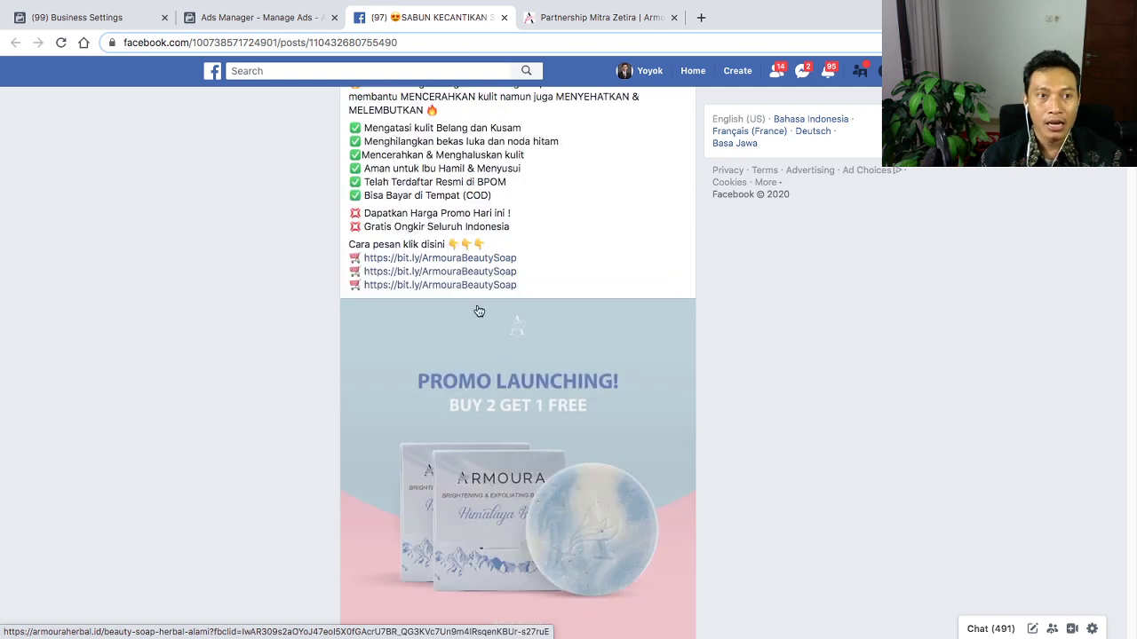
left_click(334, 41)
double_click(430, 42)
key("ctrl+c")
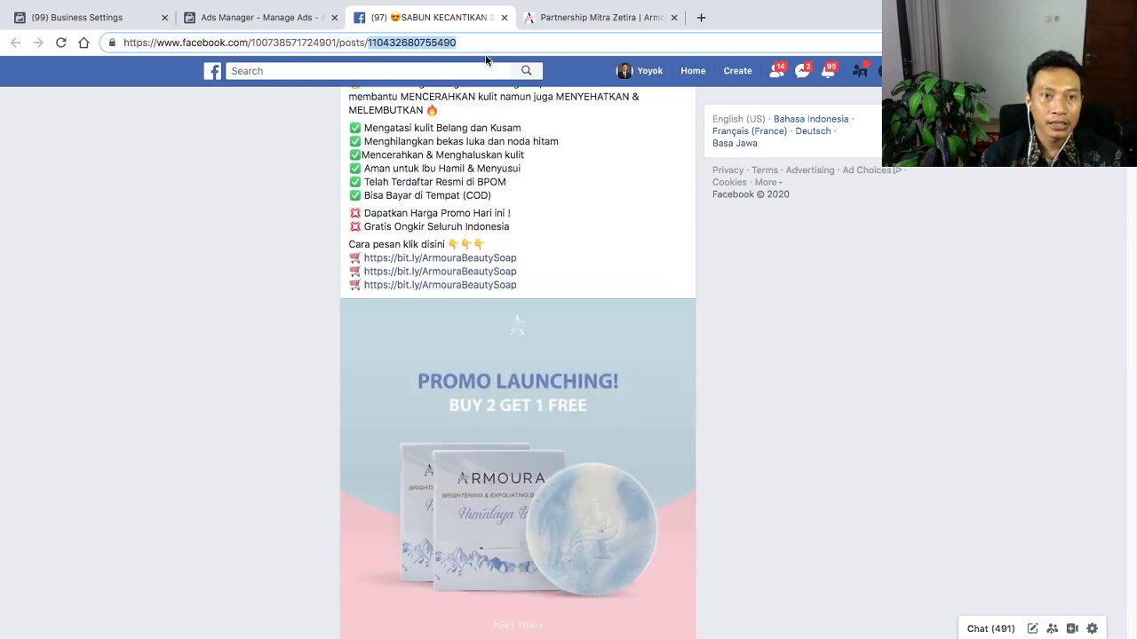
Open the soap post's Shop Now landing page and review its promo, testimonials, product benefits, BPOM registration and guarantee sections
scroll(419, 282, "down", 1)
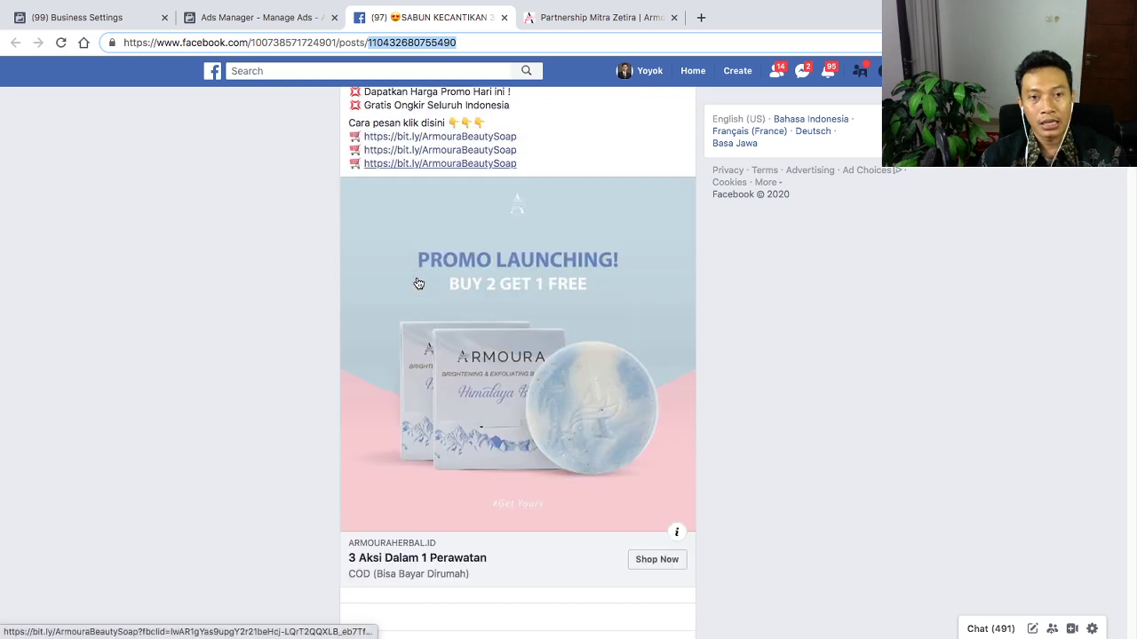
scroll(419, 282, "down", 1)
left_click(644, 533)
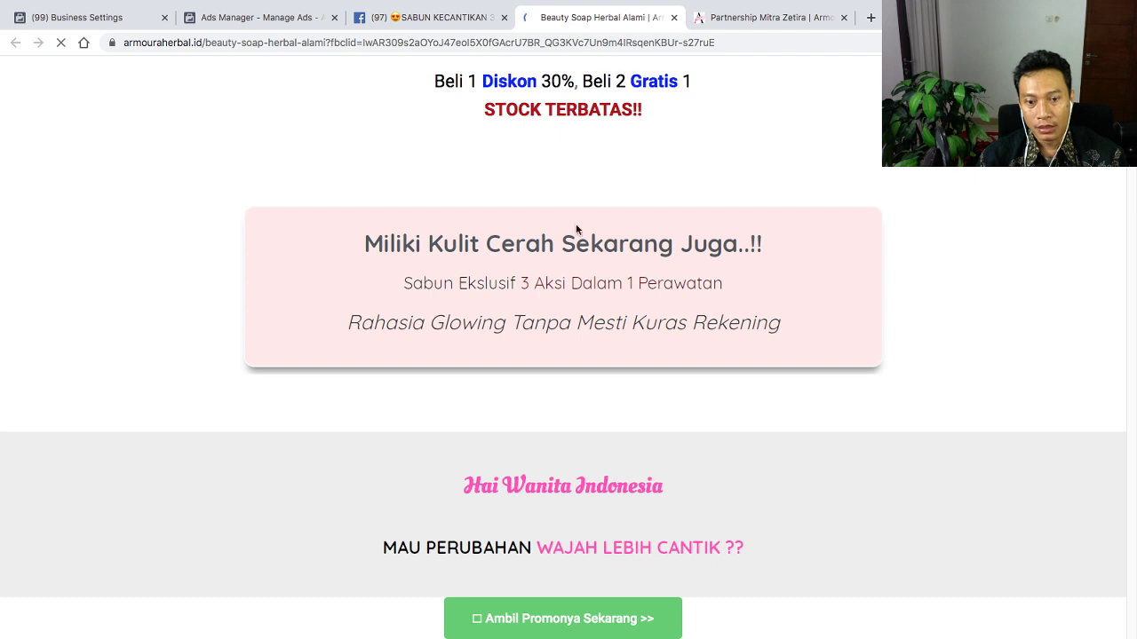
scroll(672, 383, "down", 4)
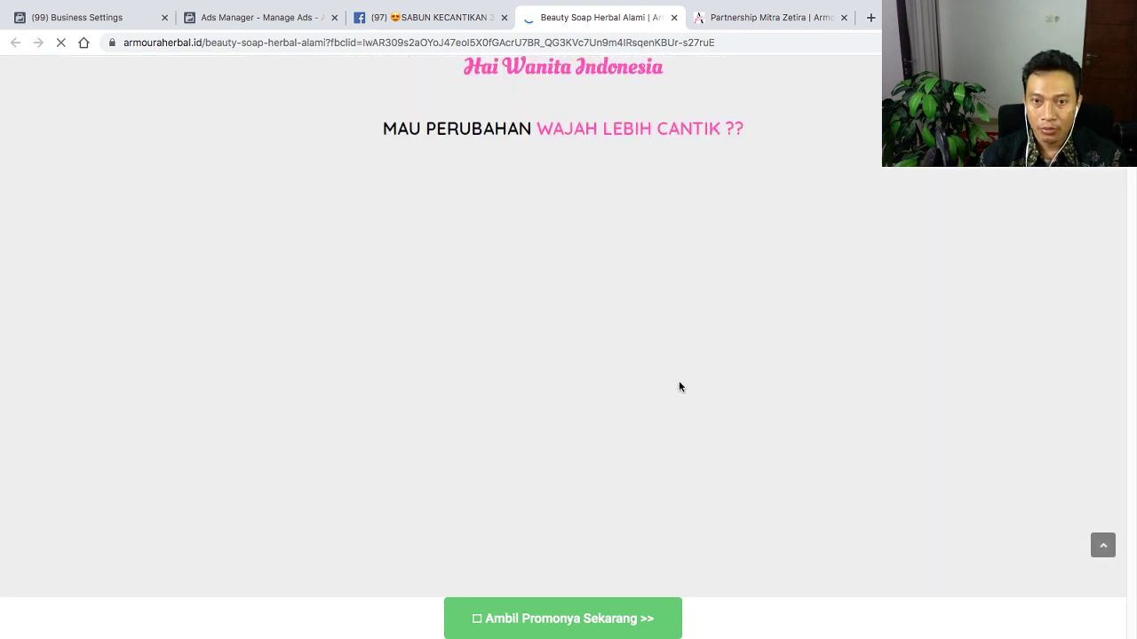
scroll(678, 387, "up", 5)
scroll(678, 388, "down", 6)
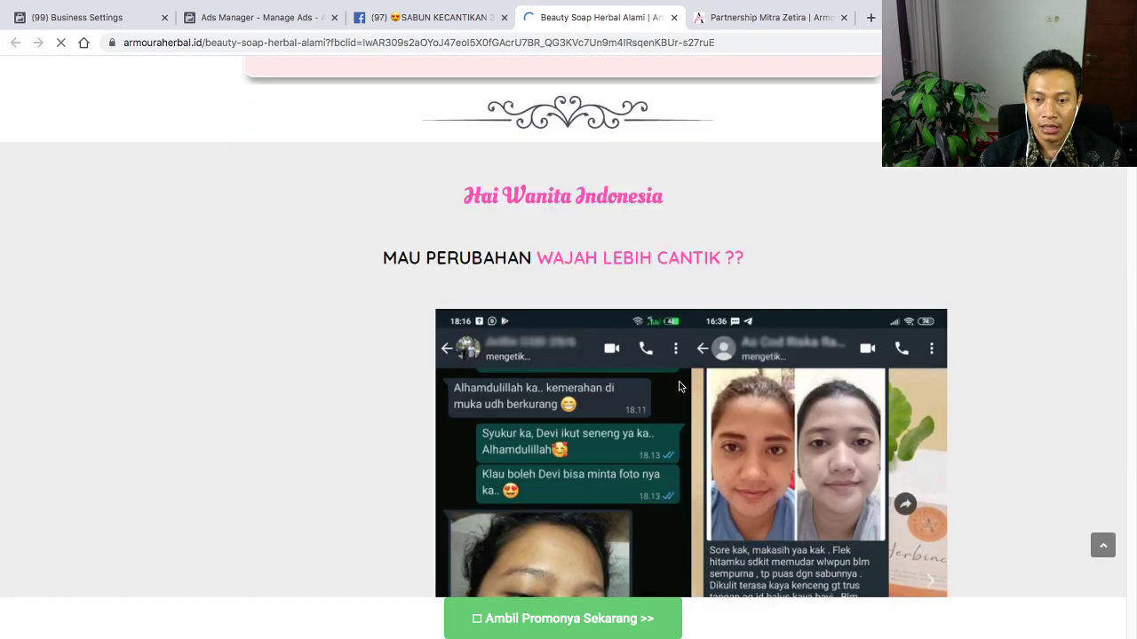
scroll(679, 387, "down", 7)
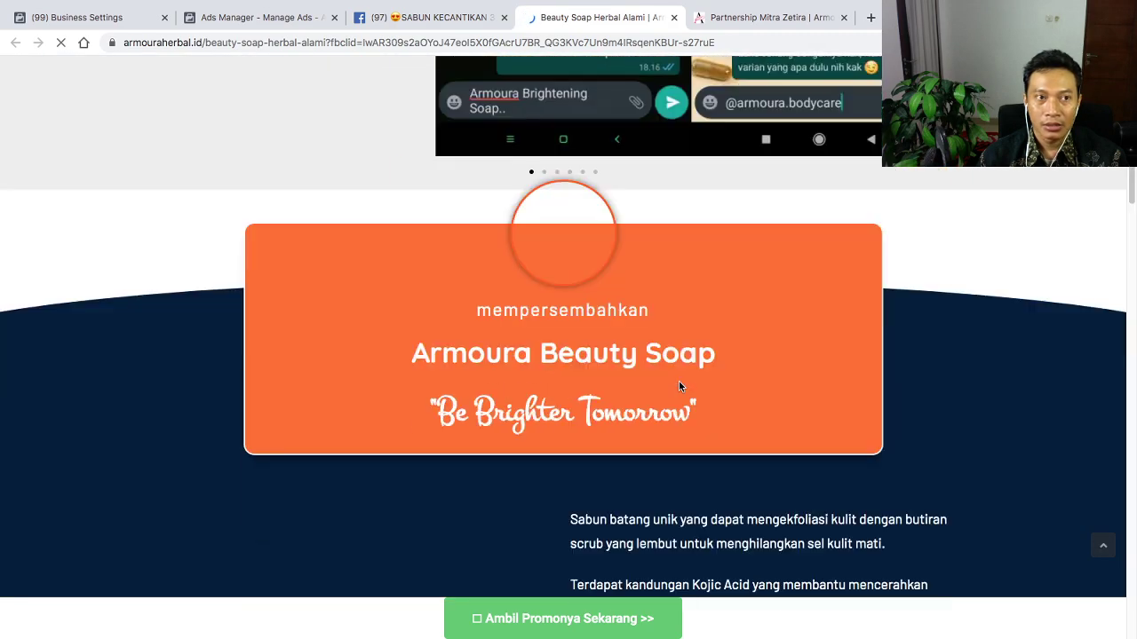
scroll(679, 386, "down", 9)
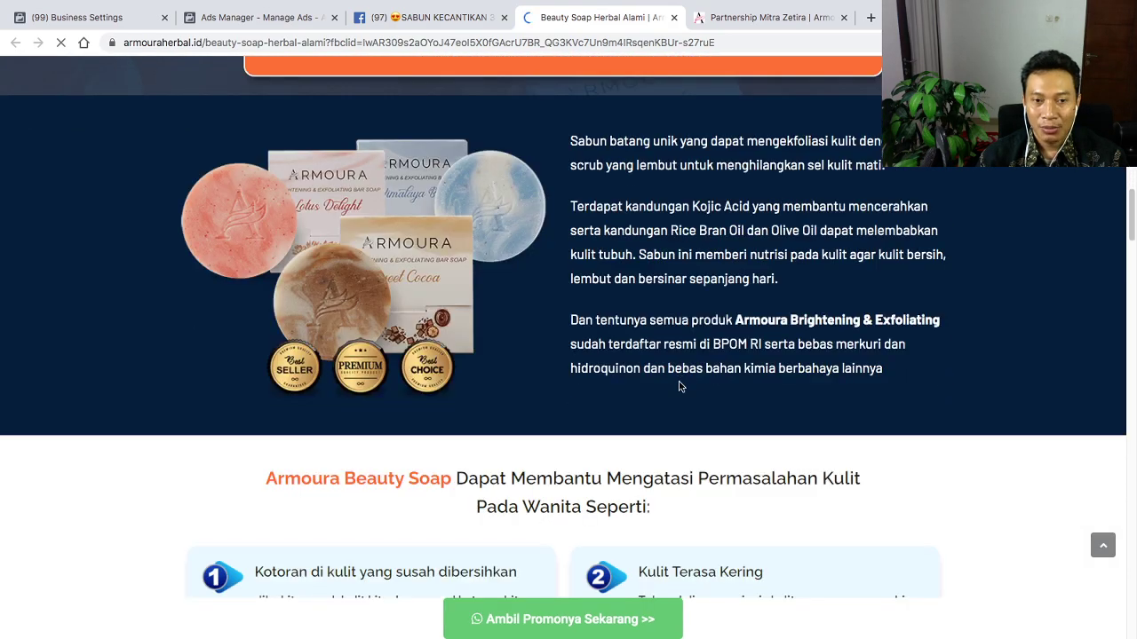
scroll(679, 387, "down", 12)
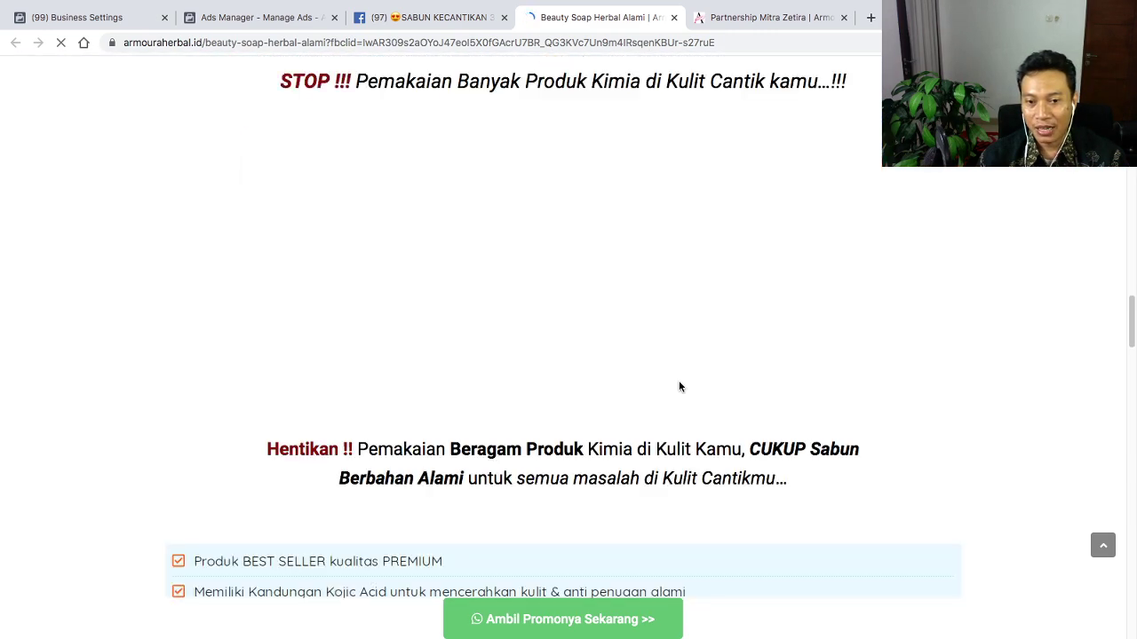
scroll(679, 386, "down", 12)
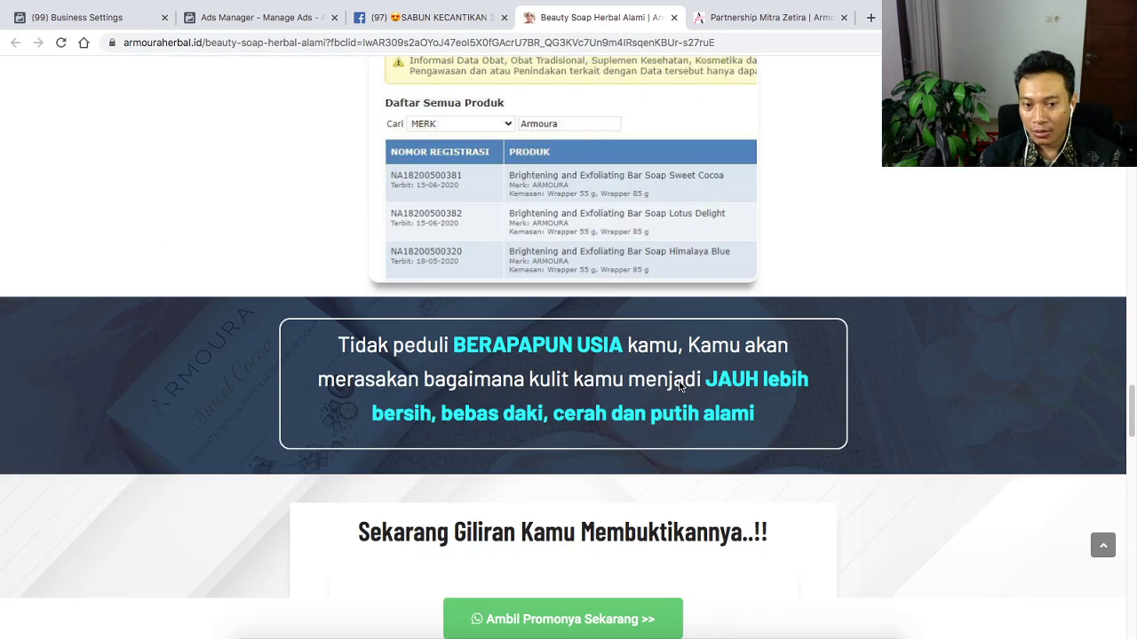
scroll(678, 382, "up", 8)
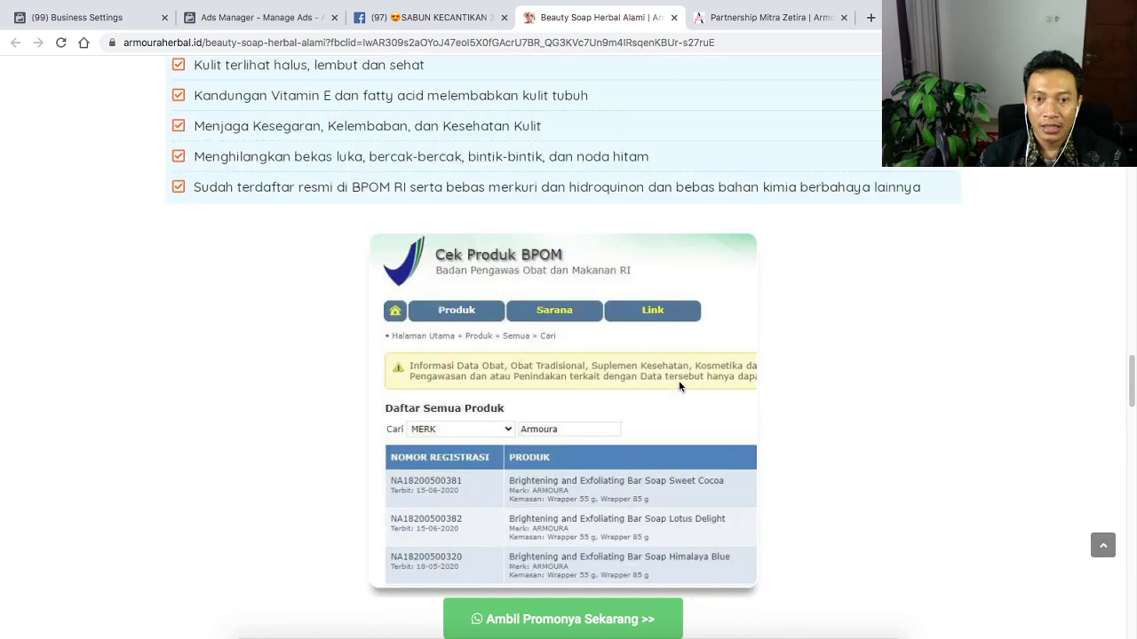
scroll(679, 382, "down", 11)
scroll(678, 387, "down", 15)
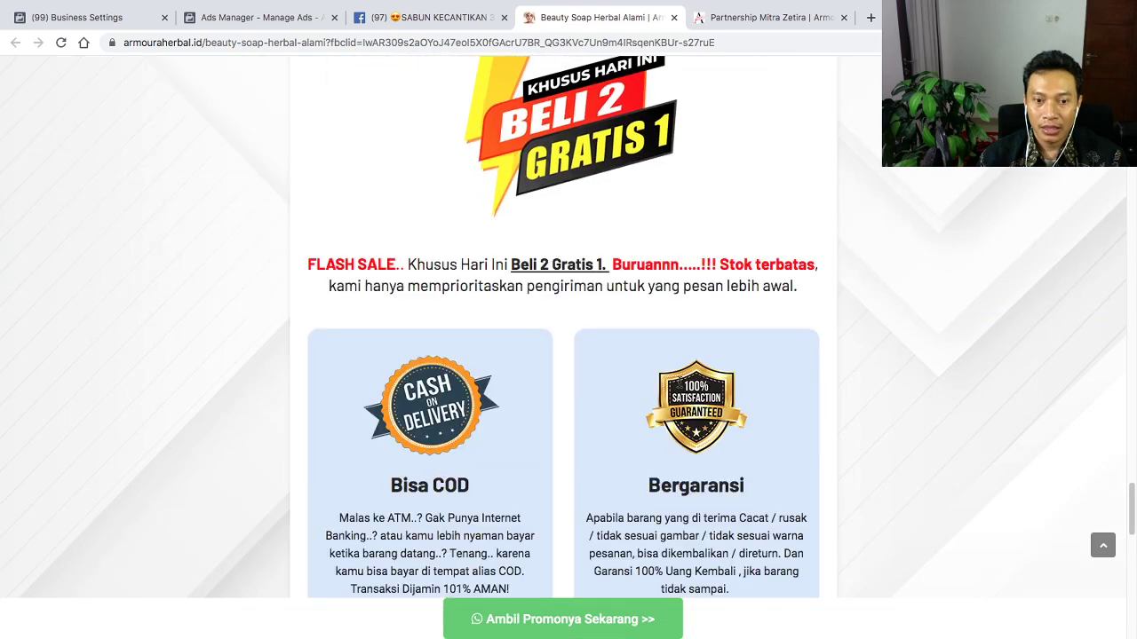
scroll(679, 387, "up", 20)
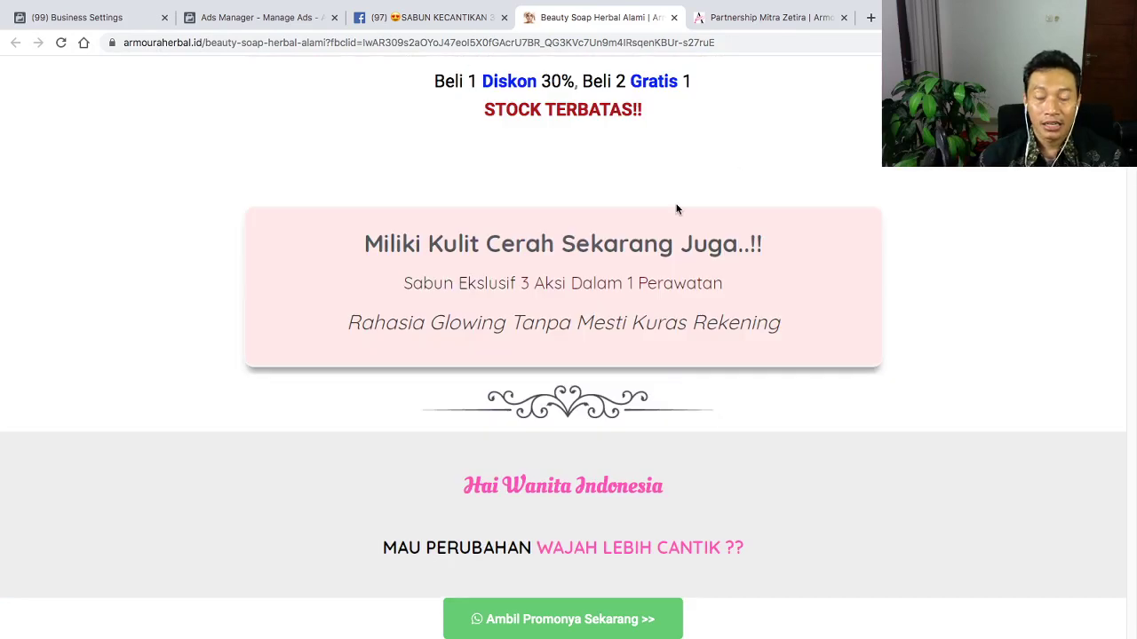
left_click(284, 20)
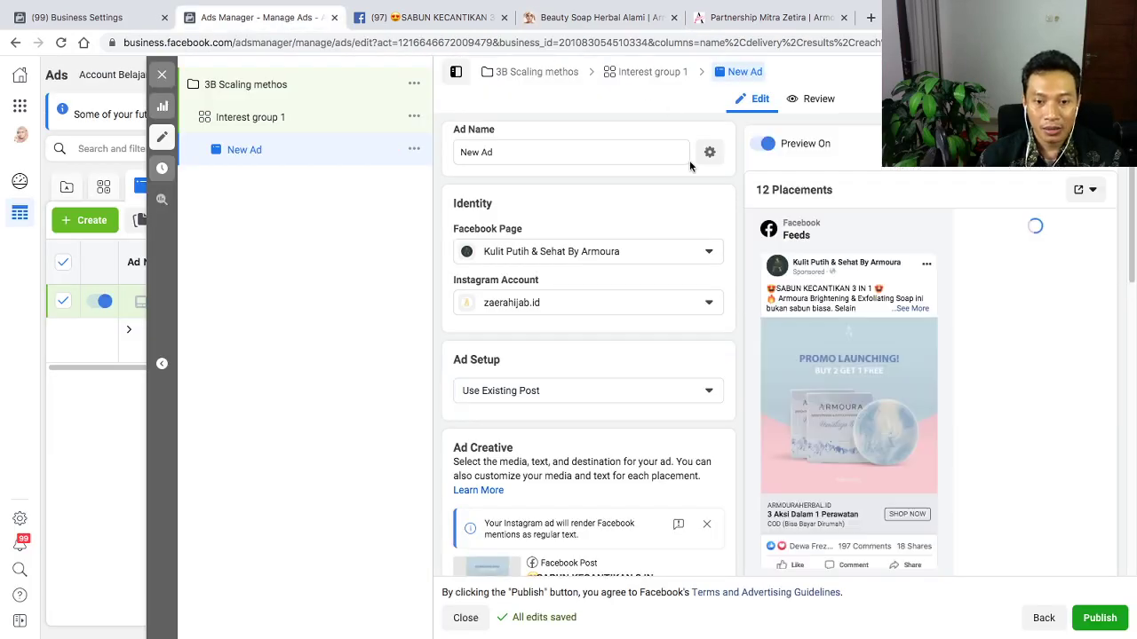
scroll(549, 472, "down", 1)
scroll(549, 473, "down", 1)
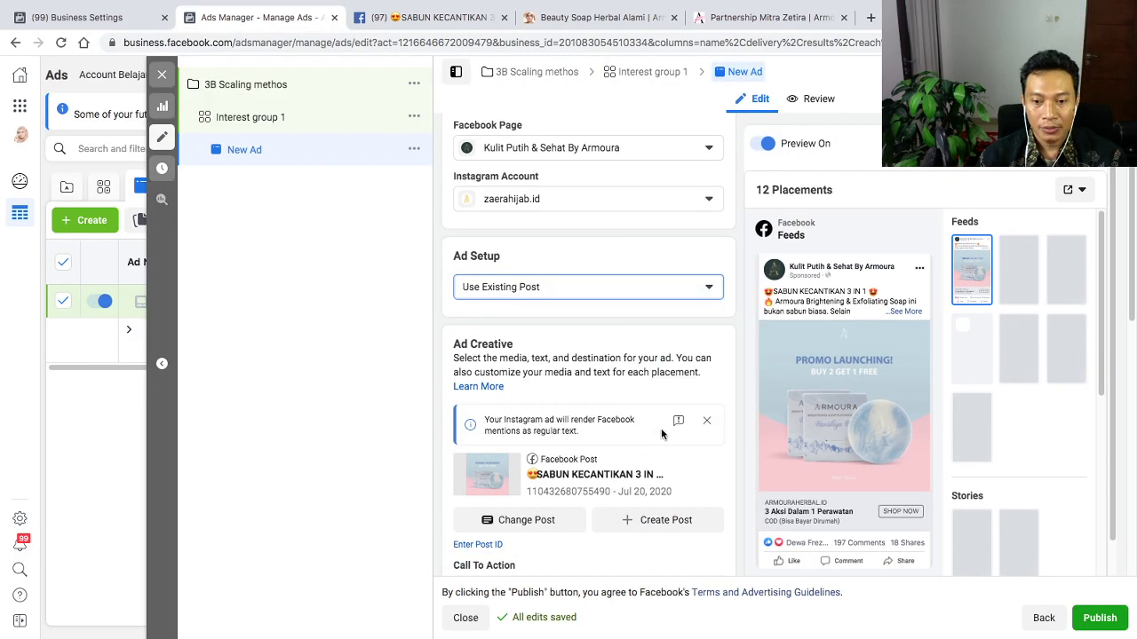
left_click(708, 420)
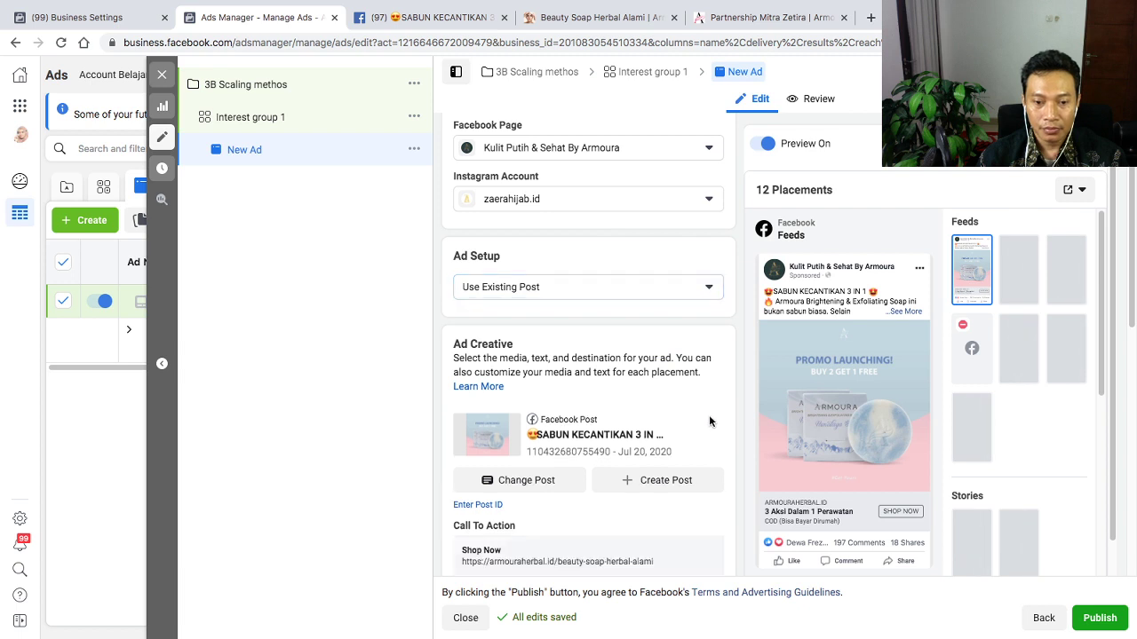
left_click(477, 504)
key("ctrl+v")
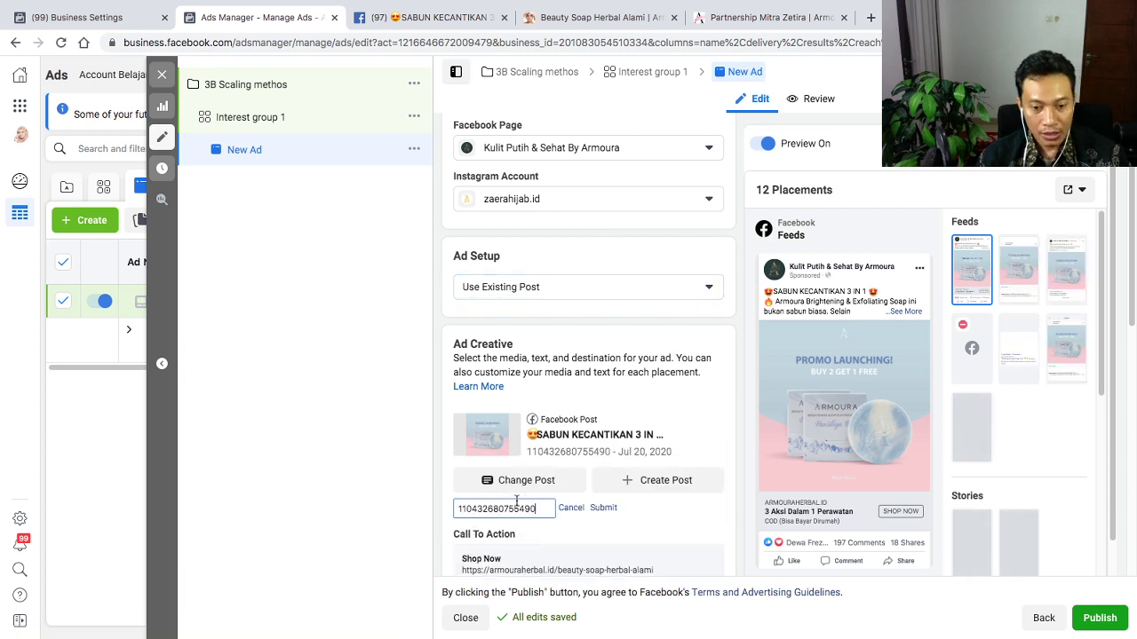
left_click(603, 507)
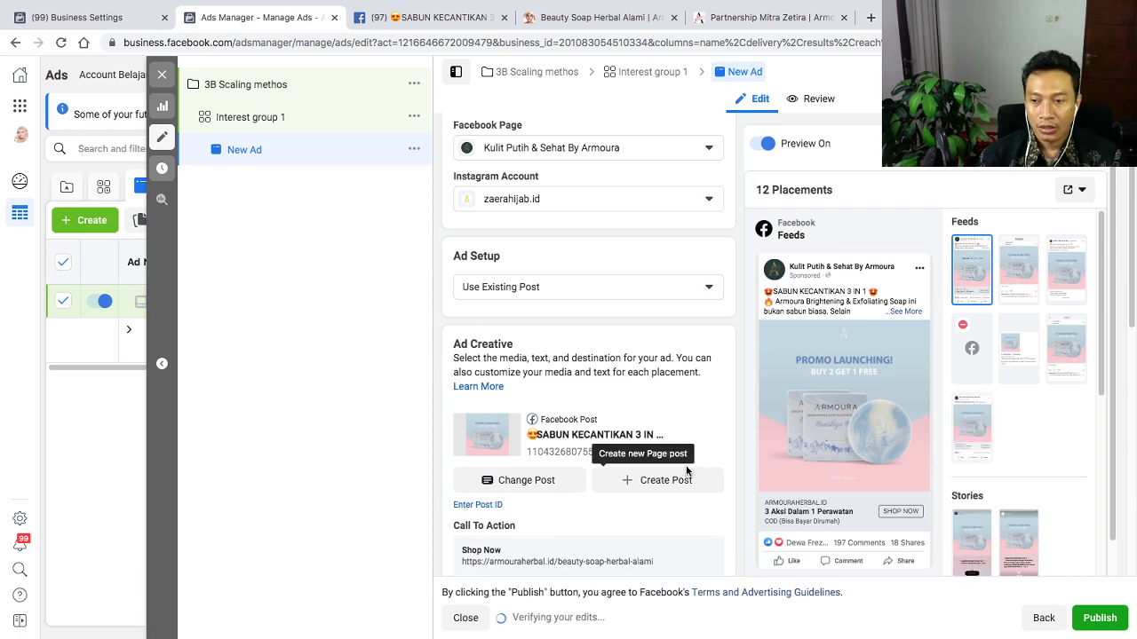
Set the URL parameters in the ad's tracking section to ref=resellersoap
scroll(662, 479, "down", 5)
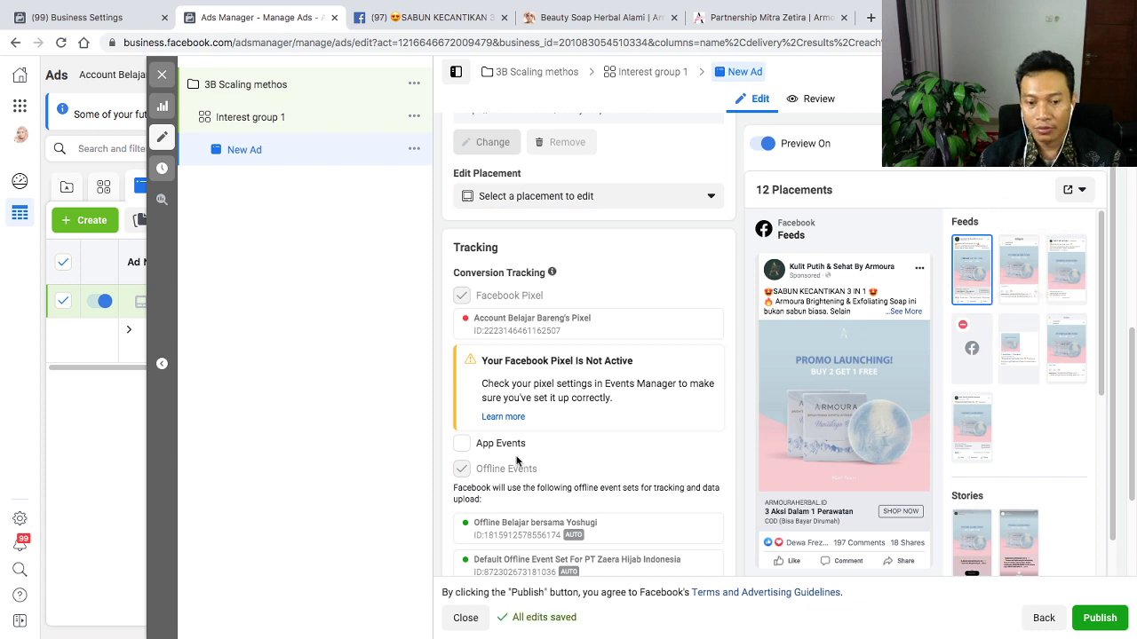
scroll(516, 455, "down", 1)
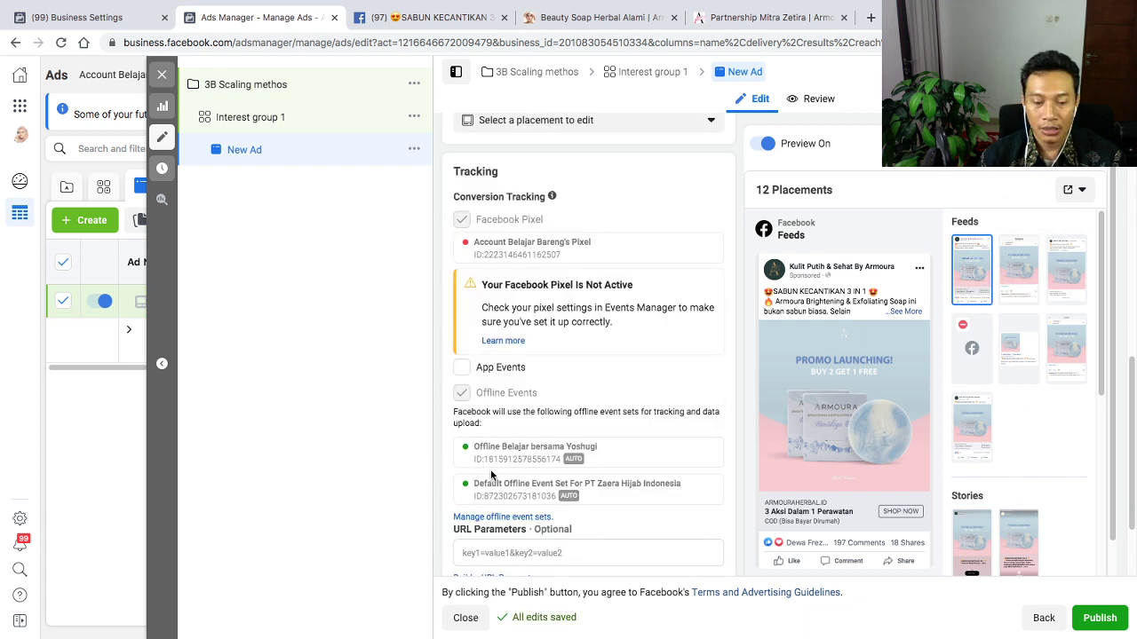
scroll(493, 475, "down", 2)
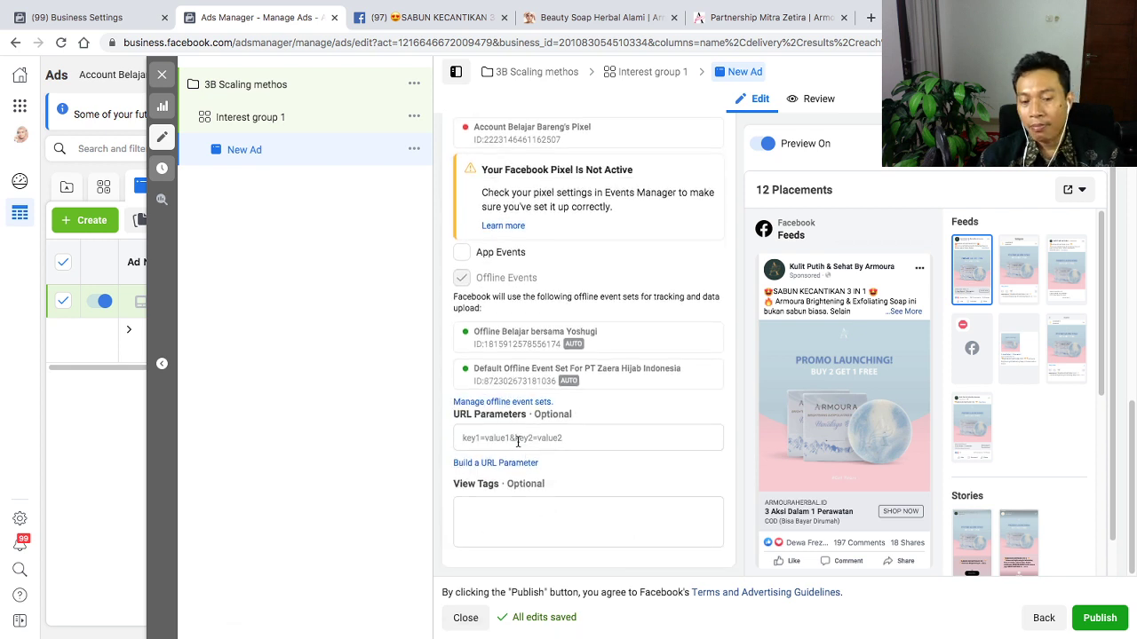
left_click(517, 441)
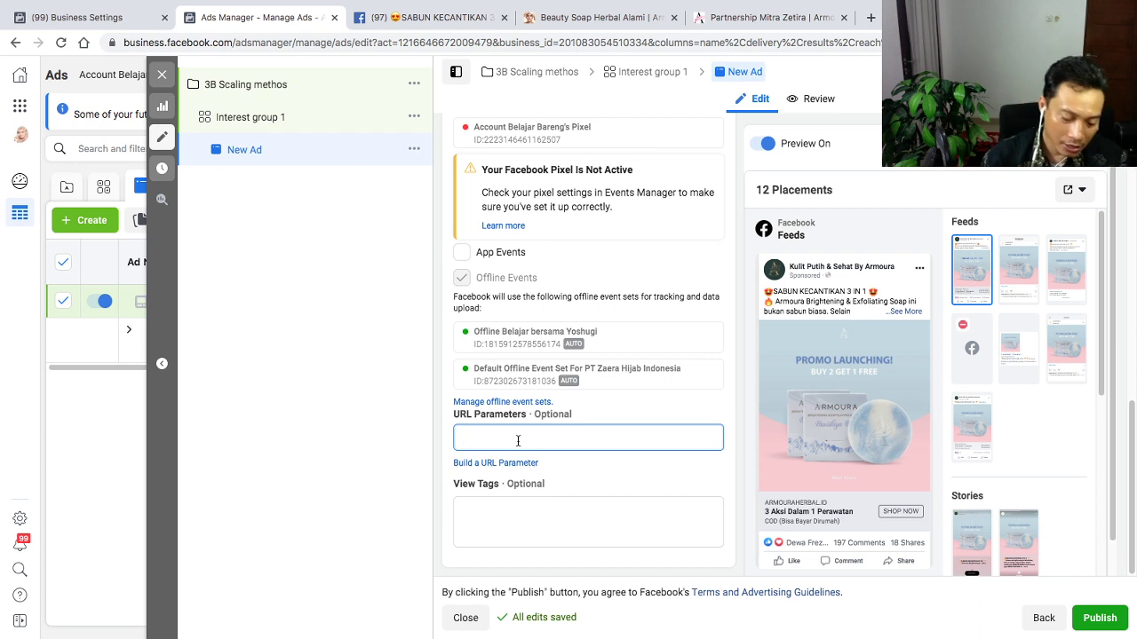
type("ref")
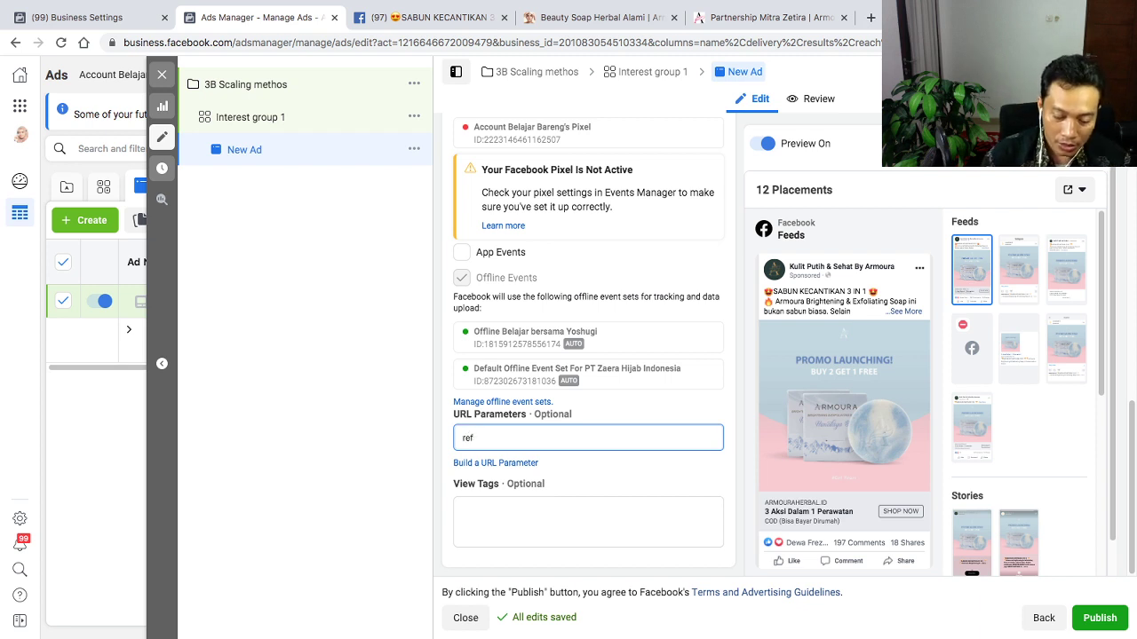
type("=r")
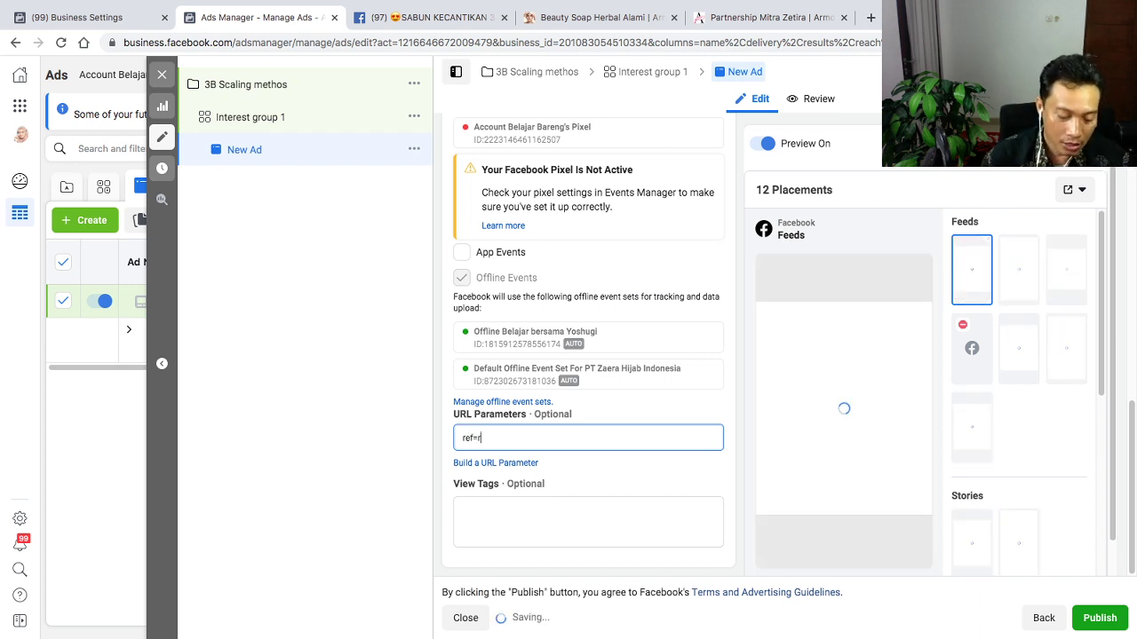
type("eseller")
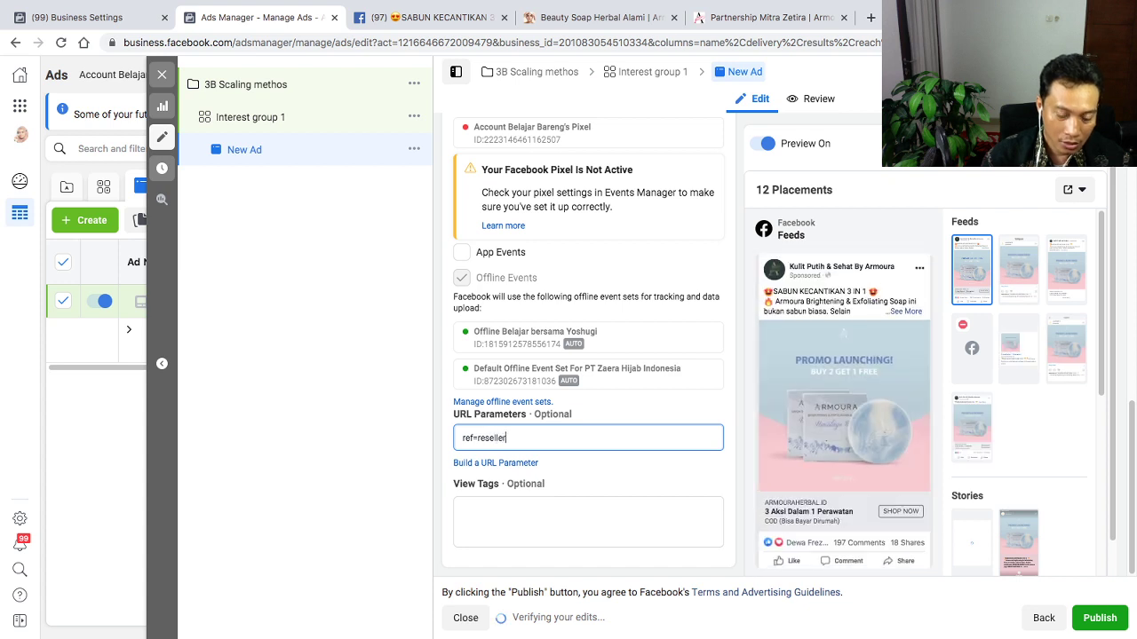
type("soap")
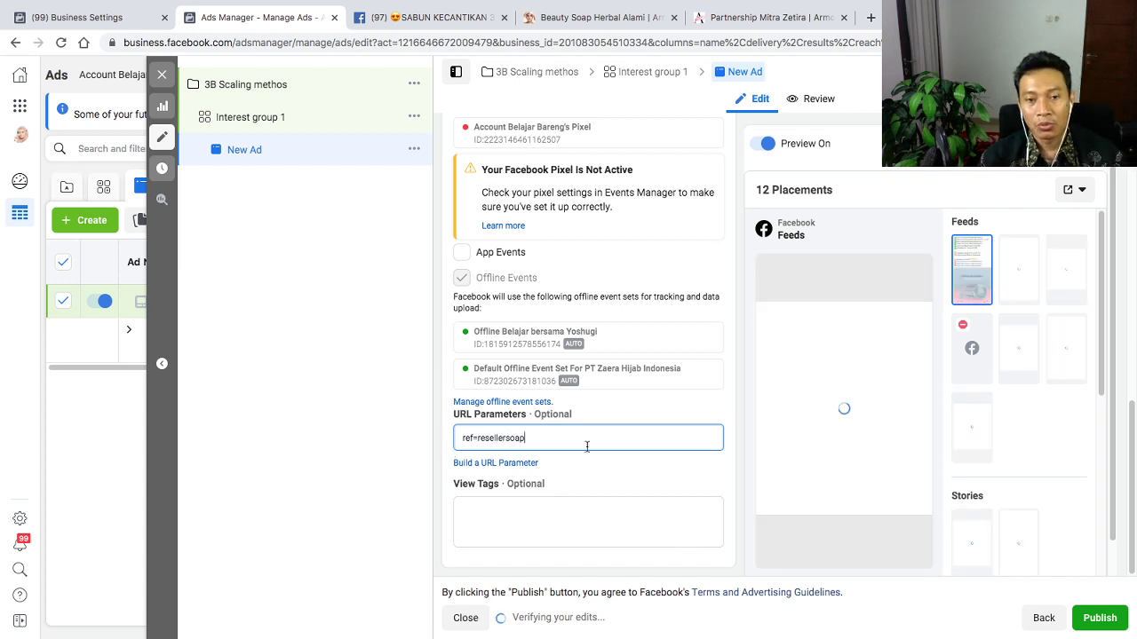
Review the ad's tracking, call to action, creative and identity settings
scroll(533, 462, "up", 5)
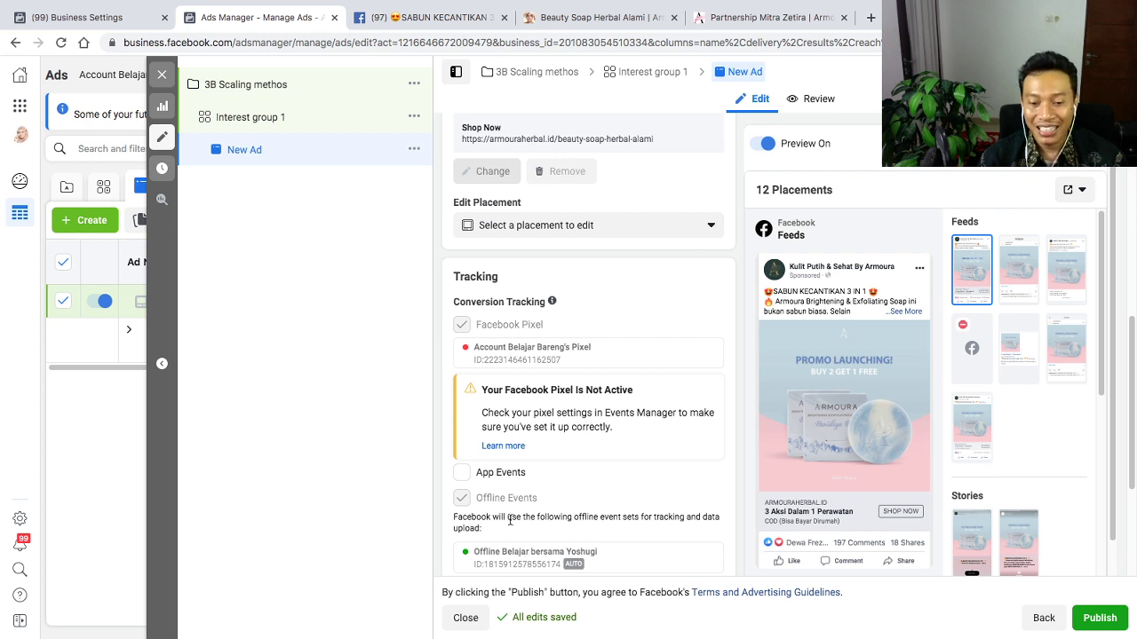
scroll(512, 520, "down", 1)
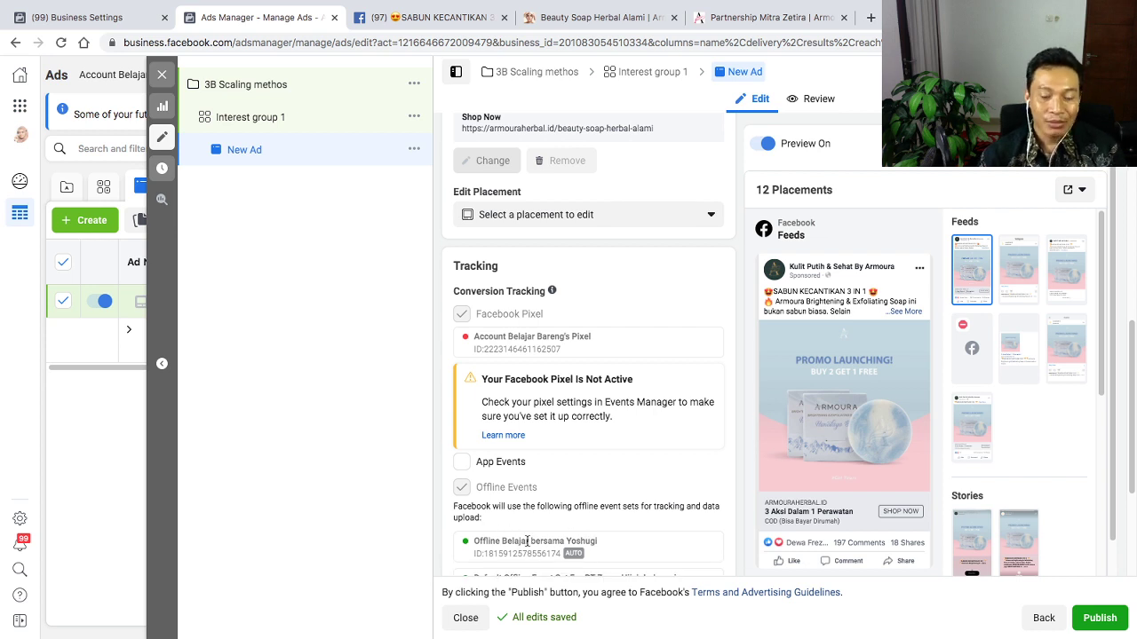
scroll(520, 538, "up", 4)
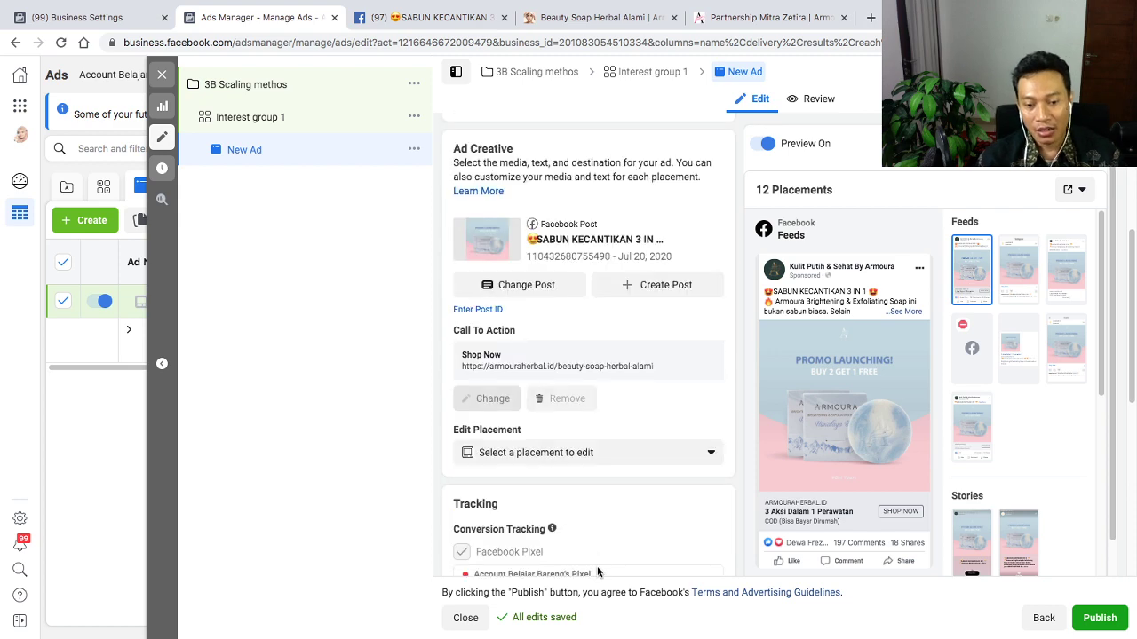
scroll(520, 533, "down", 5)
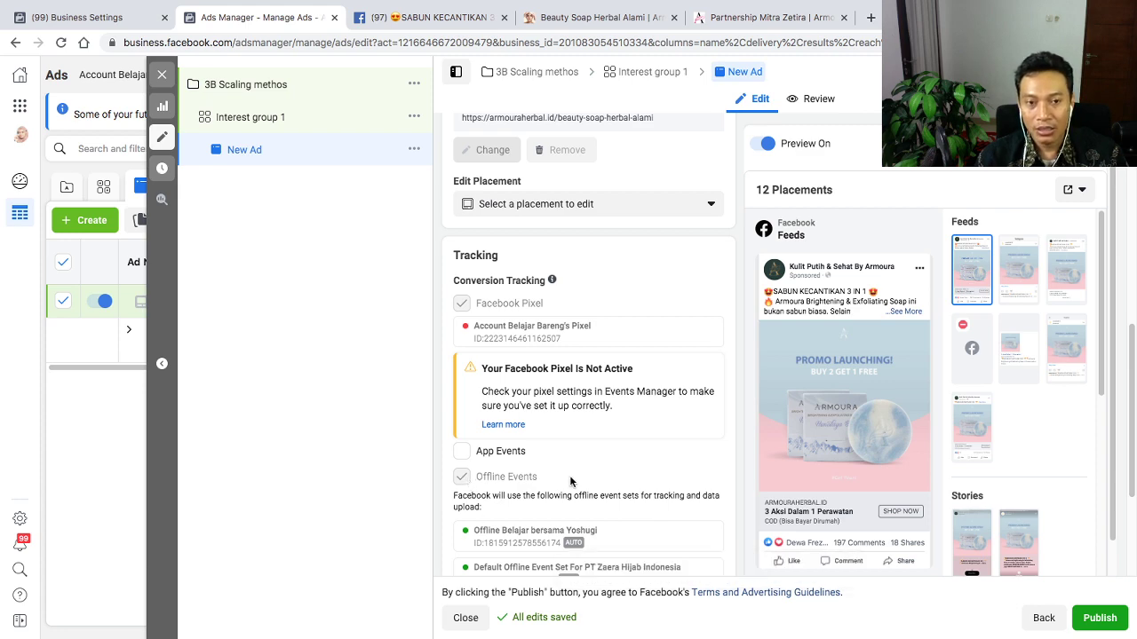
scroll(573, 481, "up", 3)
scroll(622, 231, "up", 4)
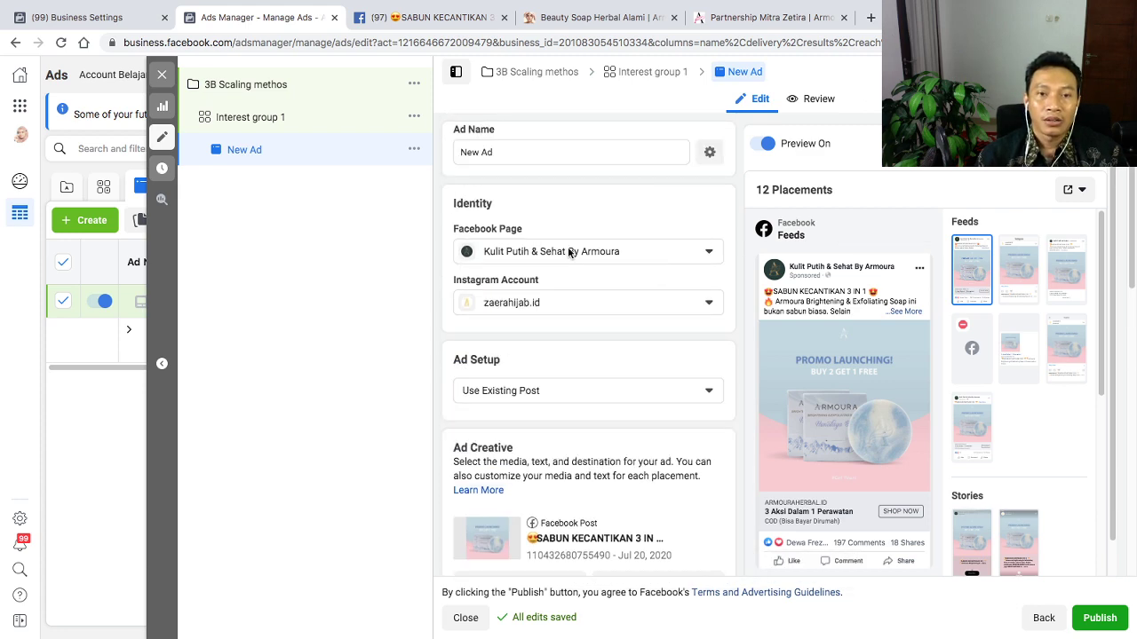
Rename the new ad as Ads 1
triple_click(502, 152)
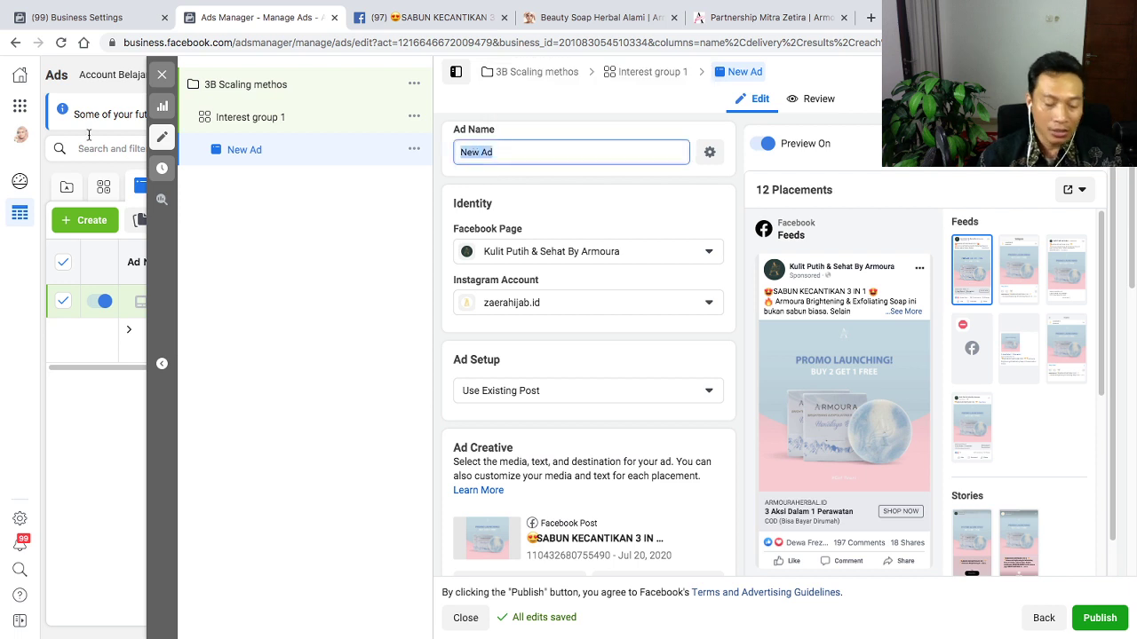
type("Ads 1")
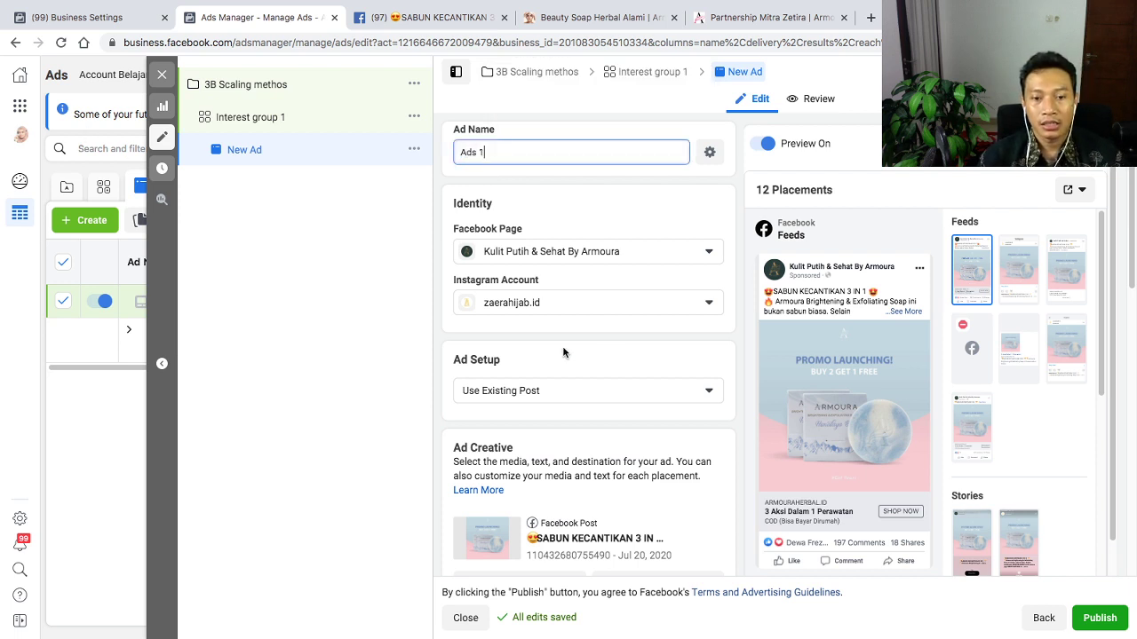
key("Return")
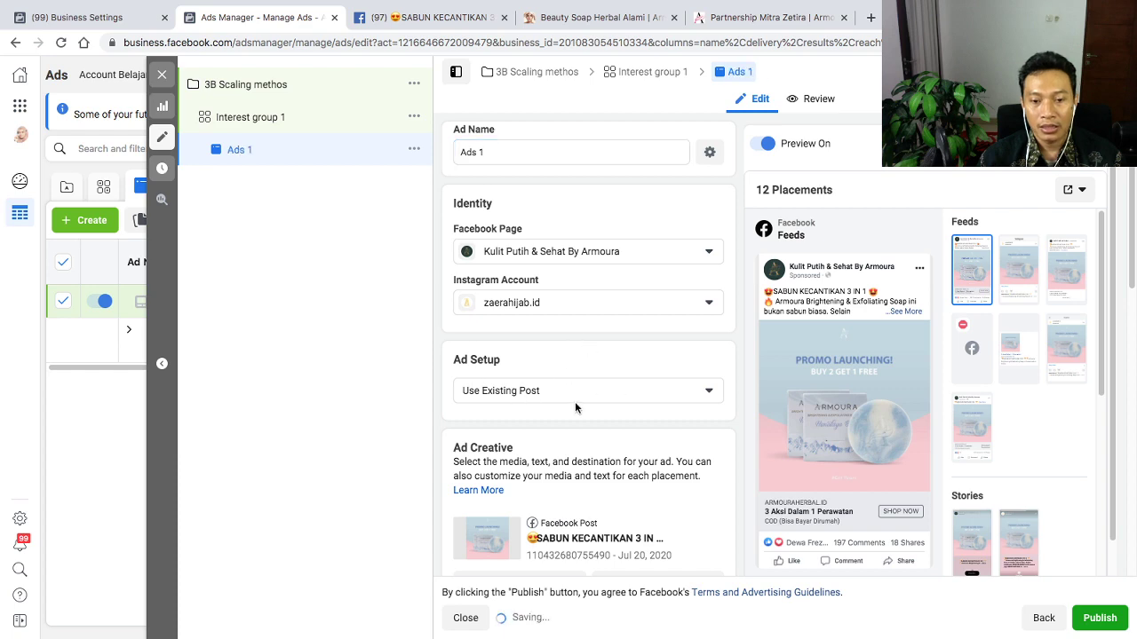
Review the ad's creative, the placement groups offered for editing, and the conversion tracking settings
scroll(574, 406, "down", 1)
scroll(574, 407, "down", 2)
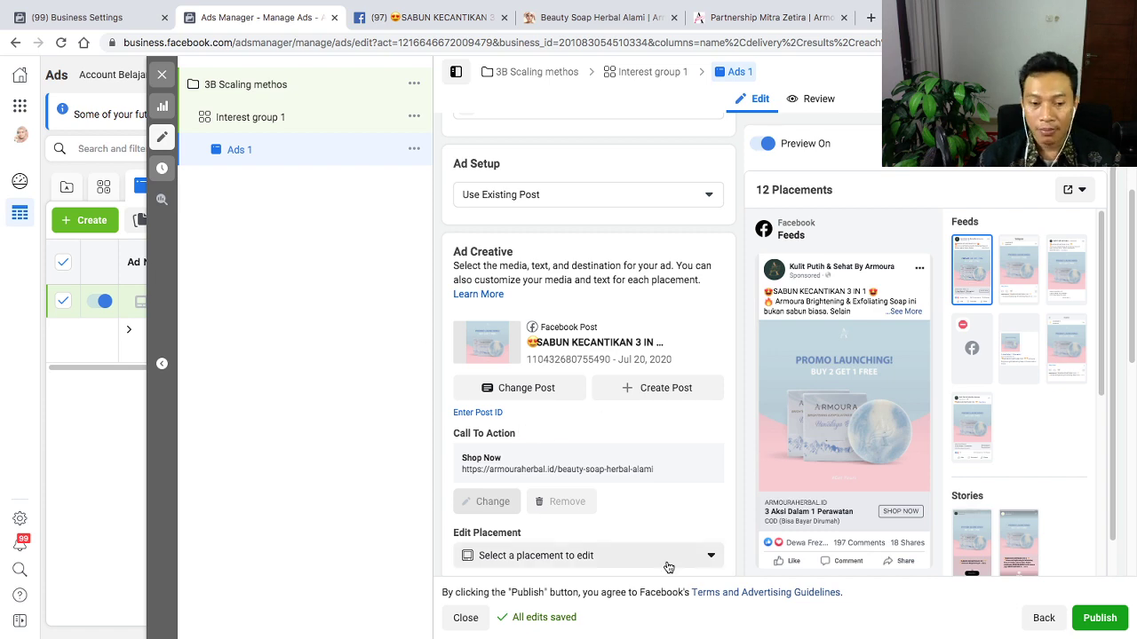
scroll(542, 533, "down", 2)
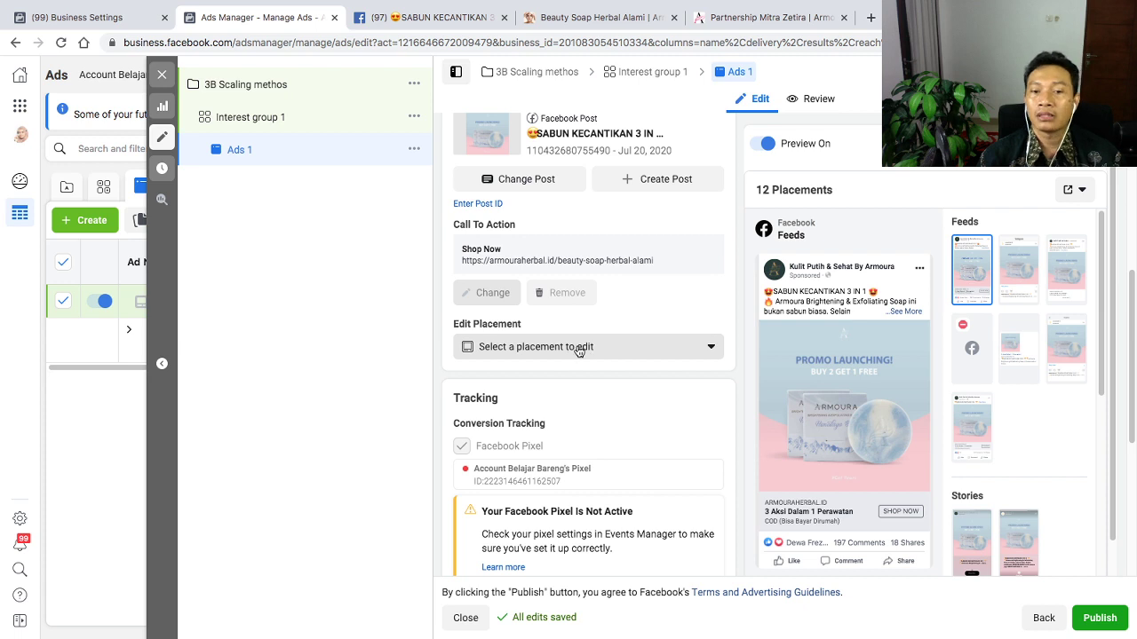
left_click(628, 350)
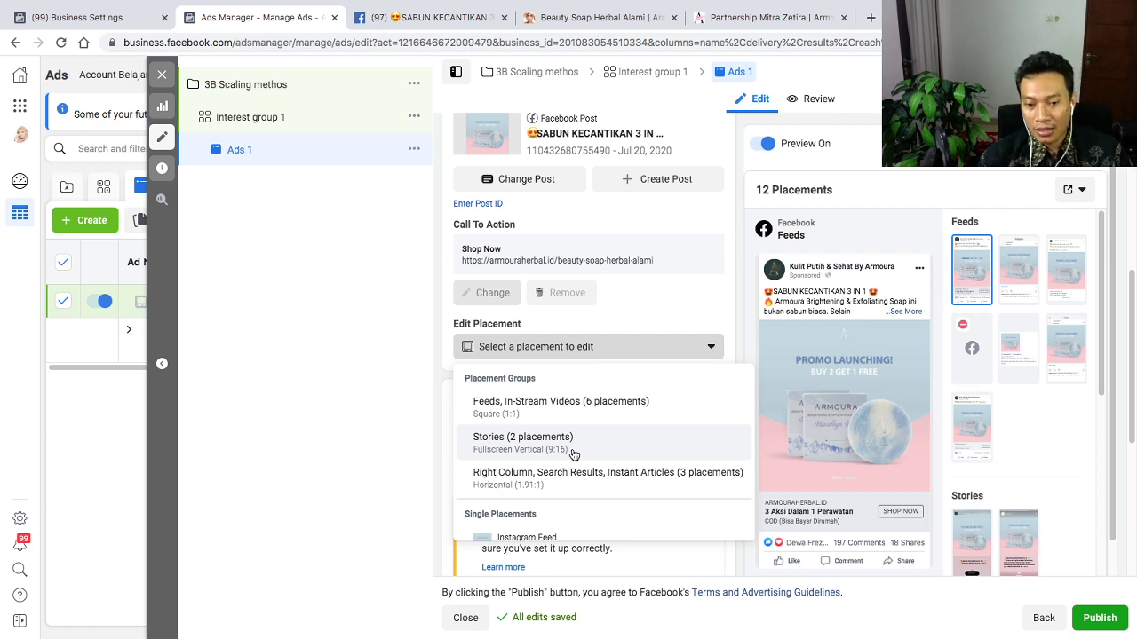
left_click(447, 459)
scroll(571, 468, "down", 4)
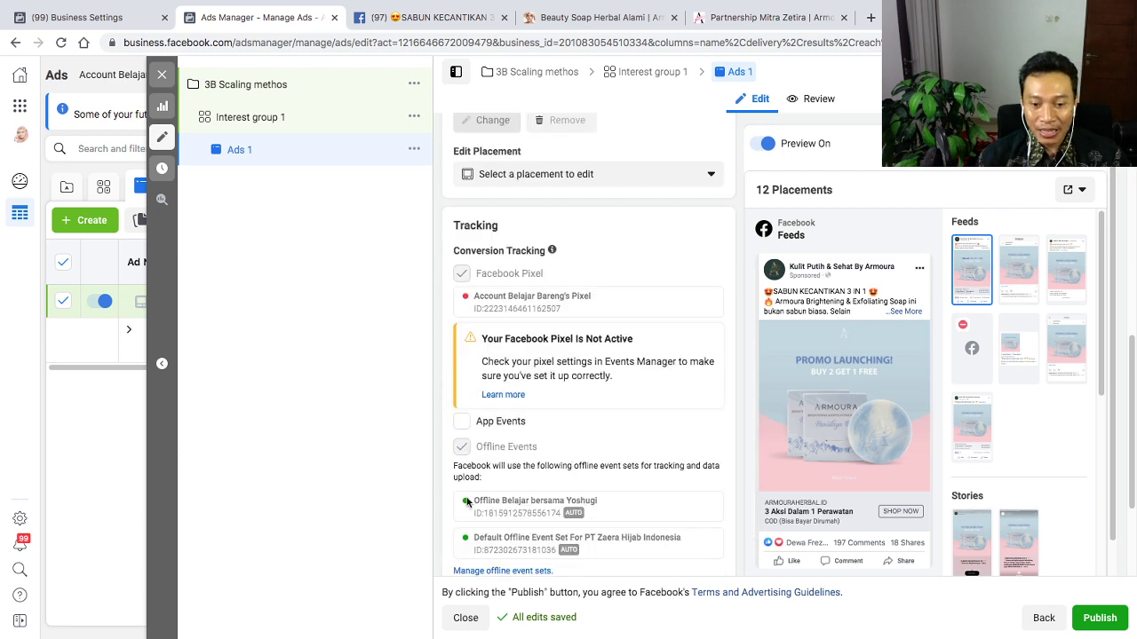
Publish the campaign together with its ad set and ad, and switch the 3B Scaling methos campaign off
left_click(1101, 618)
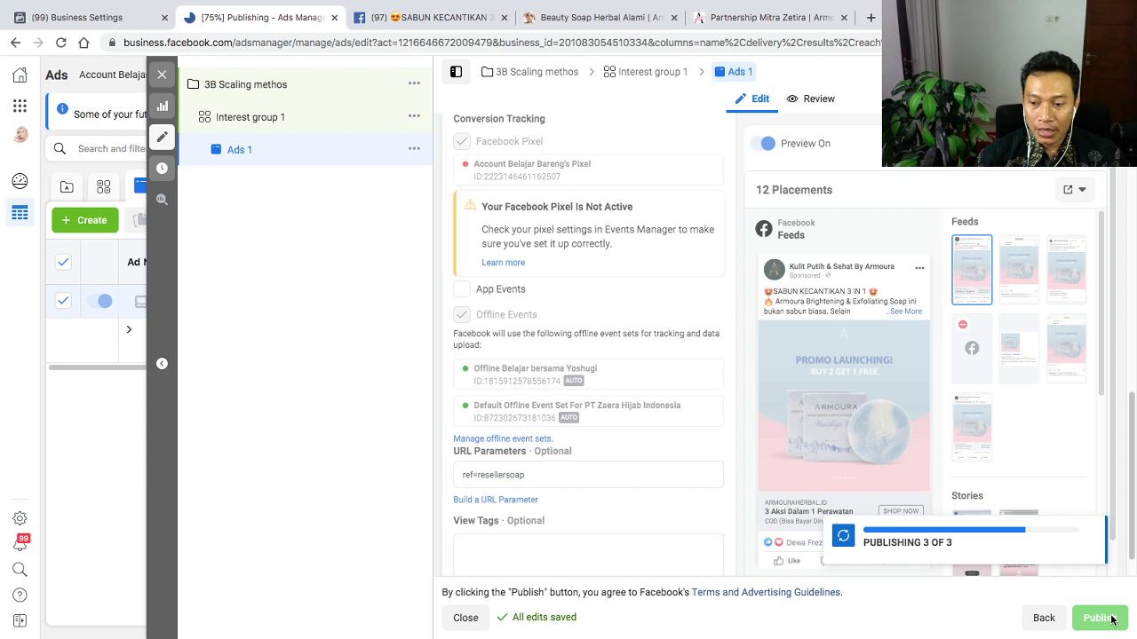
left_click(465, 622)
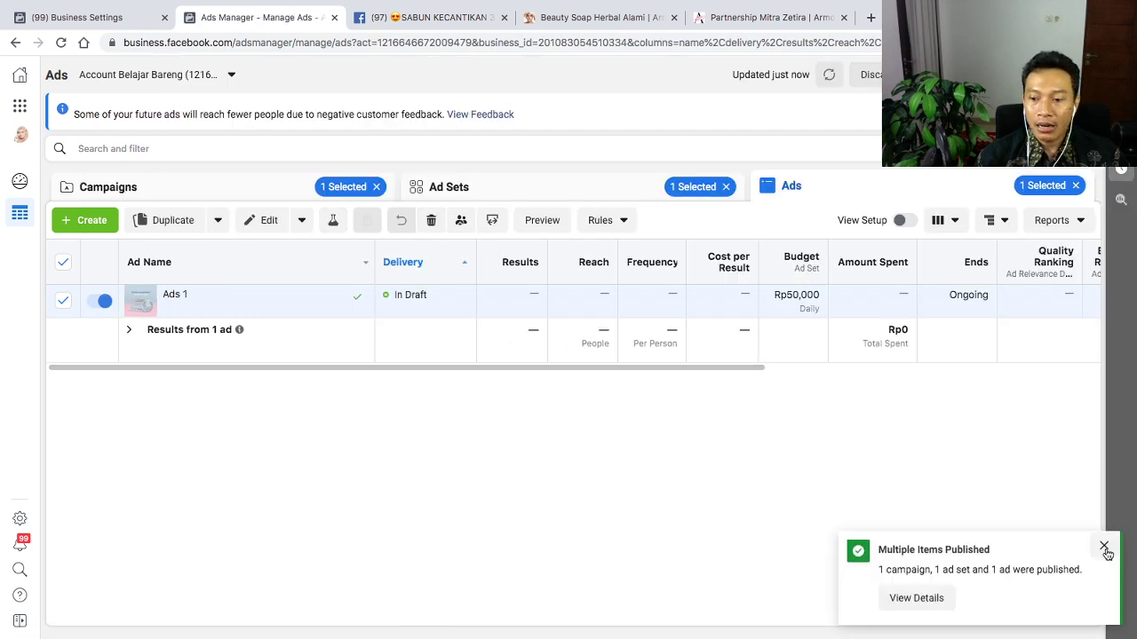
left_click(1105, 547)
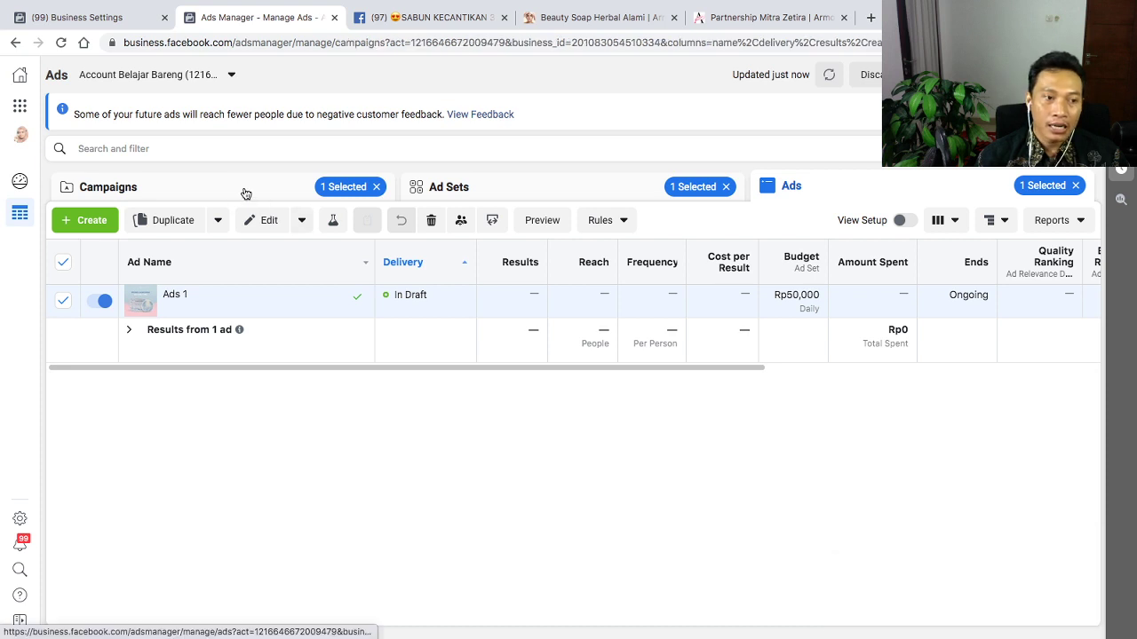
left_click(245, 194)
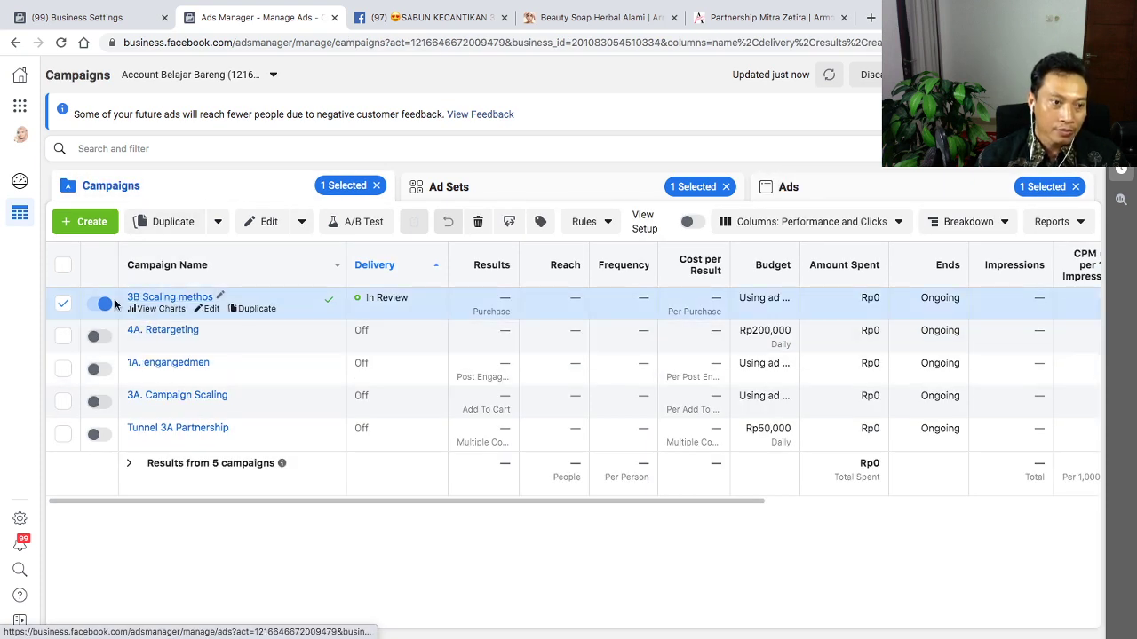
left_click(108, 304)
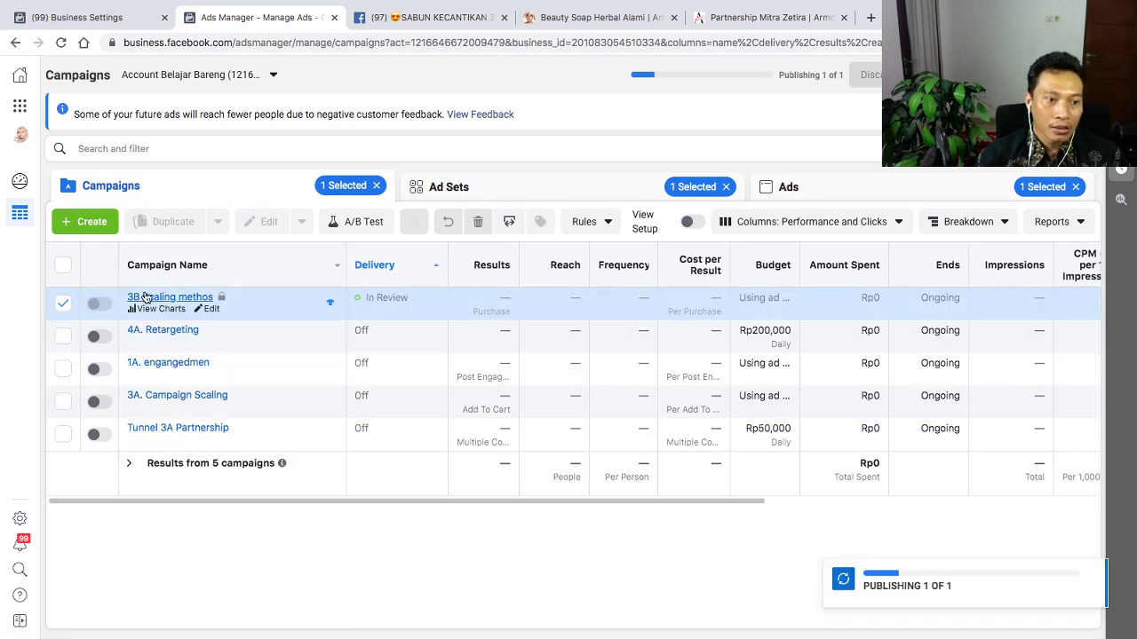
Duplicate Ads 1 in the Interest group 1 ad set within the original campaign, making 4 copies
left_click(148, 298)
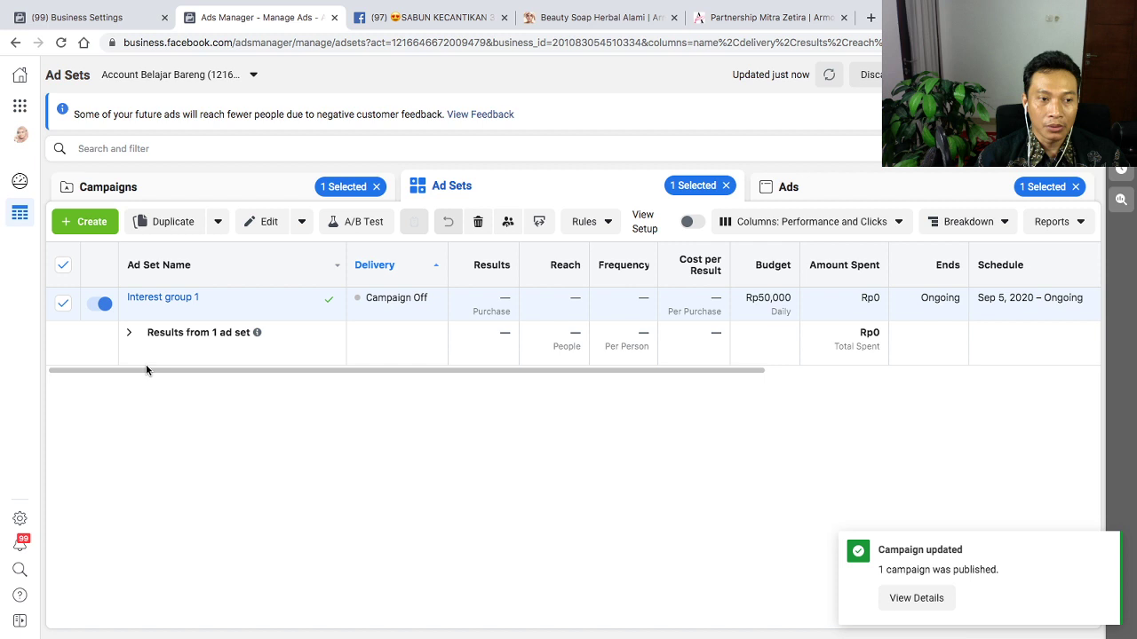
left_click(158, 298)
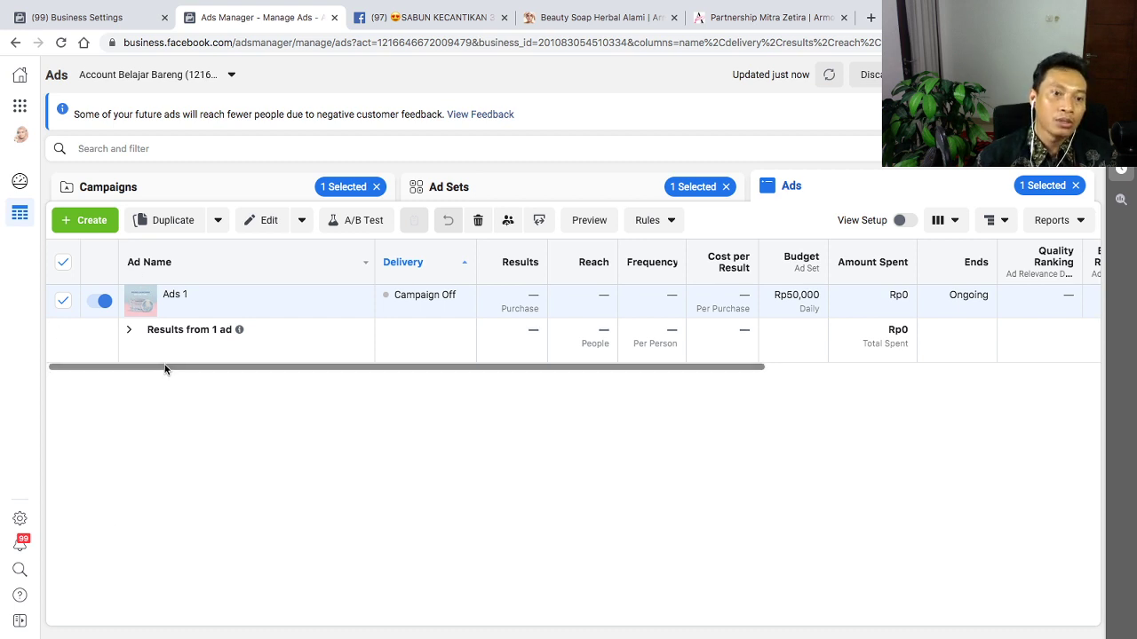
left_click(167, 228)
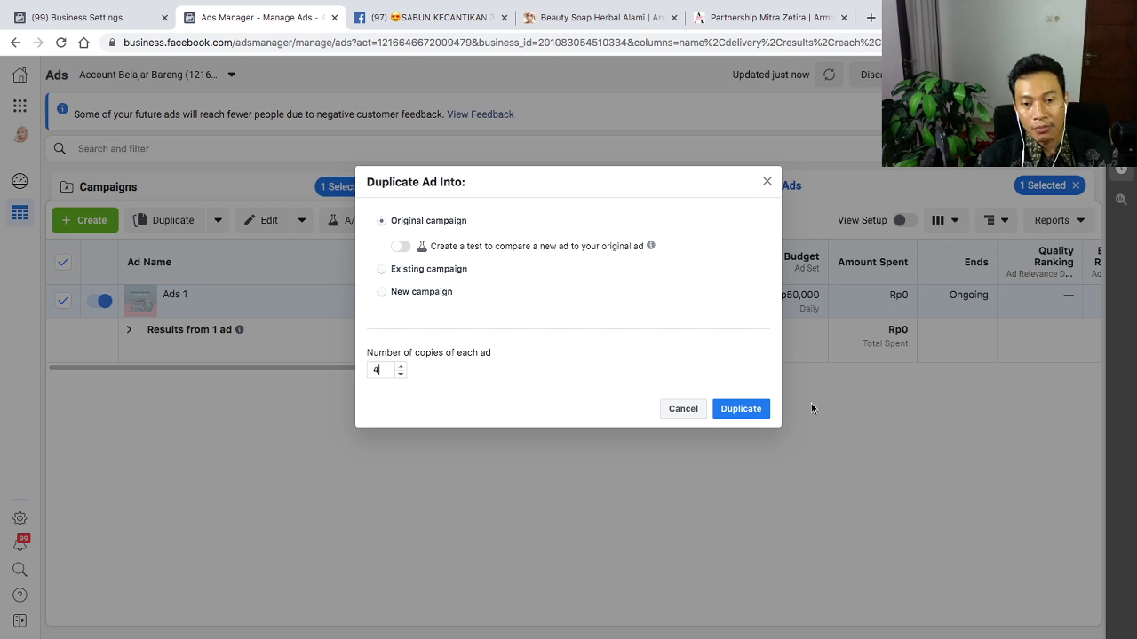
left_click(755, 408)
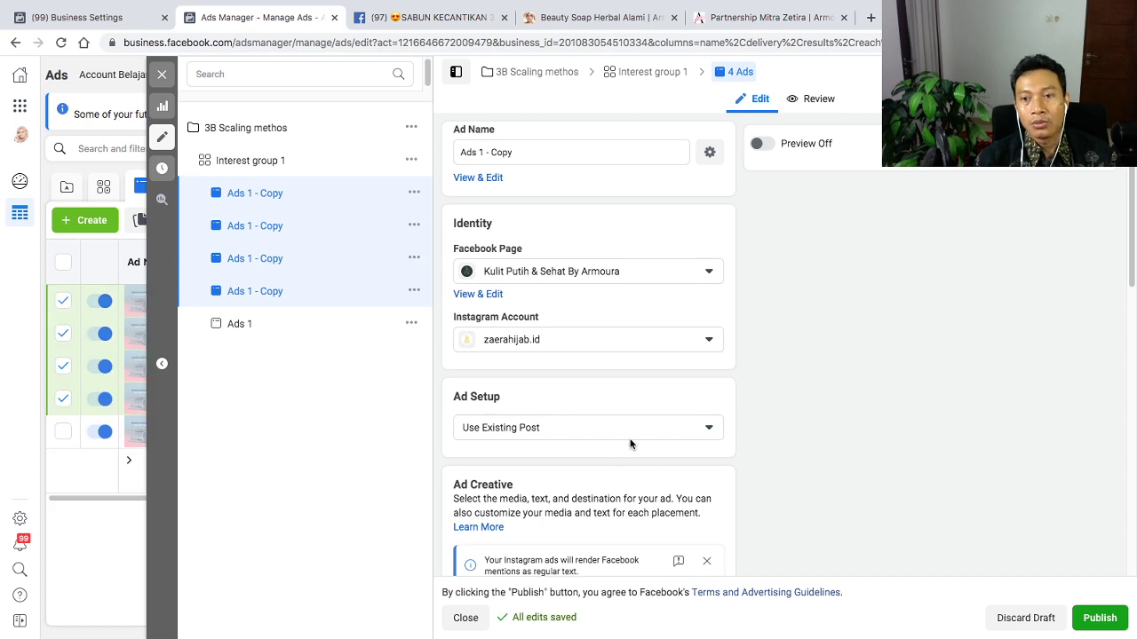
Turn on the ad preview and check the creative and tracking settings of the four ad copies
left_click(764, 145)
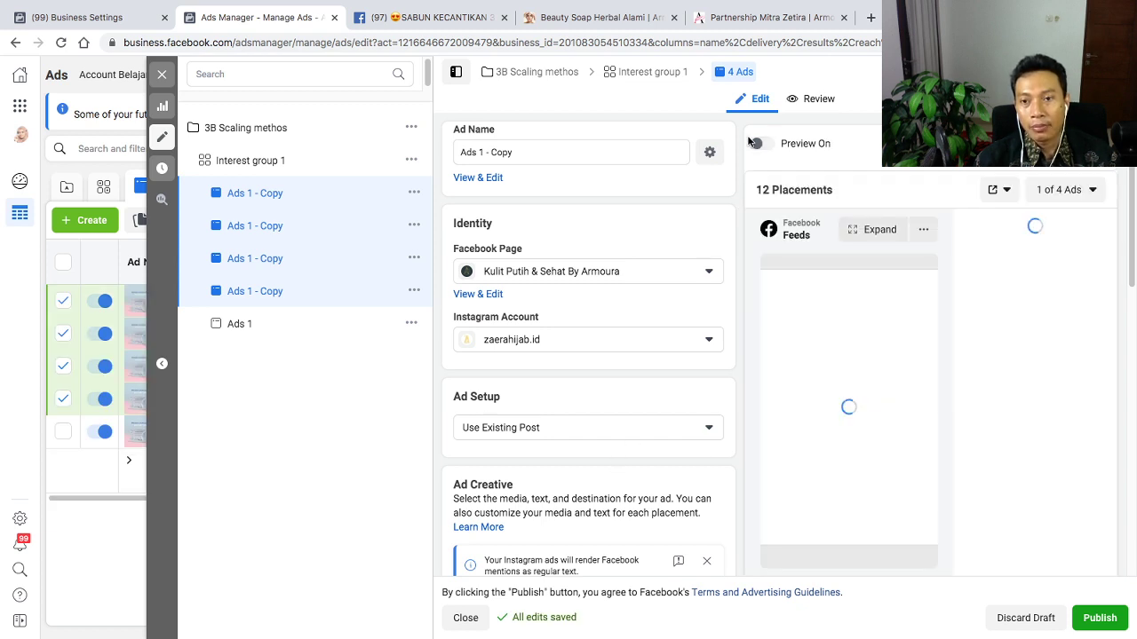
scroll(653, 431, "down", 5)
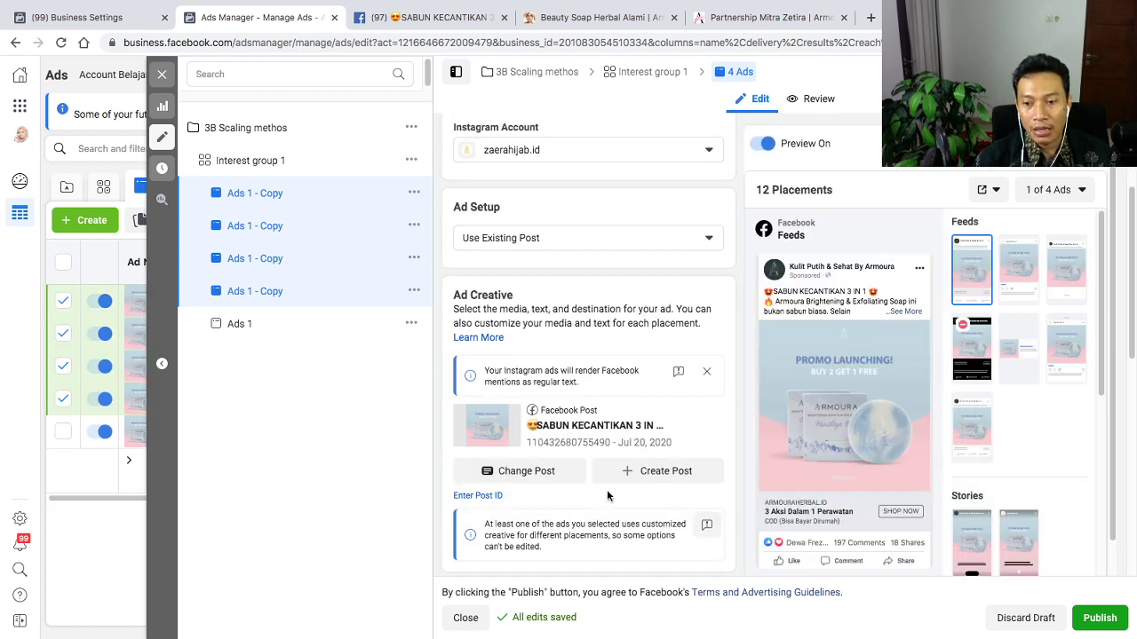
scroll(653, 431, "down", 4)
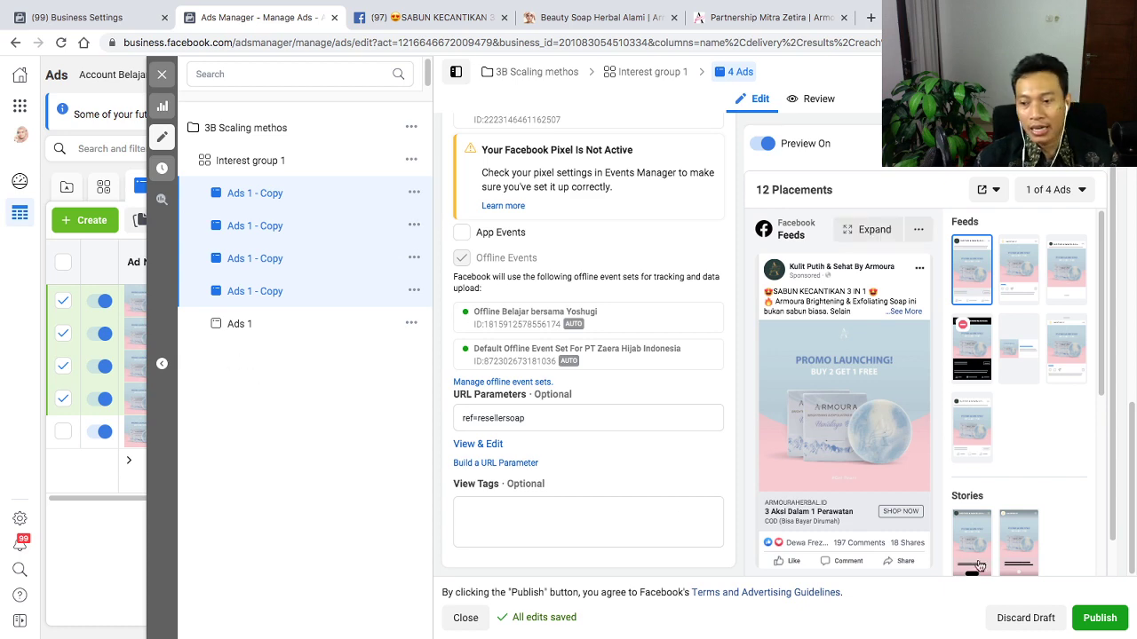
Publish the four copies of Ads 1 and close the editor
left_click(1088, 621)
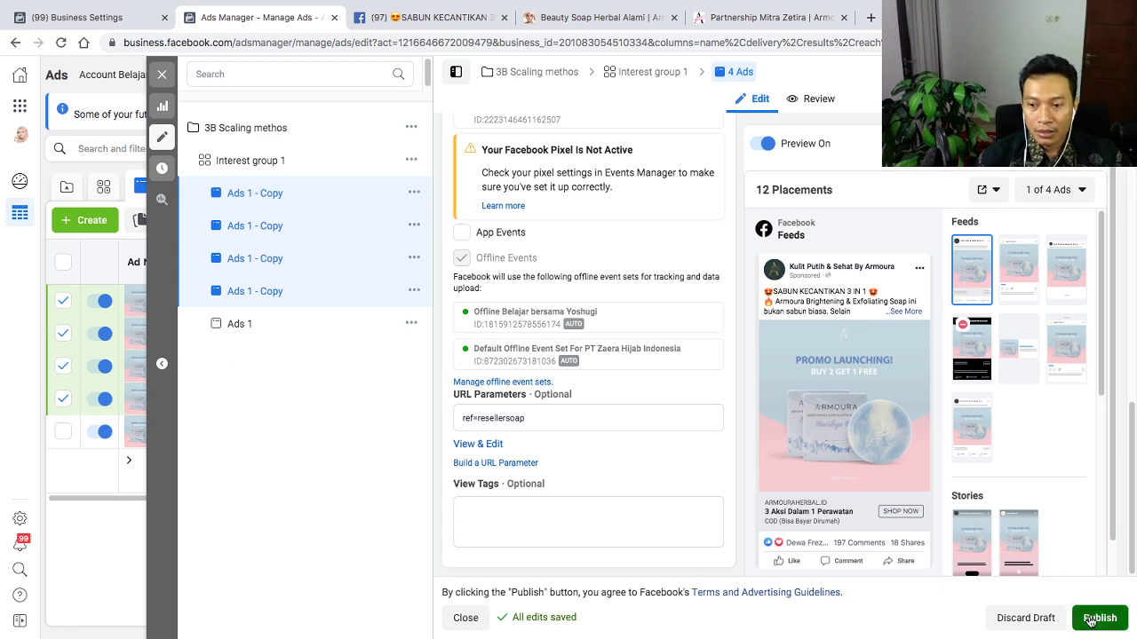
scroll(560, 320, "up", 5)
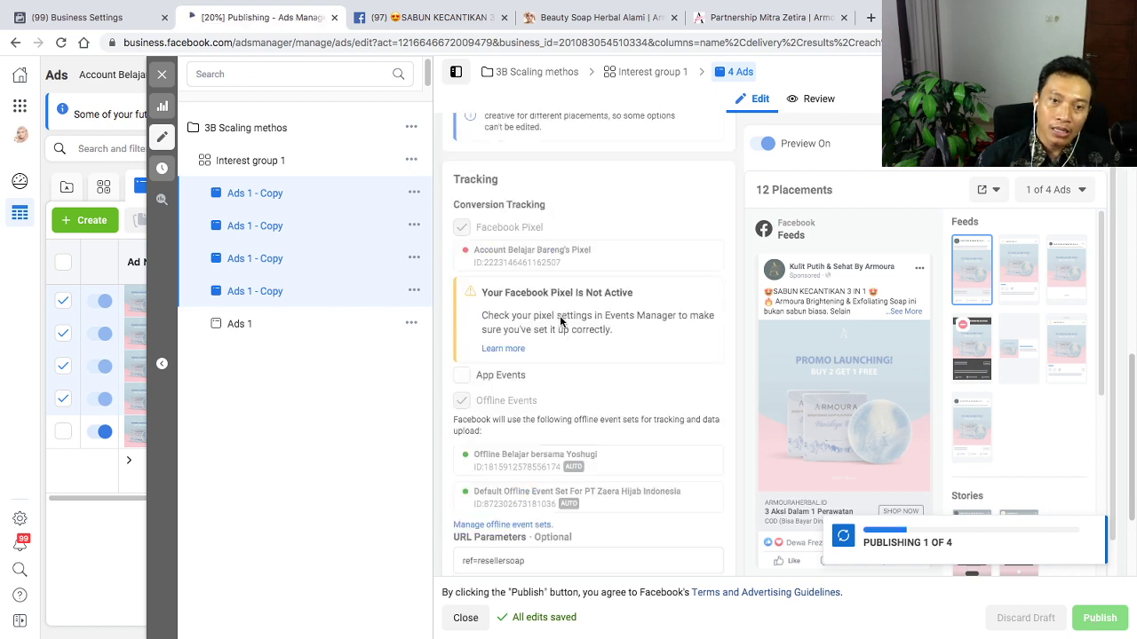
scroll(560, 315, "up", 3)
scroll(532, 373, "up", 1)
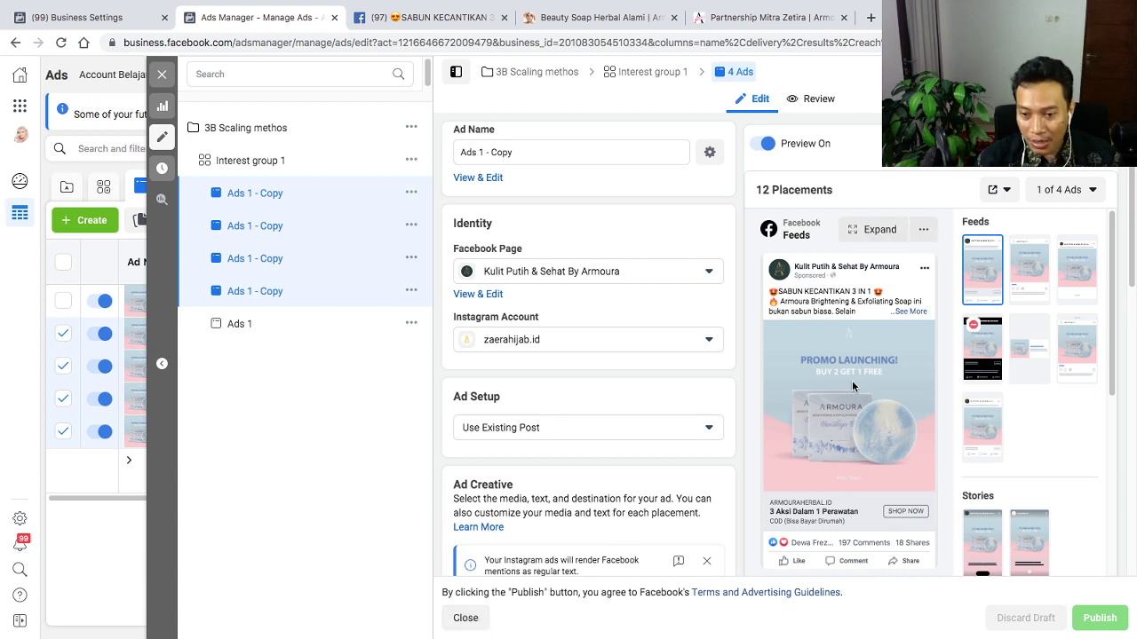
left_click(458, 617)
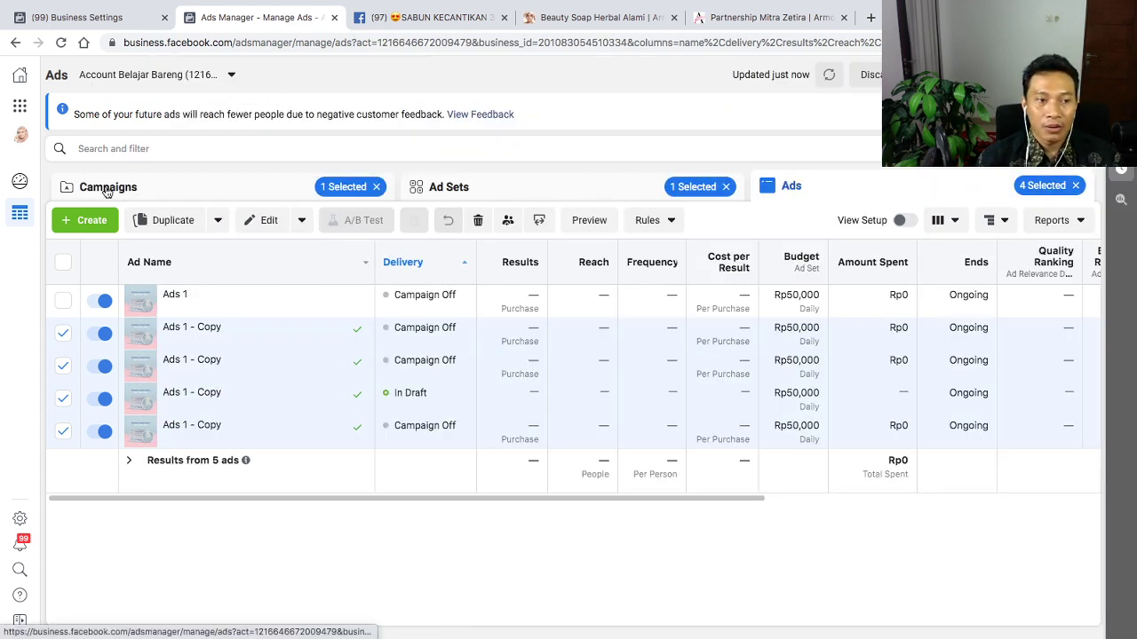
Review the structure of the 3B Scaling methos campaign, going through its Interest group 1 ad set and the ads inside
left_click(160, 192)
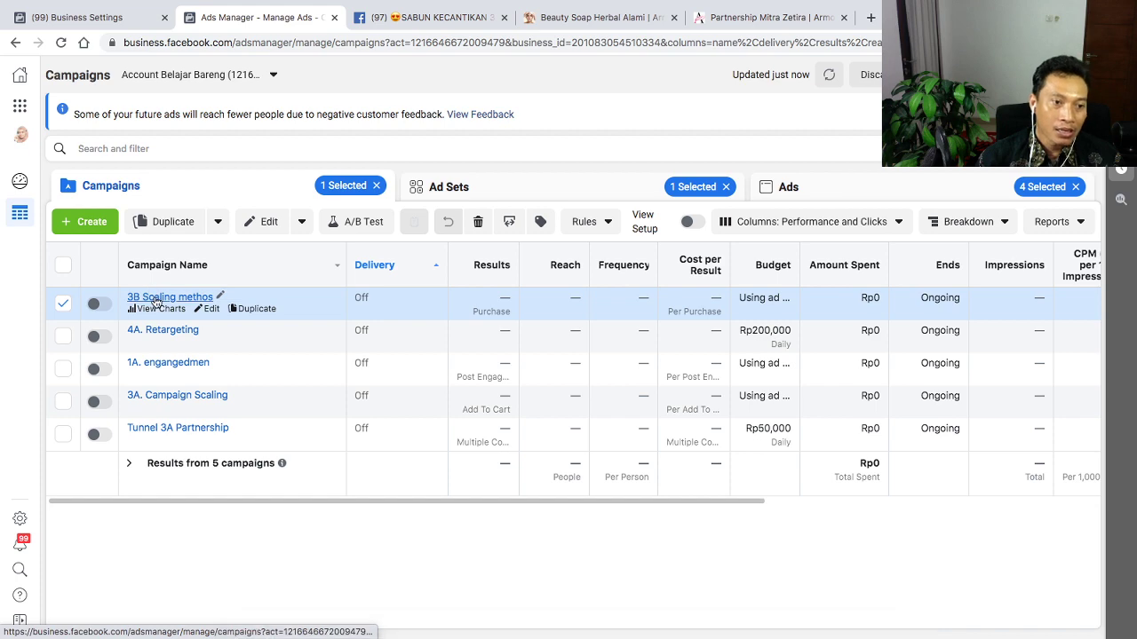
left_click(155, 297)
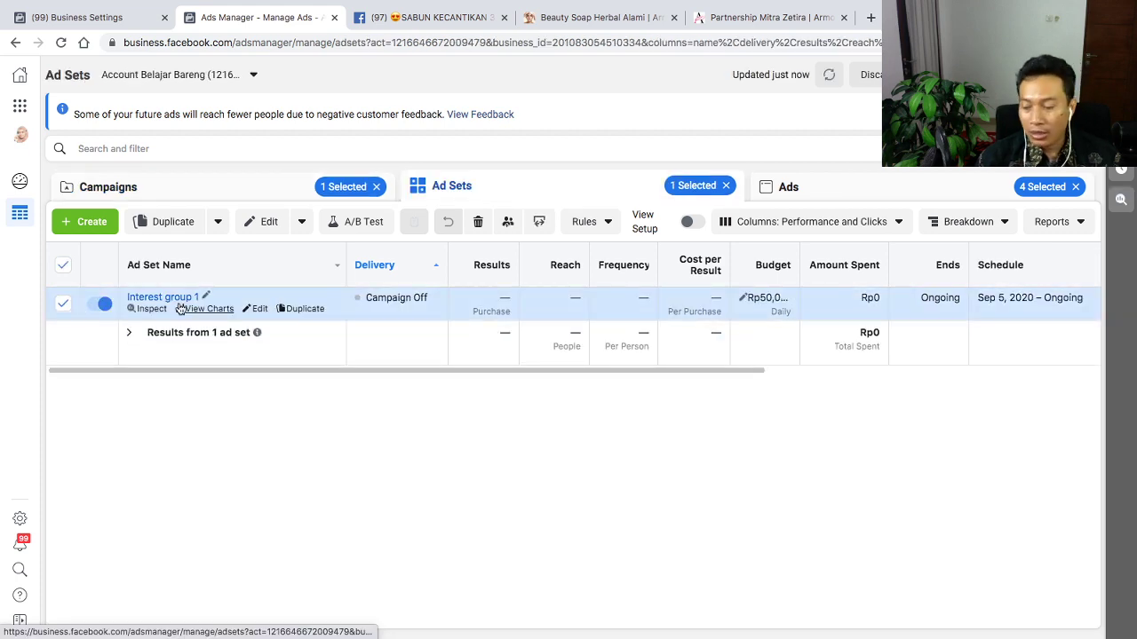
left_click(182, 299)
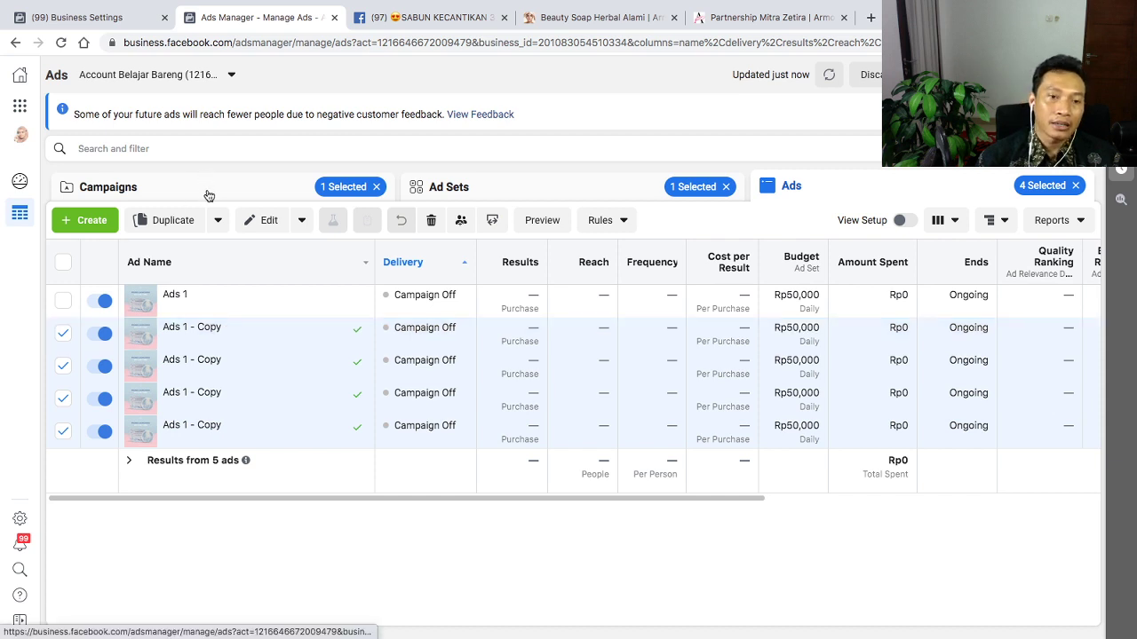
left_click(210, 192)
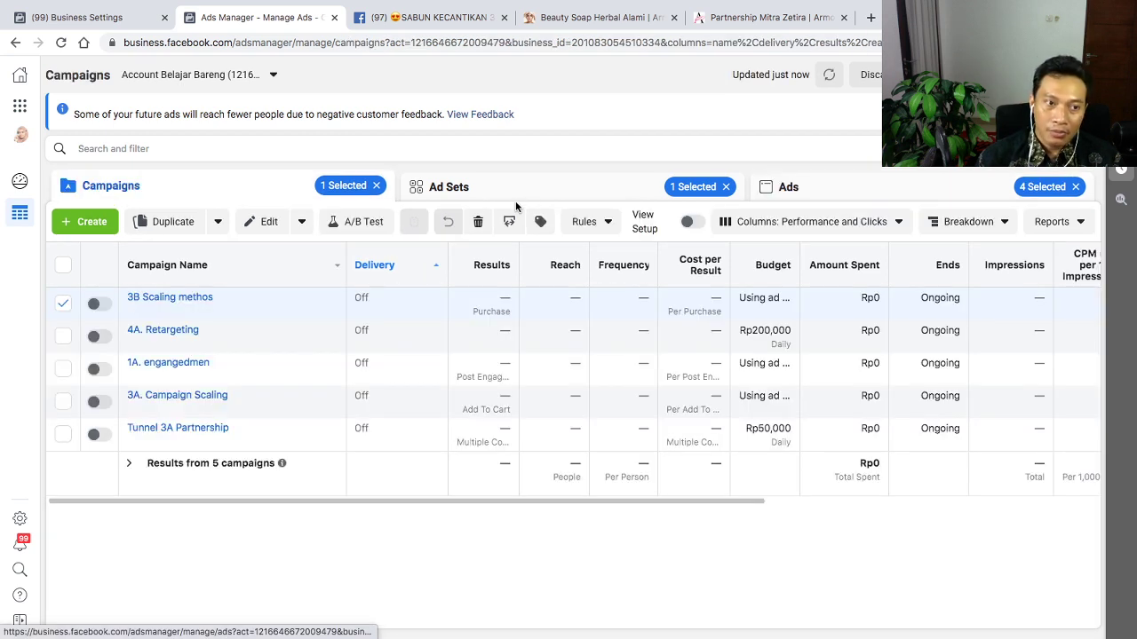
left_click(199, 299)
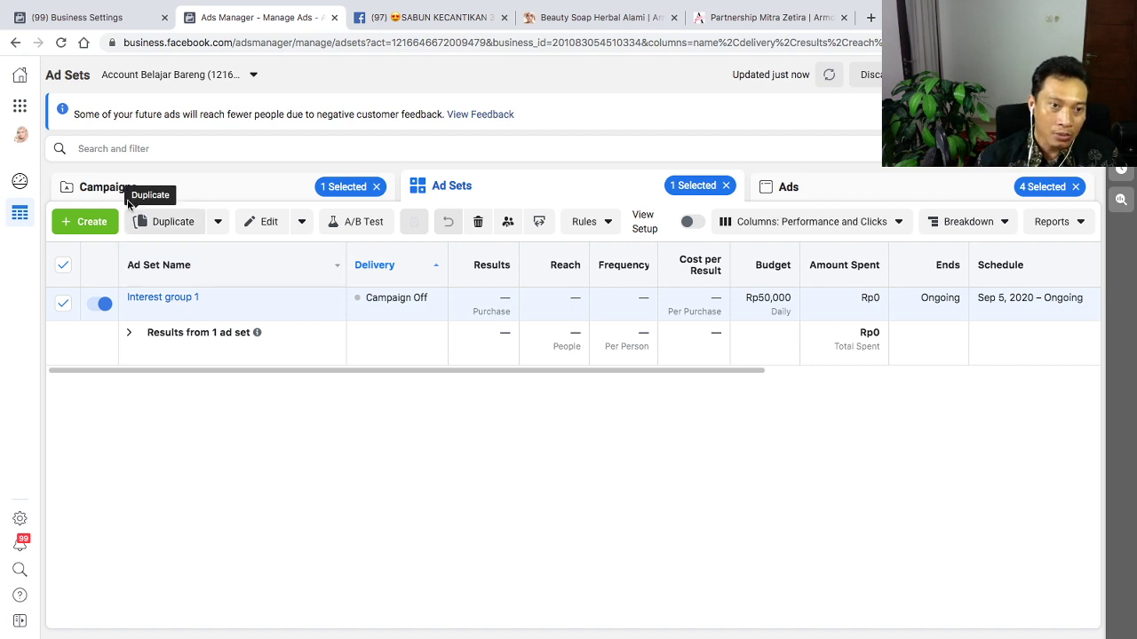
left_click(284, 197)
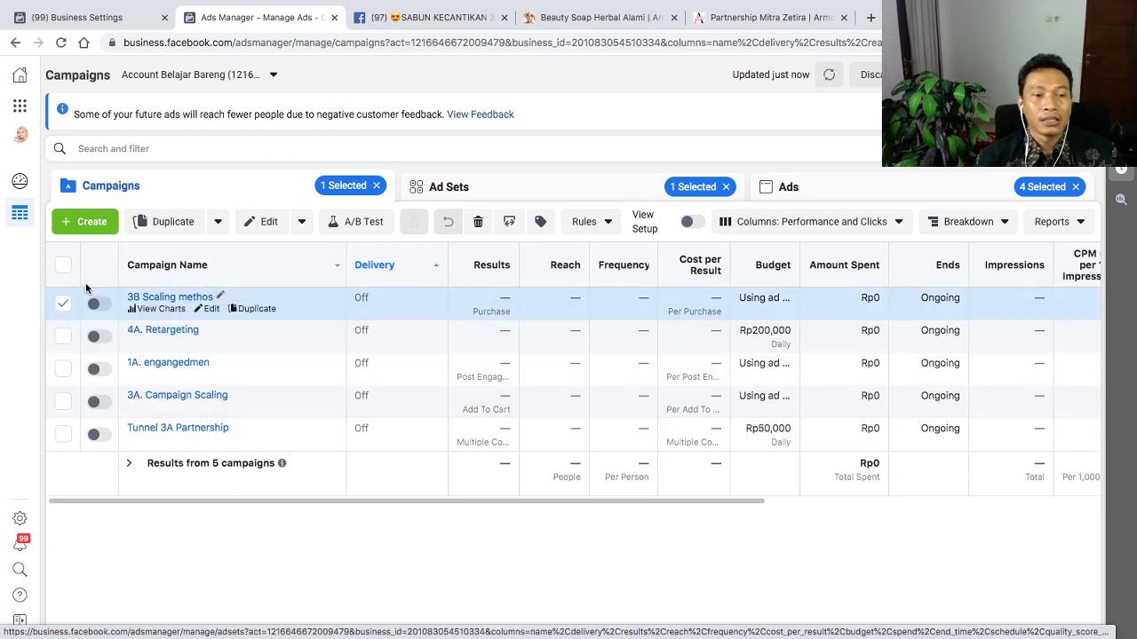
left_click(160, 298)
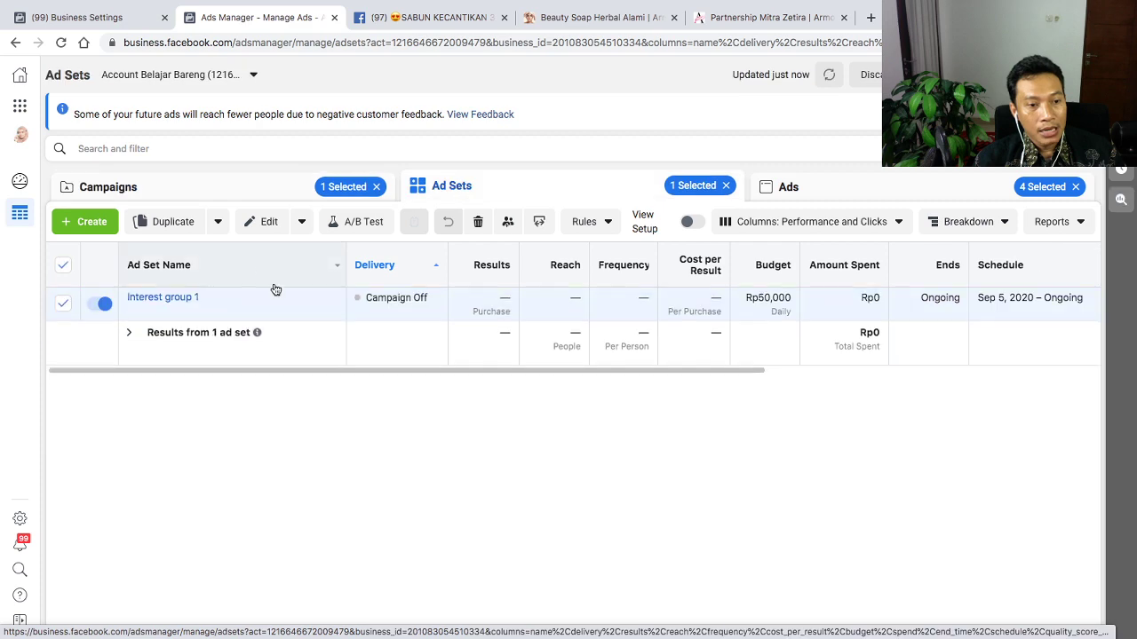
left_click(147, 298)
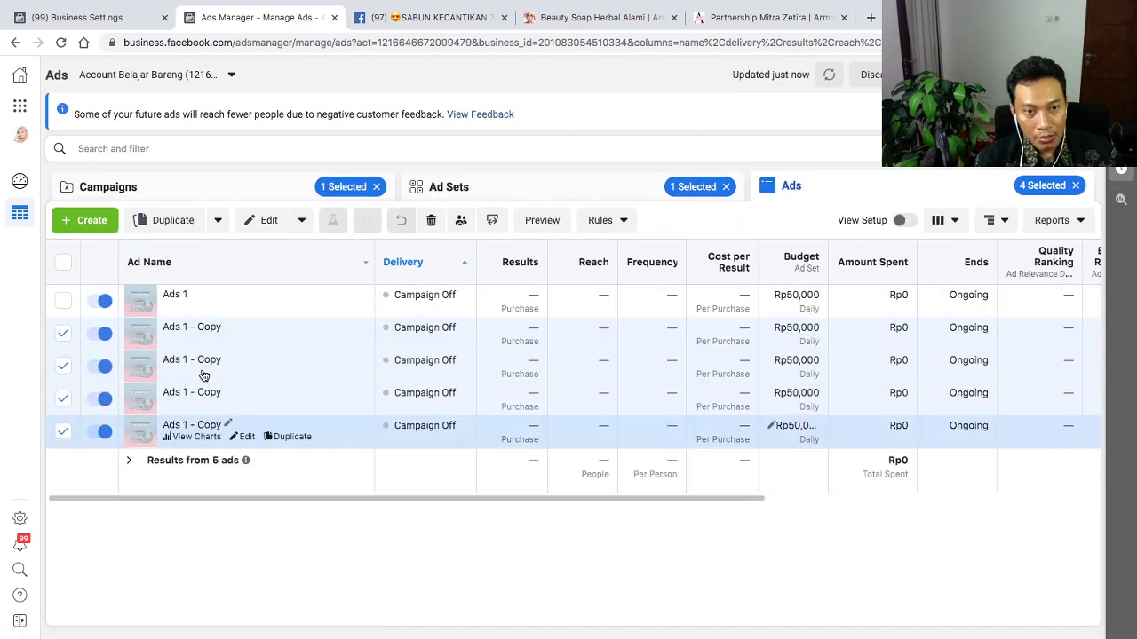
Duplicate the Interest group 1 ad set once within the original campaign, together with its ads
left_click(622, 185)
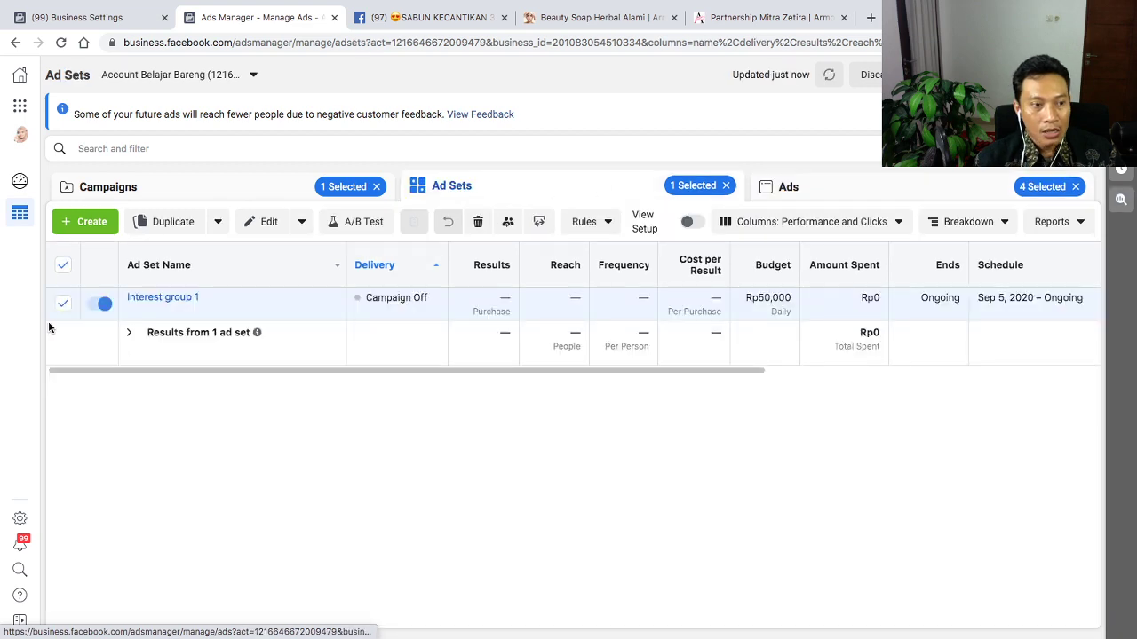
left_click(164, 222)
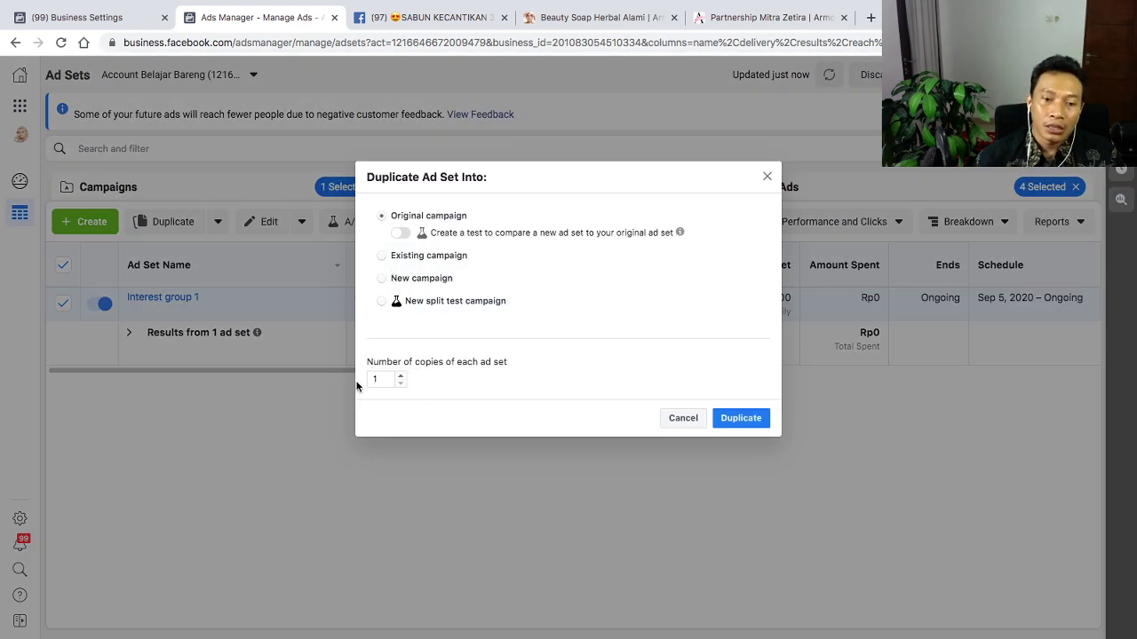
left_click(730, 417)
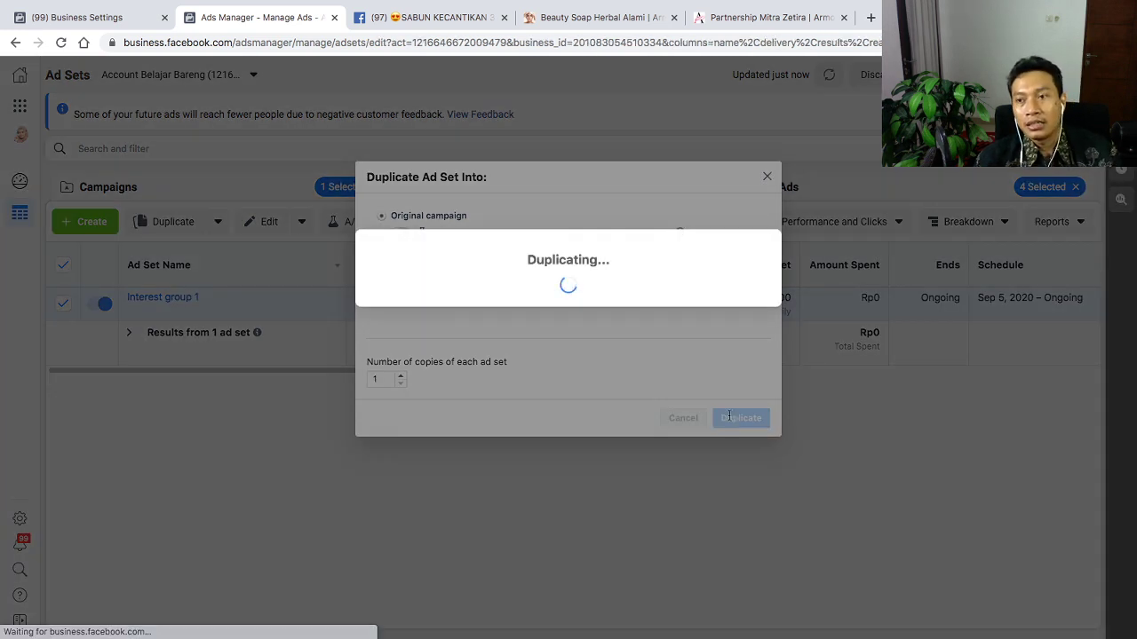
scroll(619, 369, "down", 10)
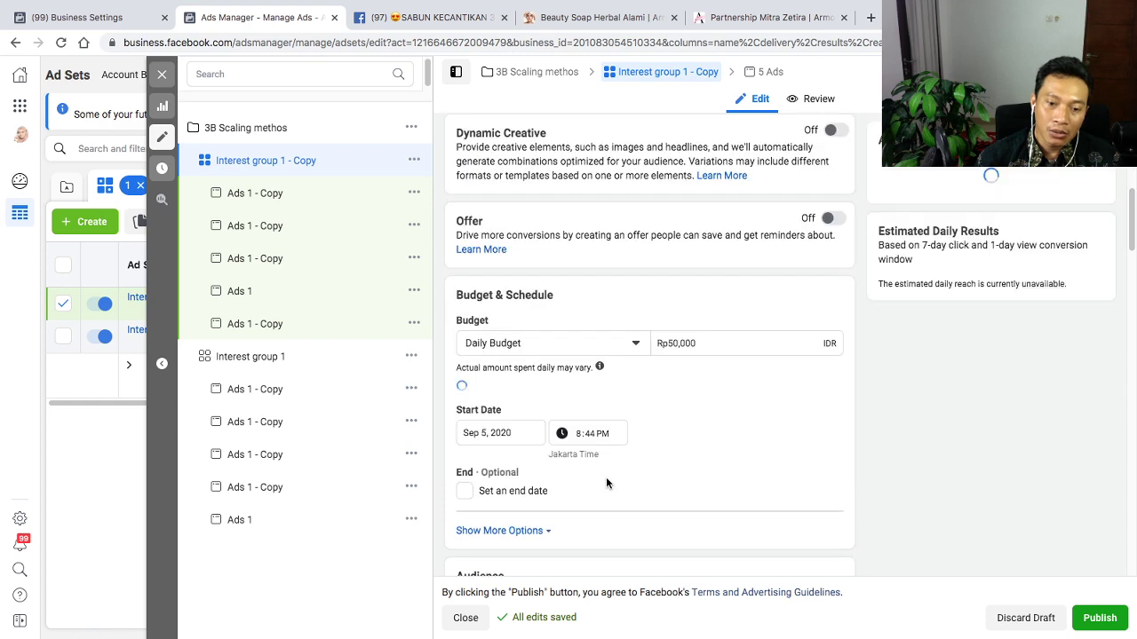
Remove the Reseller employer and the Reseller interest from the copied ad set's detailed targeting
scroll(566, 482, "down", 5)
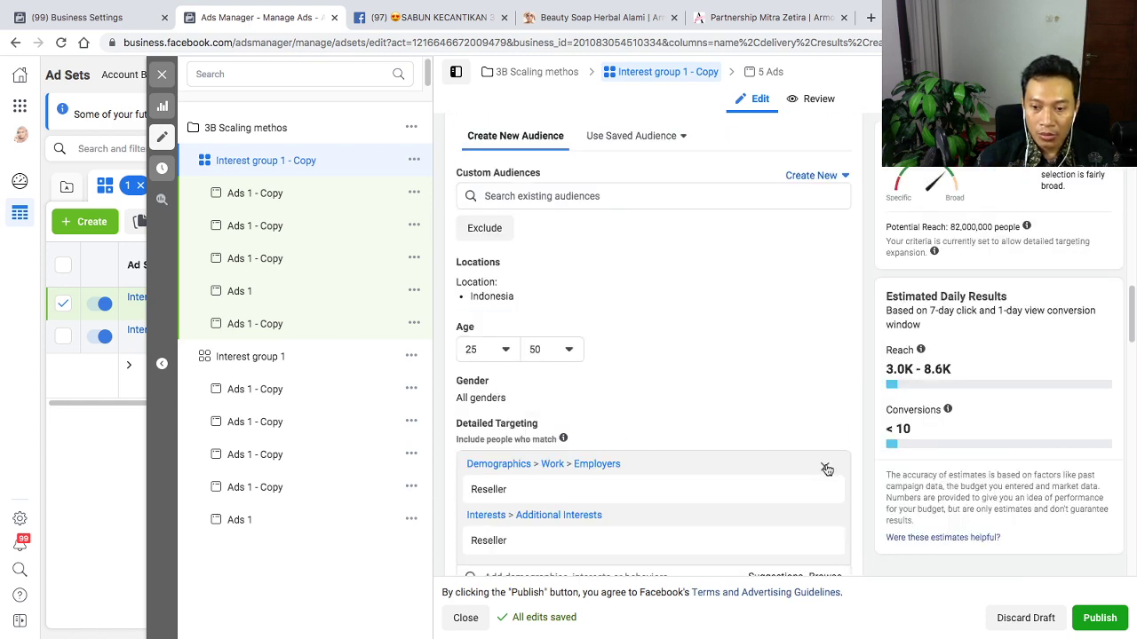
left_click(826, 469)
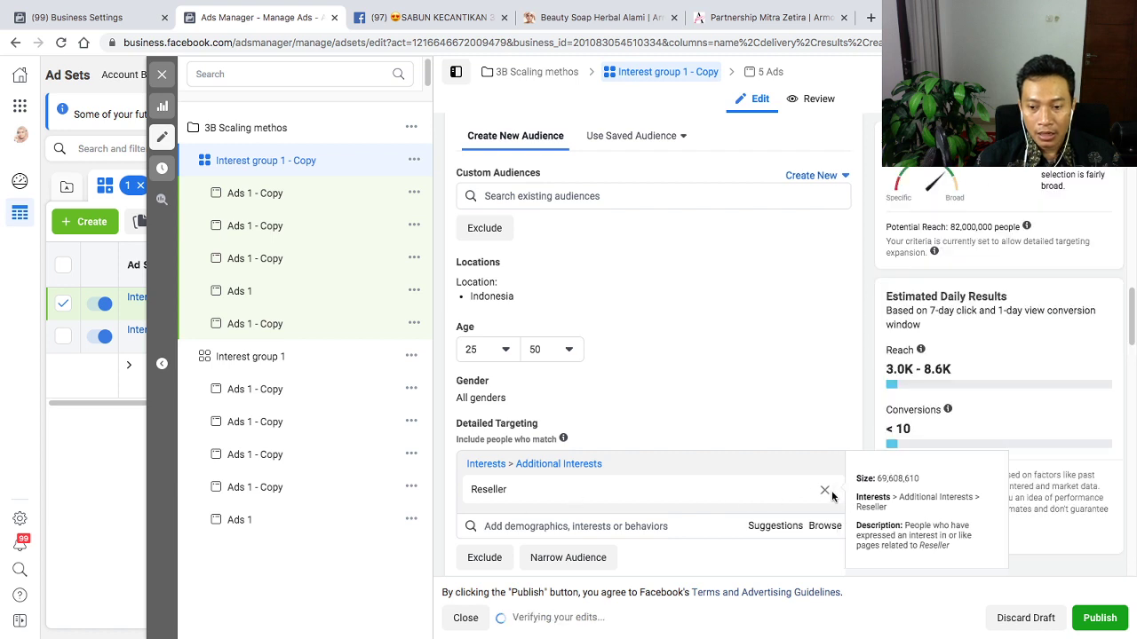
left_click(824, 489)
scroll(475, 478, "down", 1)
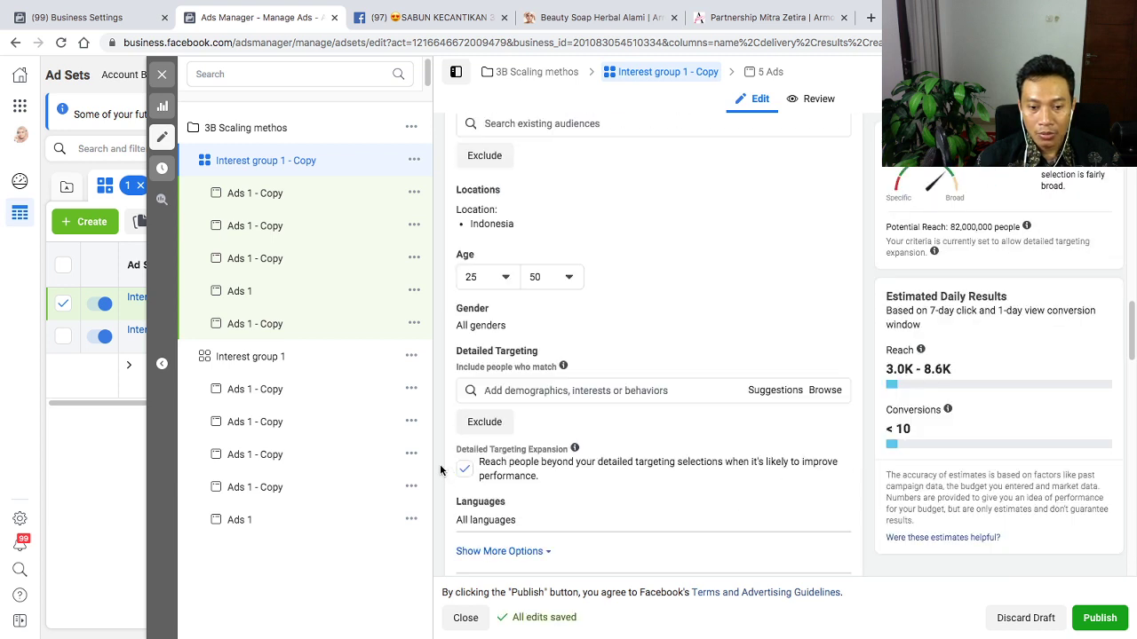
Add the interests Drop shipping, E-commerce and Digital marketing to the copied ad set's detailed targeting
left_click(631, 391)
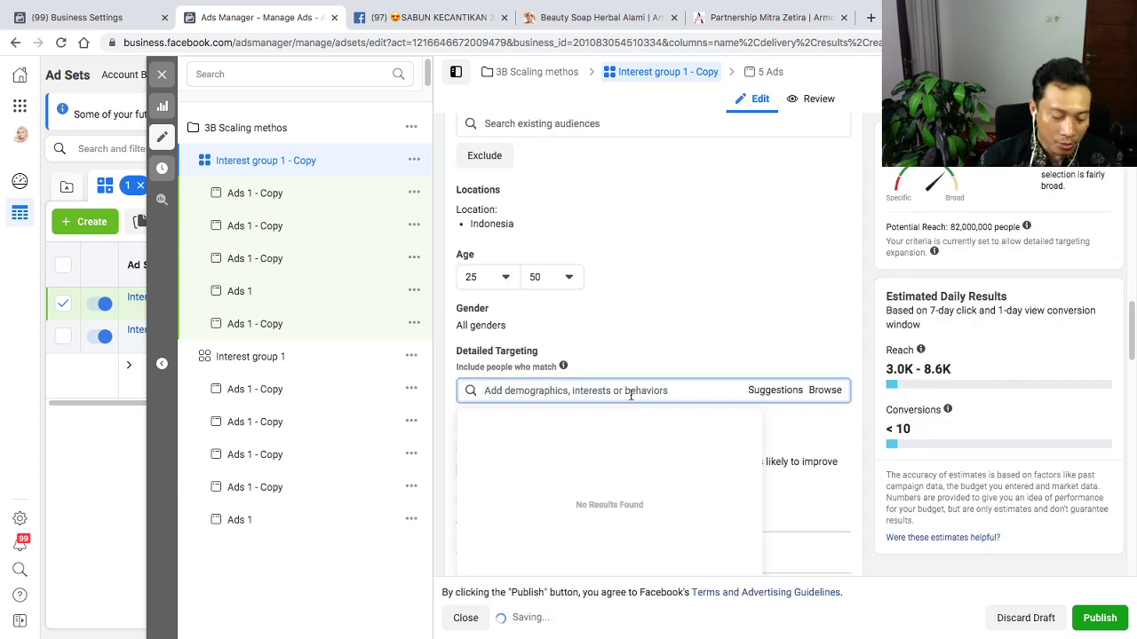
type("drop")
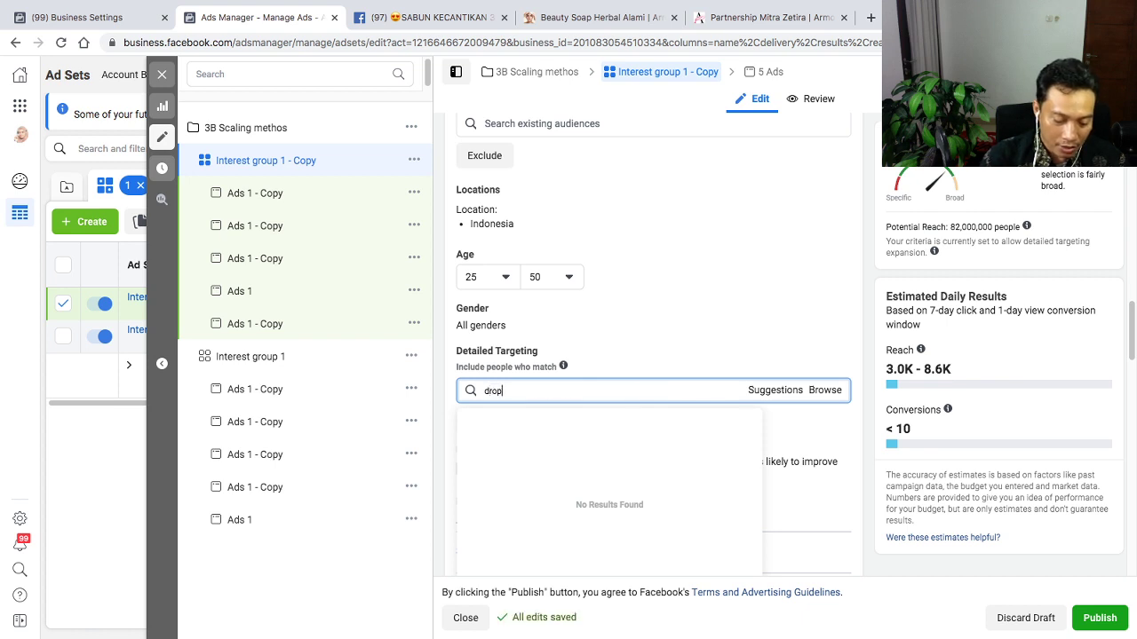
type("shipper")
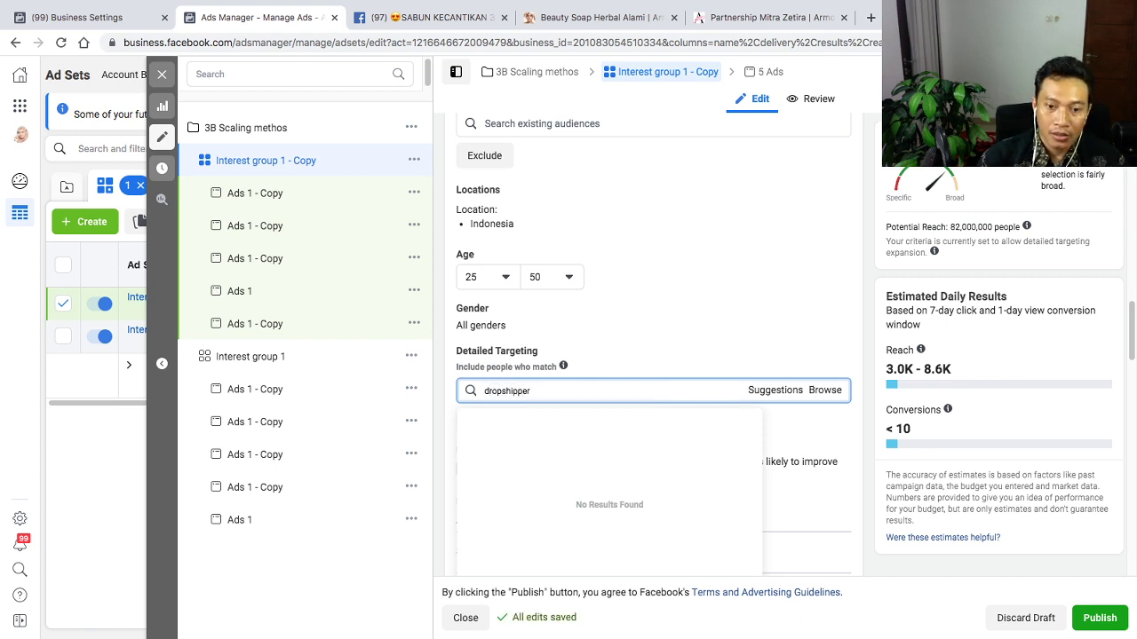
left_click(786, 391)
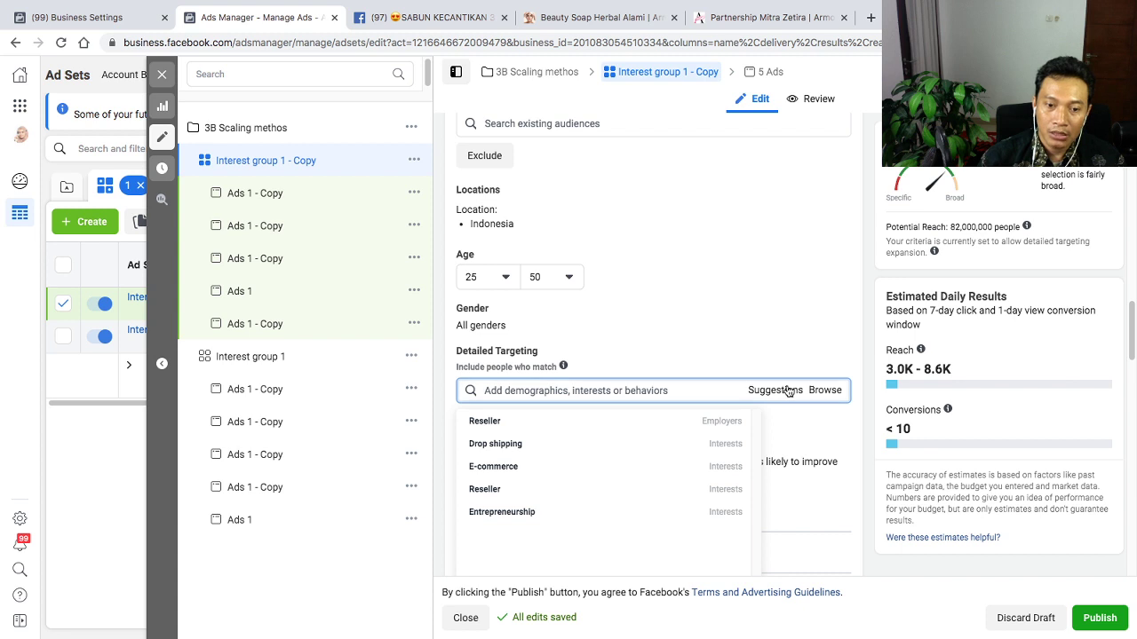
left_click(497, 443)
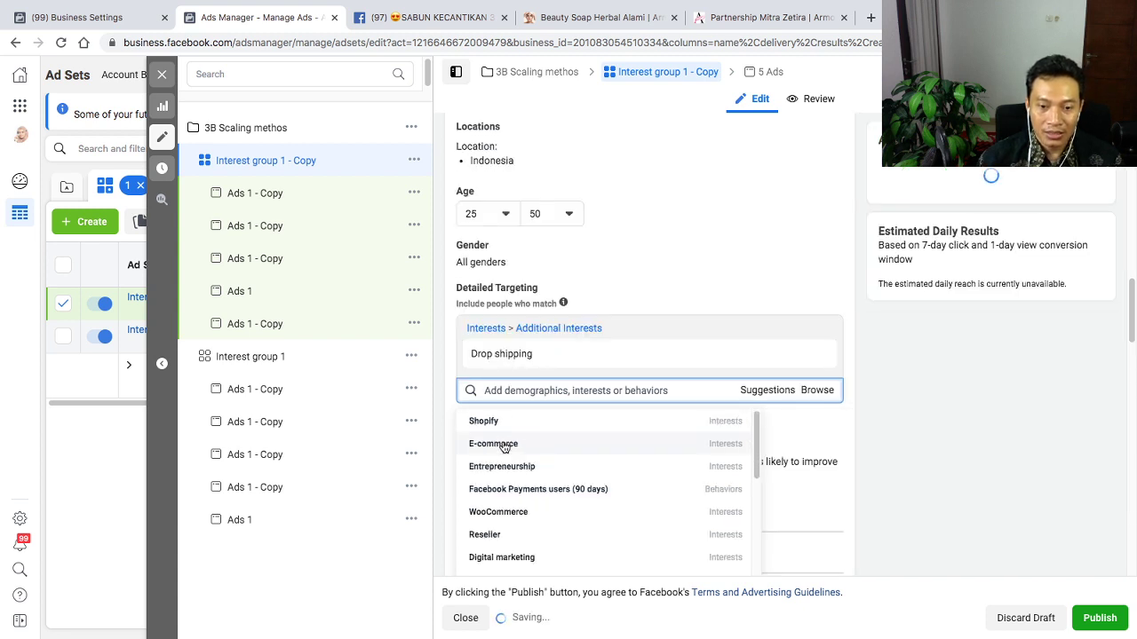
left_click(499, 444)
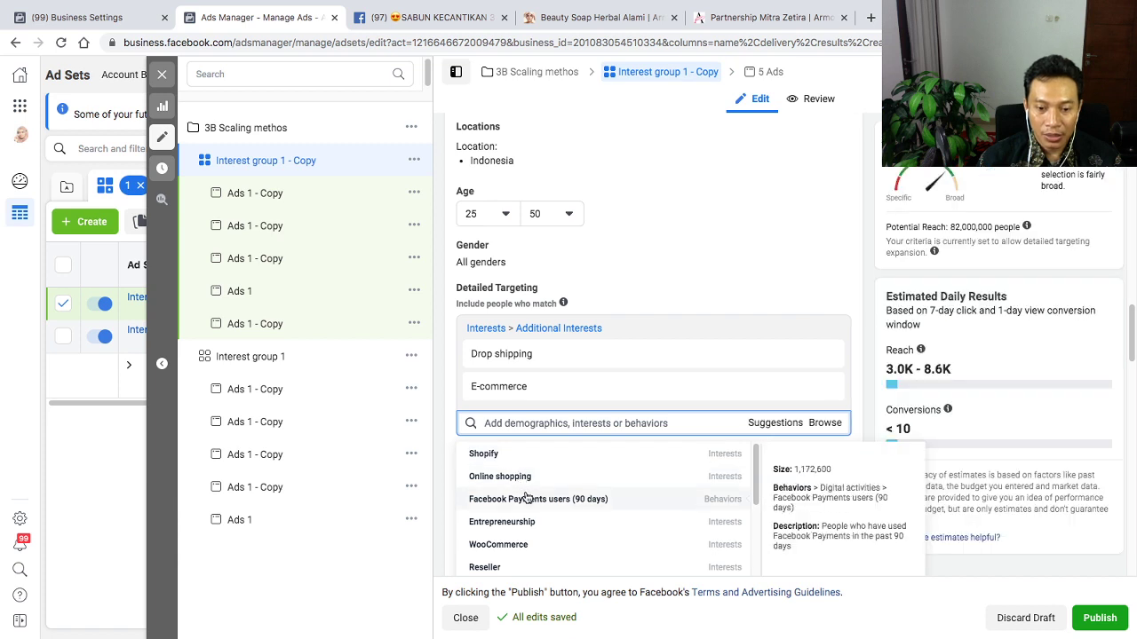
scroll(525, 497, "down", 2)
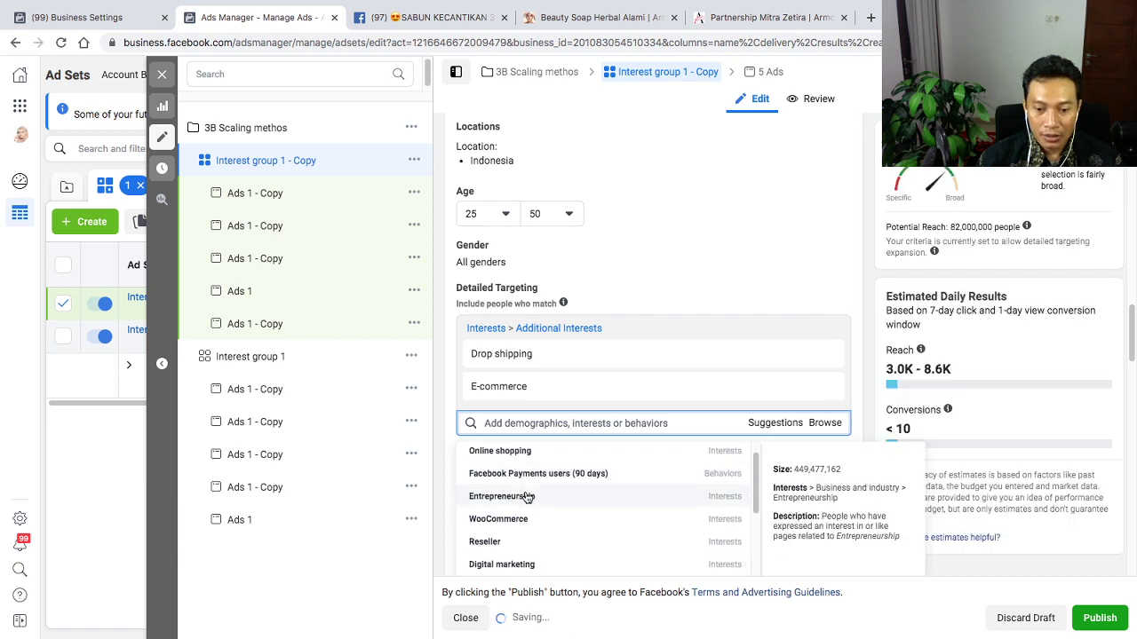
scroll(526, 515, "down", 1)
left_click(514, 550)
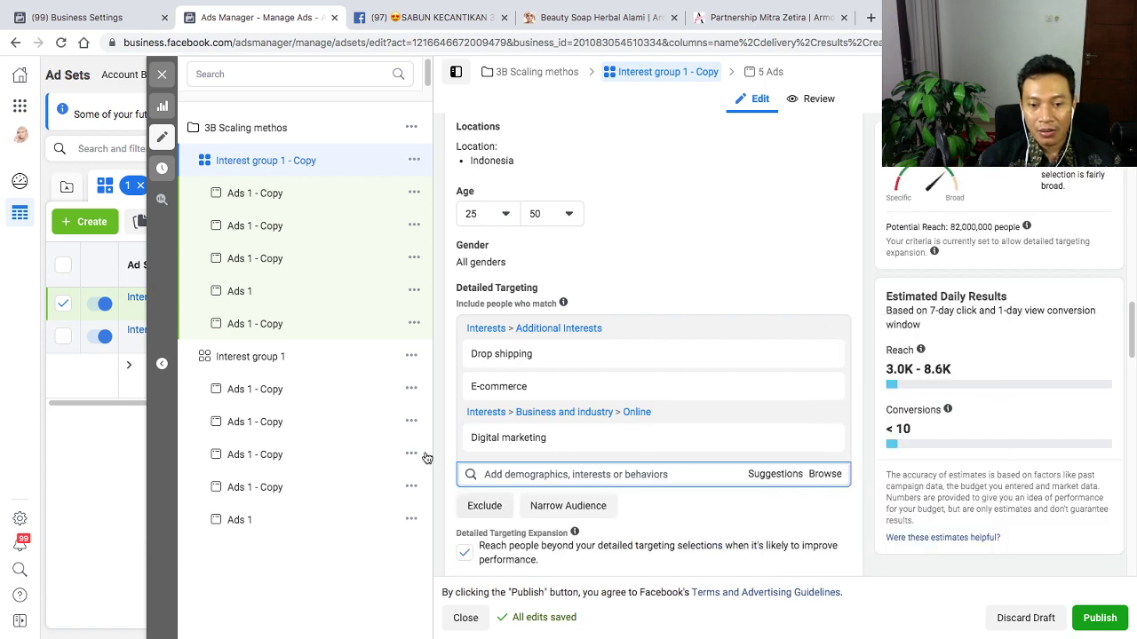
Compare the estimated results with detailed targeting expansion off and on, and review the ad set's placements
left_click(465, 554)
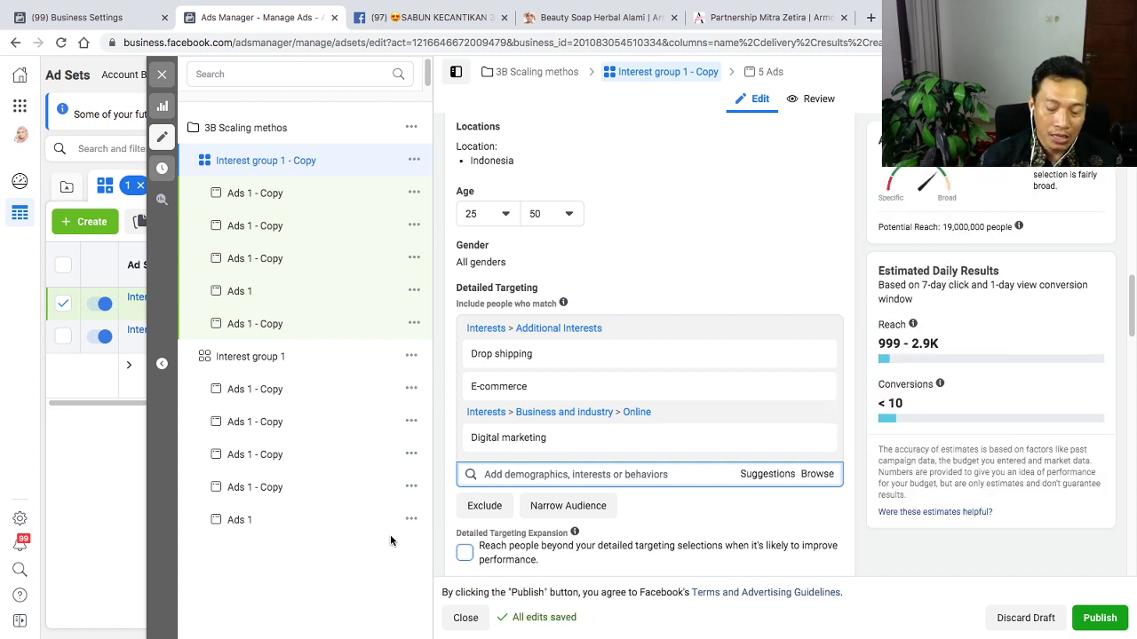
left_click(462, 552)
scroll(482, 409, "down", 1)
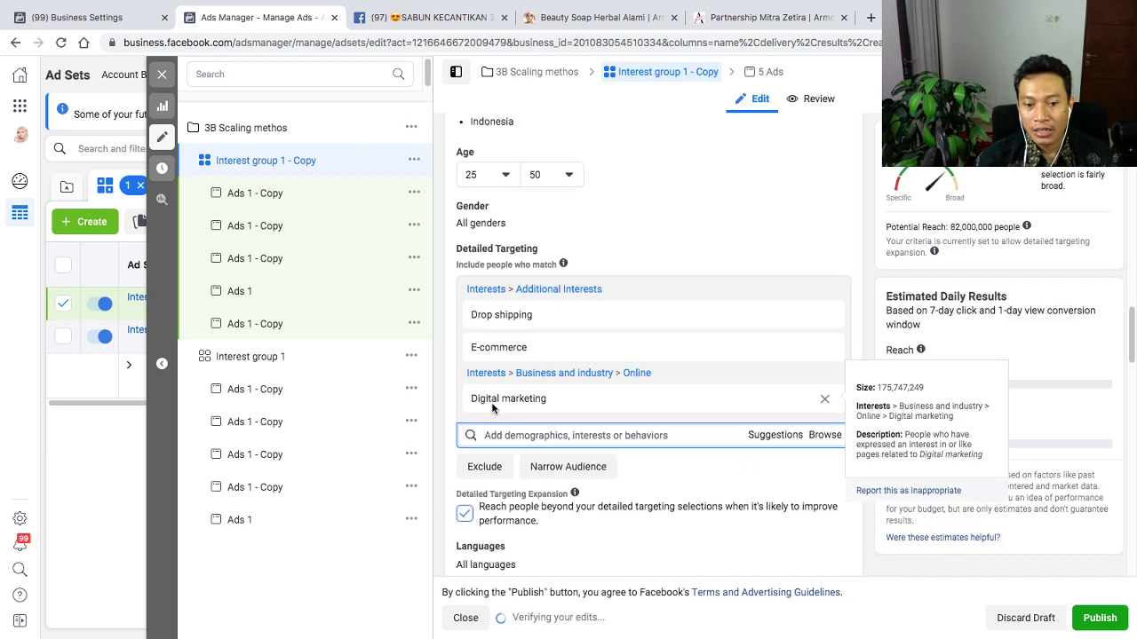
scroll(493, 408, "down", 12)
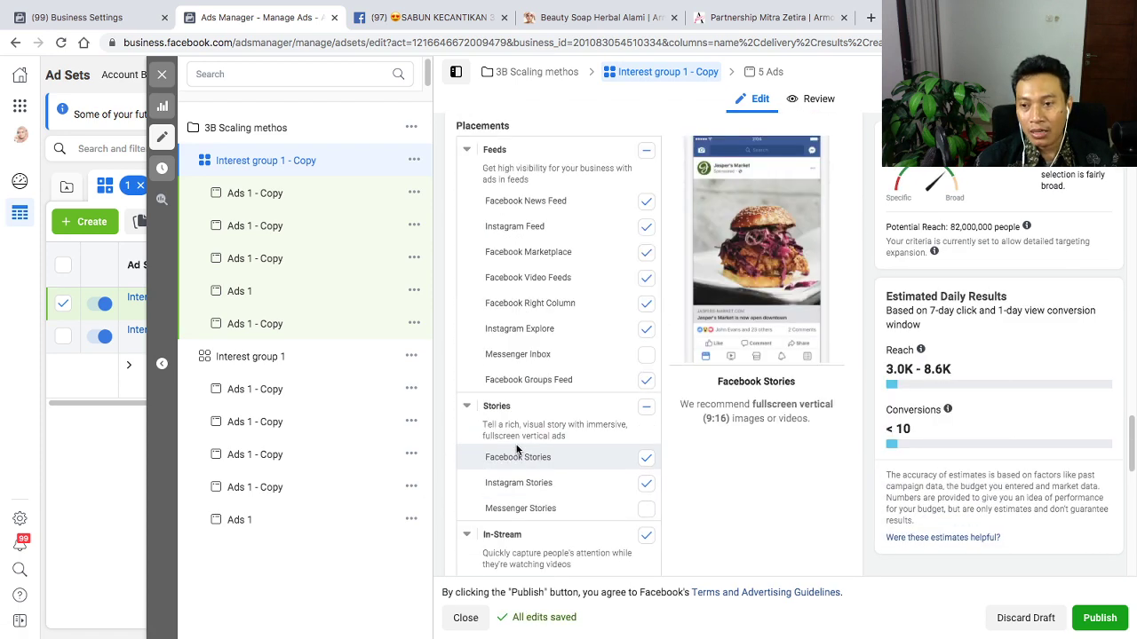
scroll(517, 450, "down", 8)
scroll(517, 399, "up", 6)
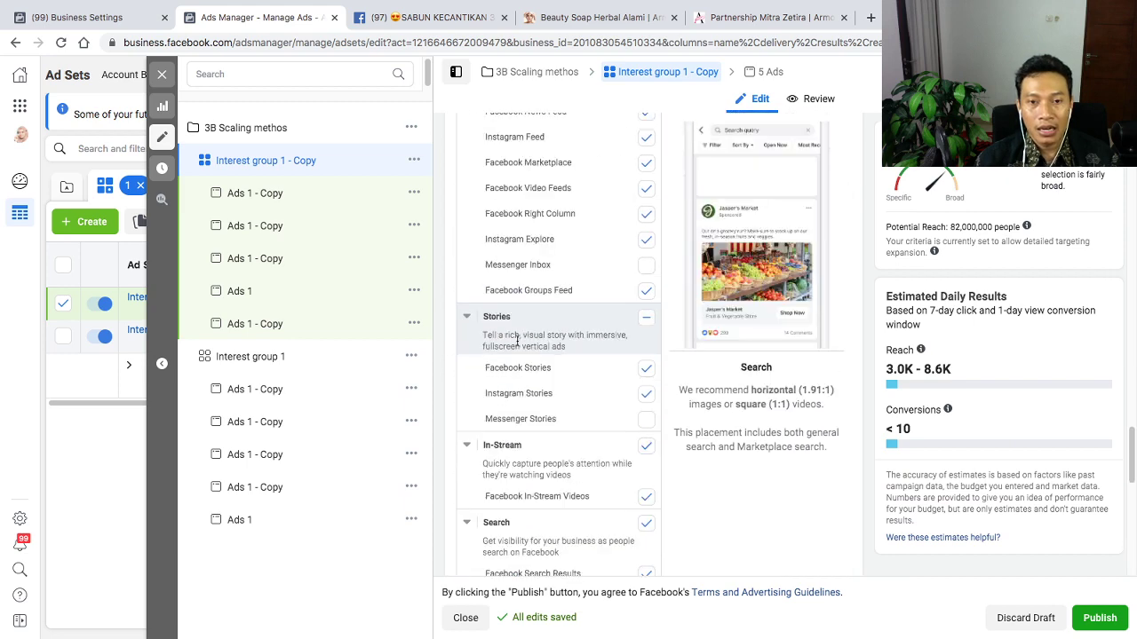
scroll(517, 341, "up", 15)
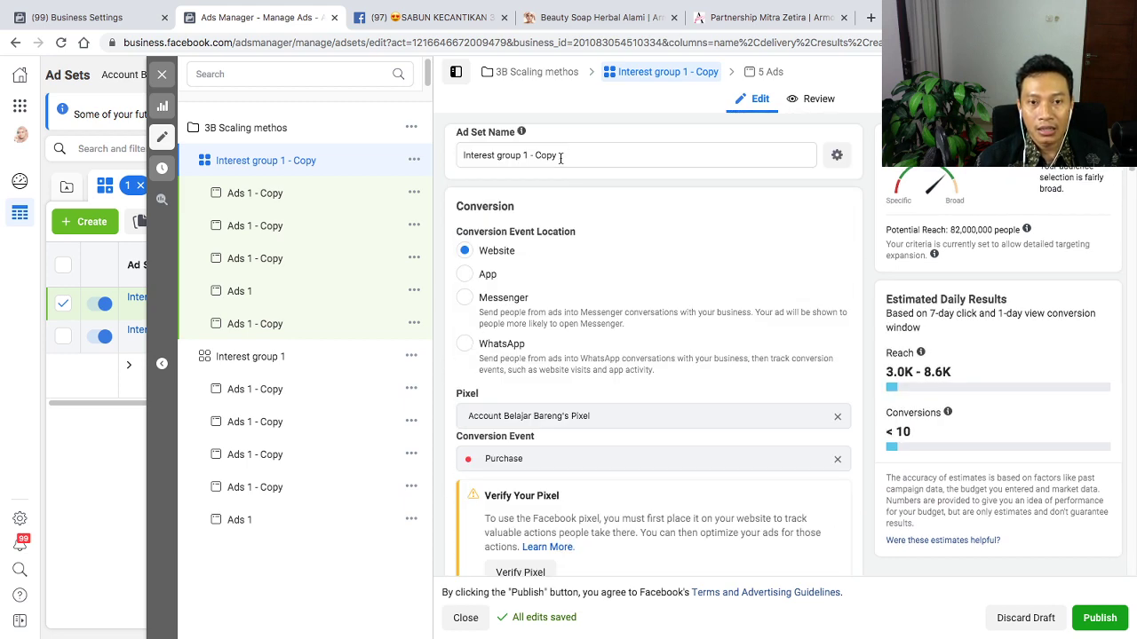
Rename the copied ad set as Interest group 2
left_click_drag(559, 155, 525, 154)
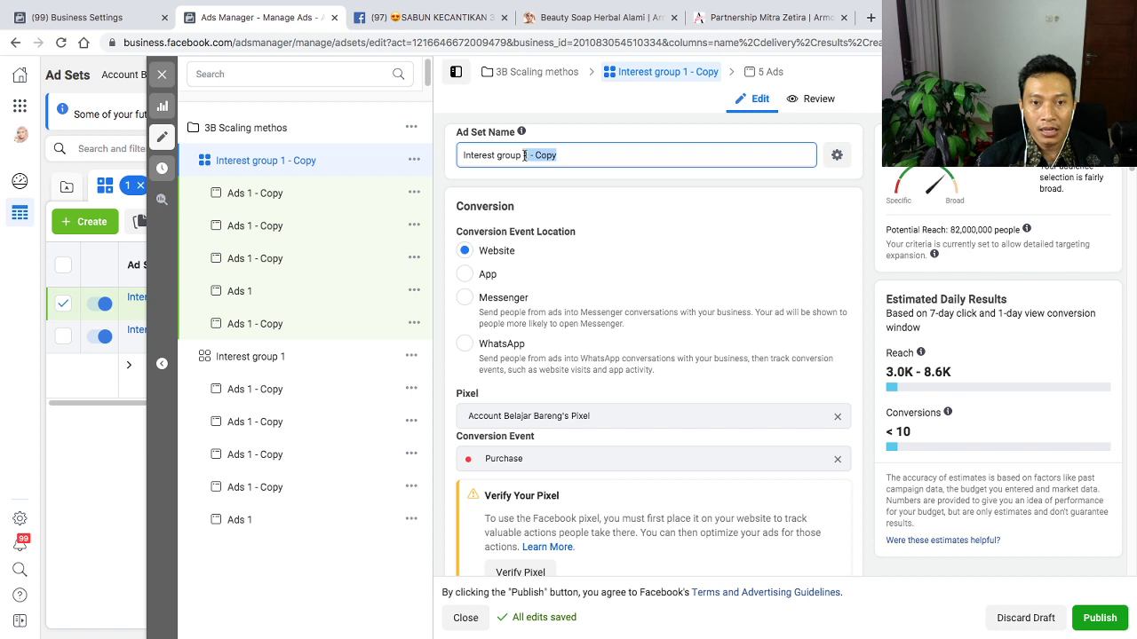
type("2")
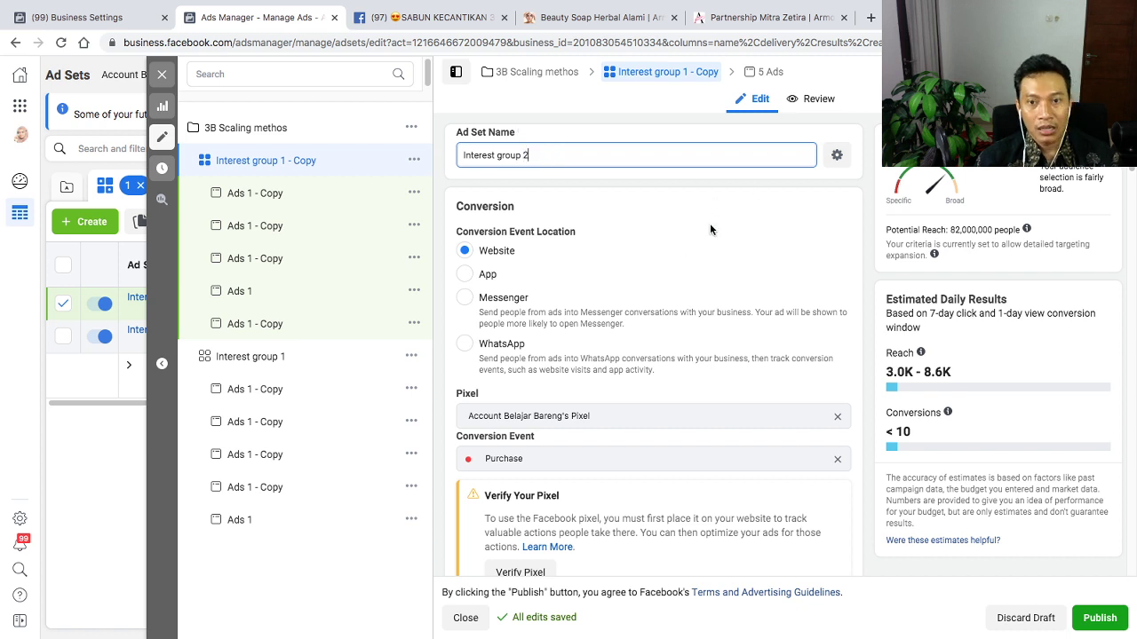
left_click(779, 179)
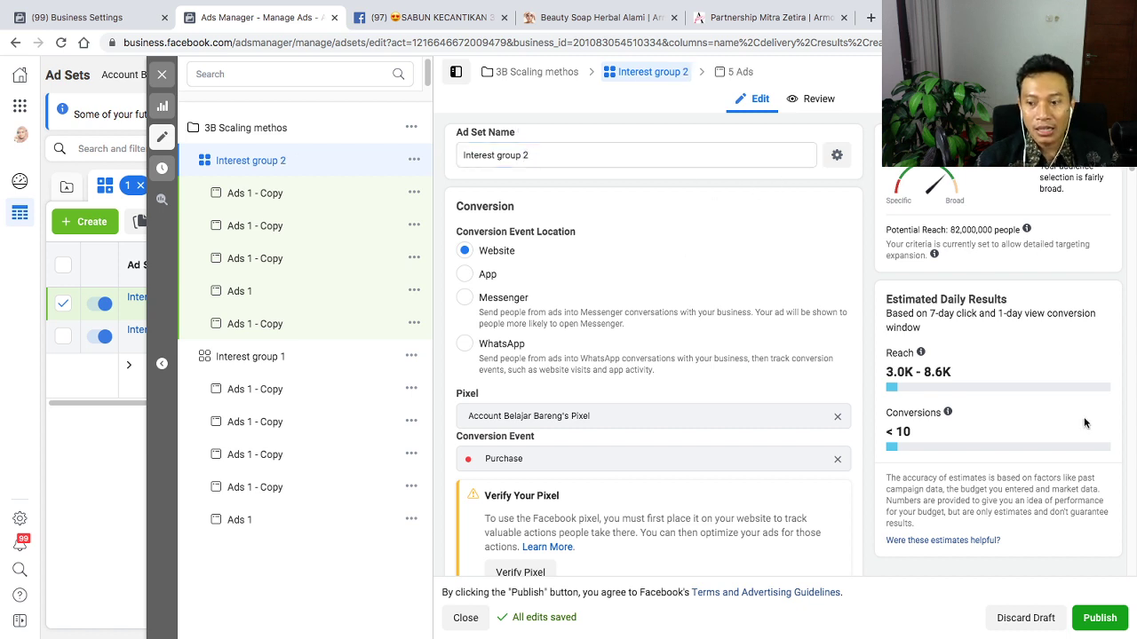
Publish the Interest group 2 ad set with its ads and check the ads inside it
left_click(1099, 620)
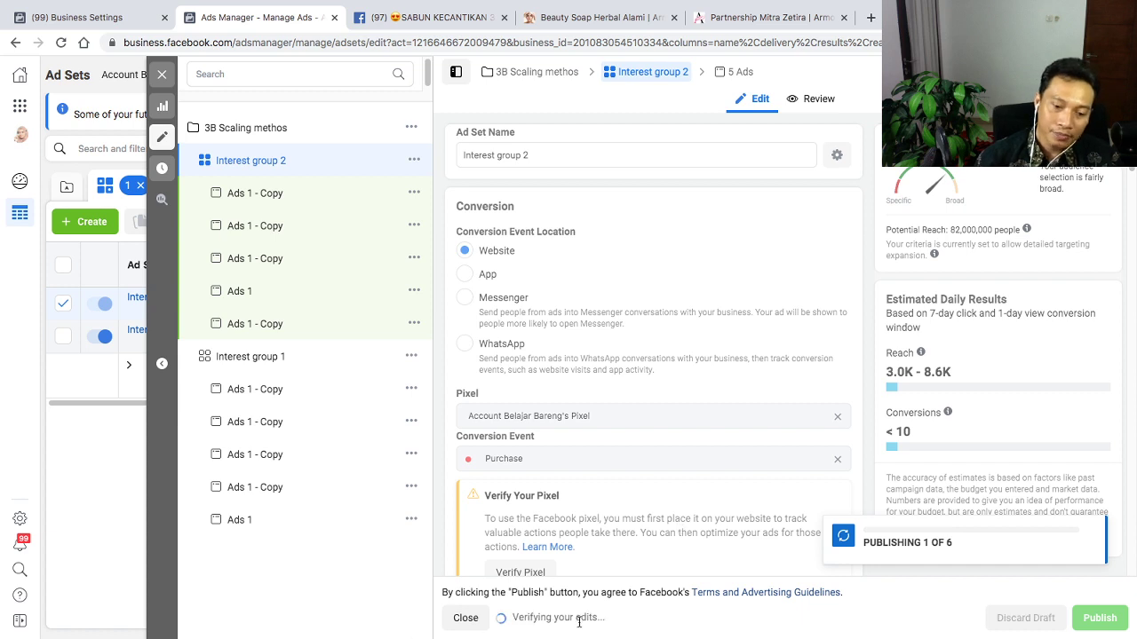
left_click(465, 618)
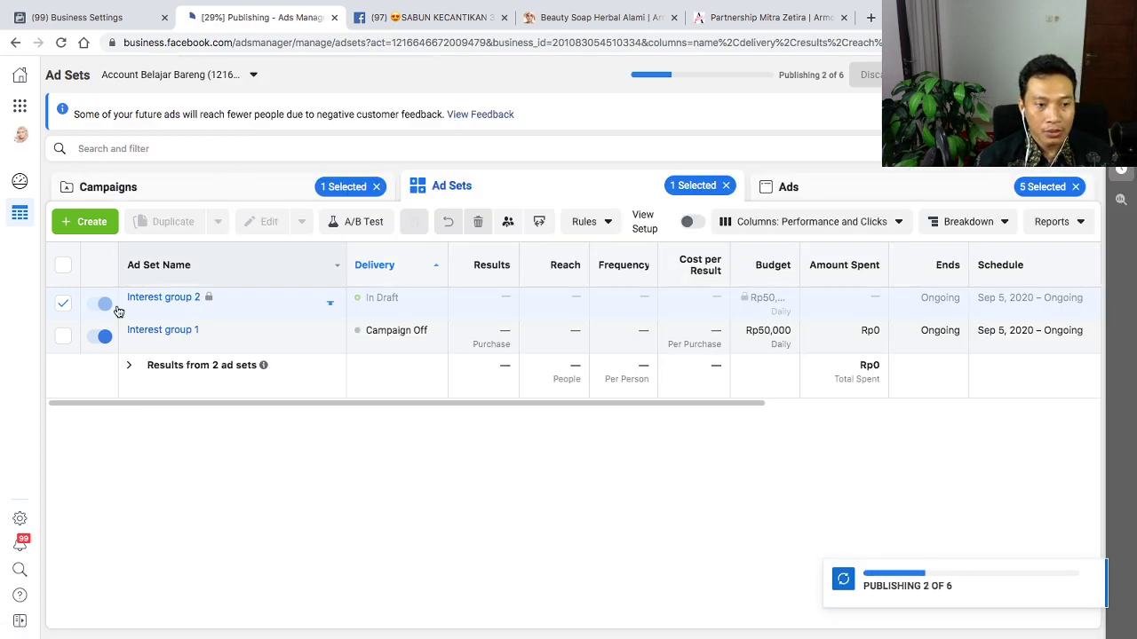
left_click(165, 298)
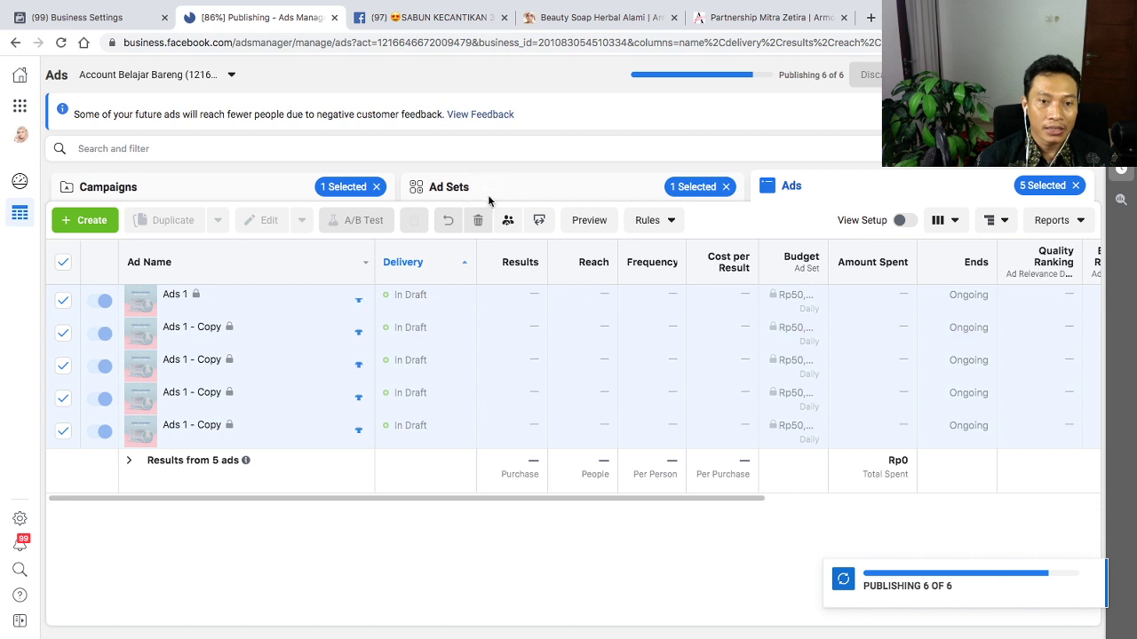
left_click(487, 197)
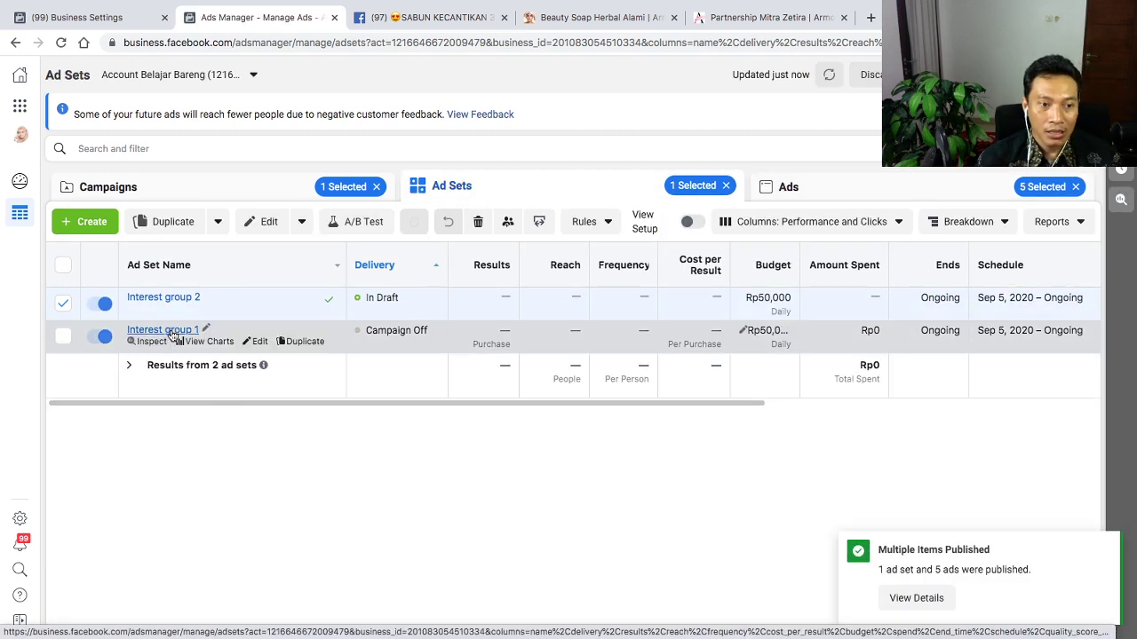
Add the Interest group 1 ad set to the selection alongside Interest group 2
mouse_move(258, 635)
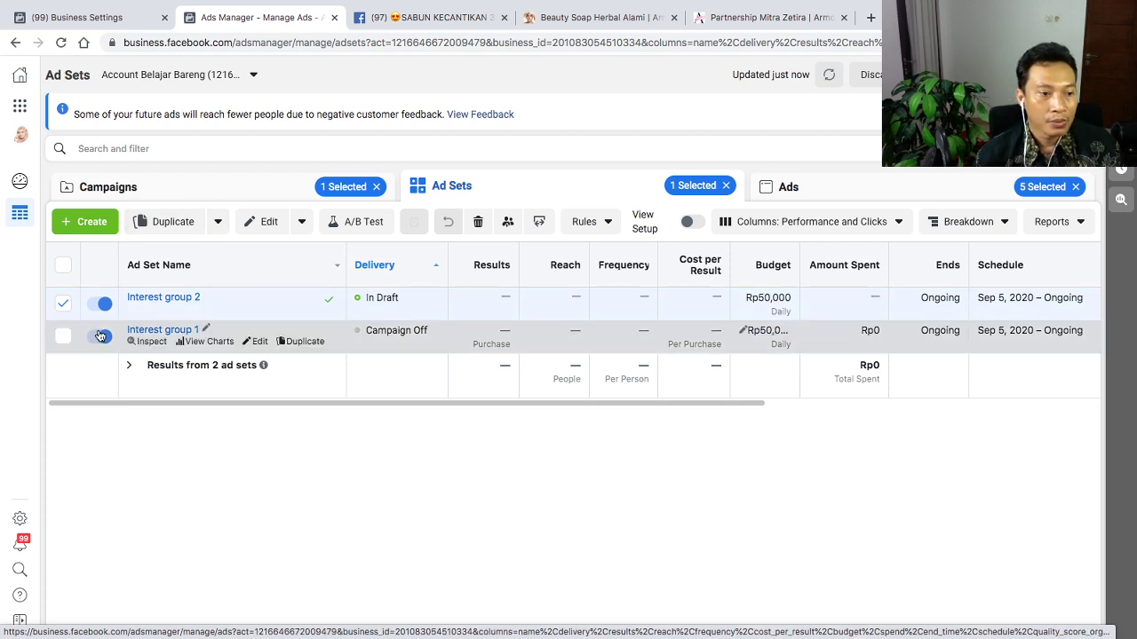
left_click(63, 336)
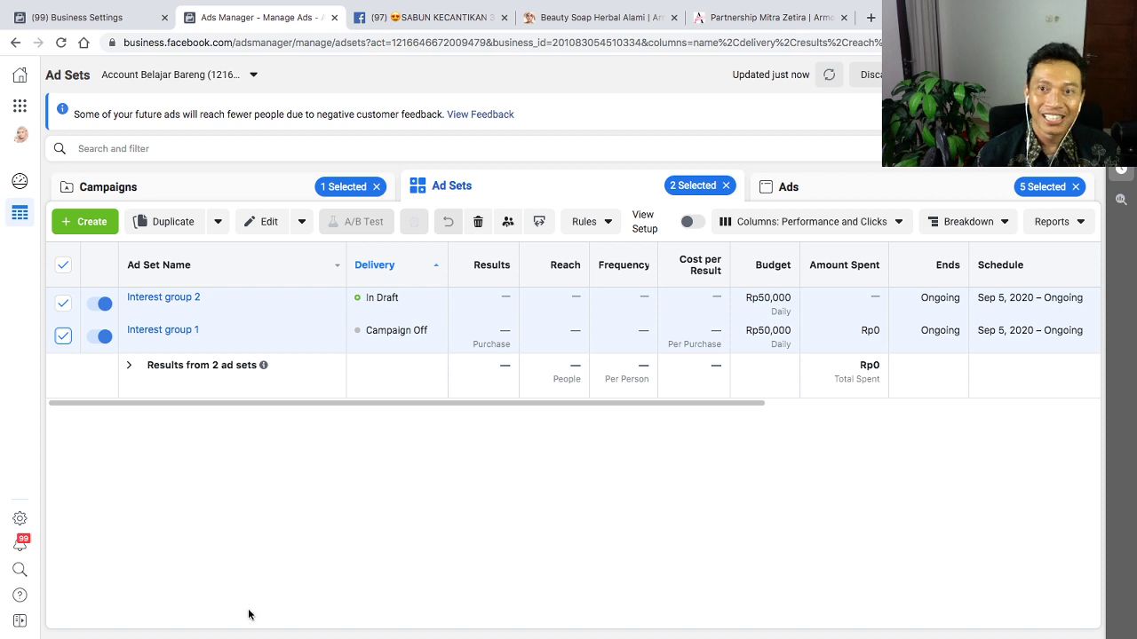
mouse_move(816, 4)
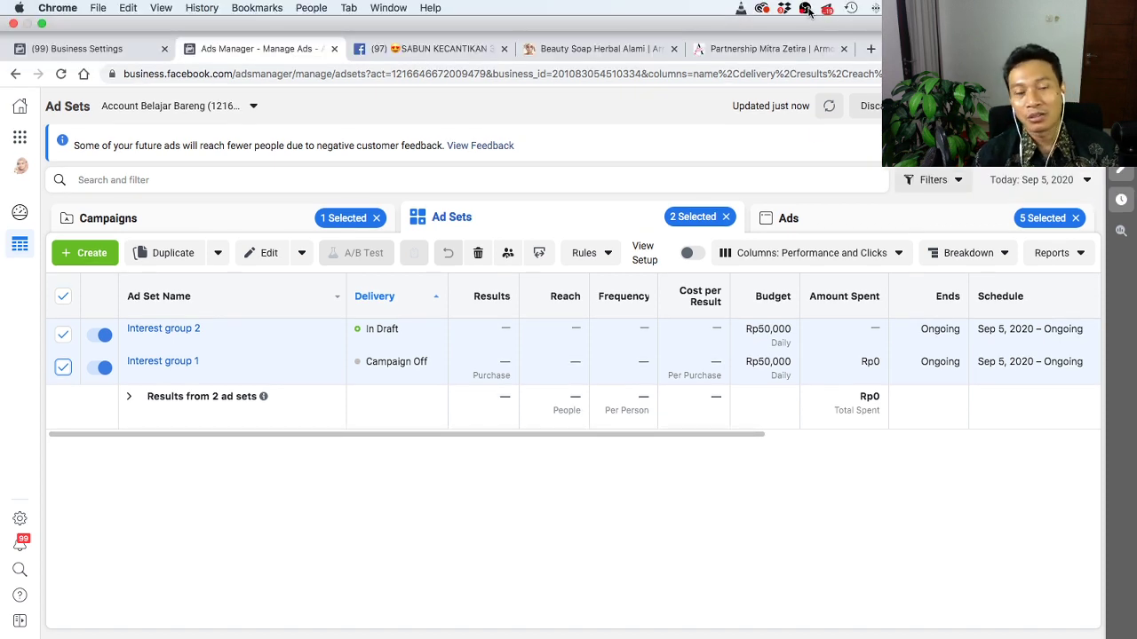